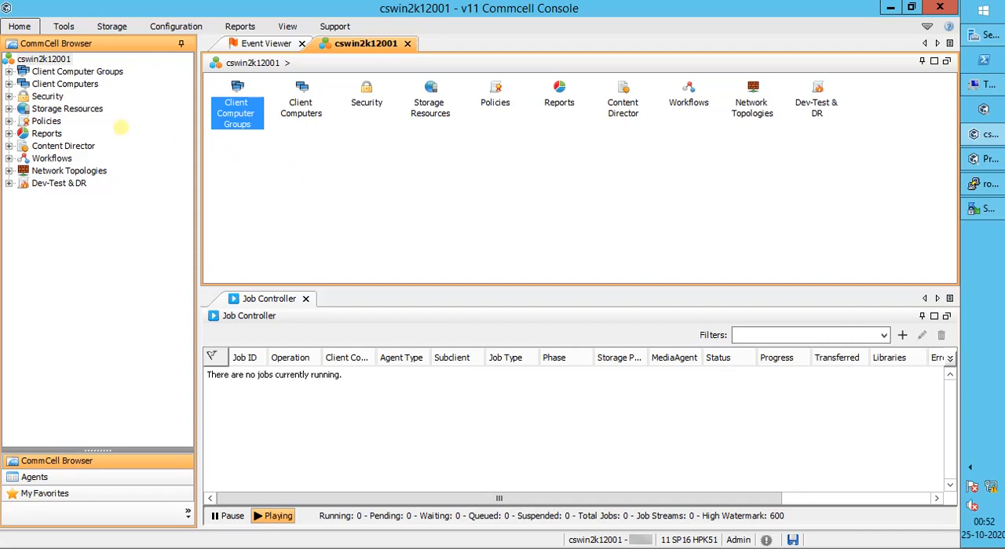
# Step: Start adding a new Unix file system client under Client Computers
pyautogui.click(83, 84)
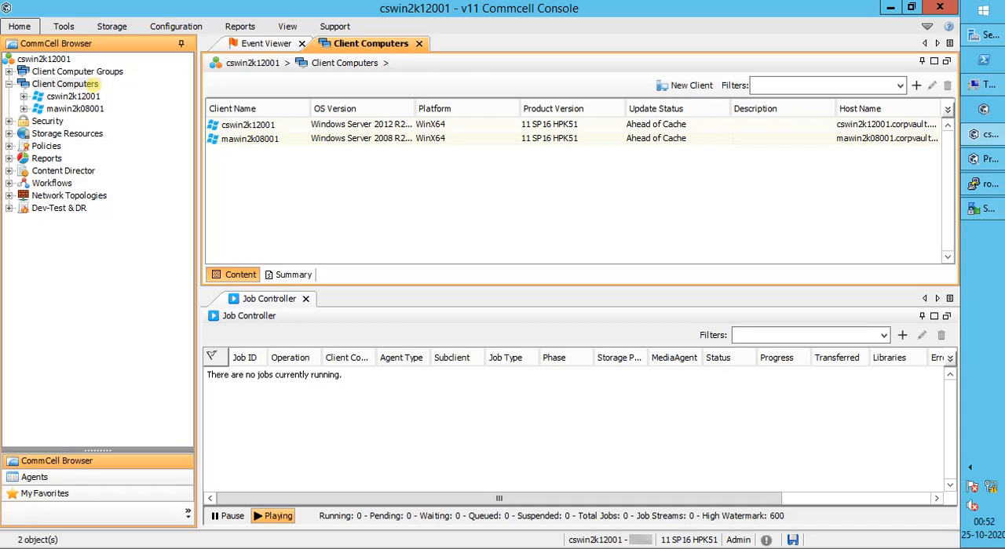
pyautogui.rightClick(92, 83)
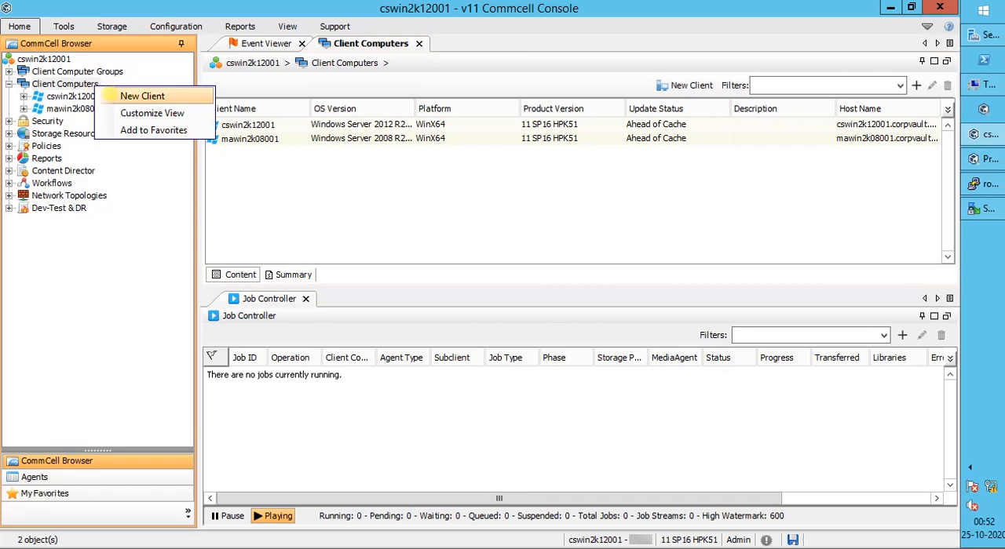
pyautogui.click(108, 95)
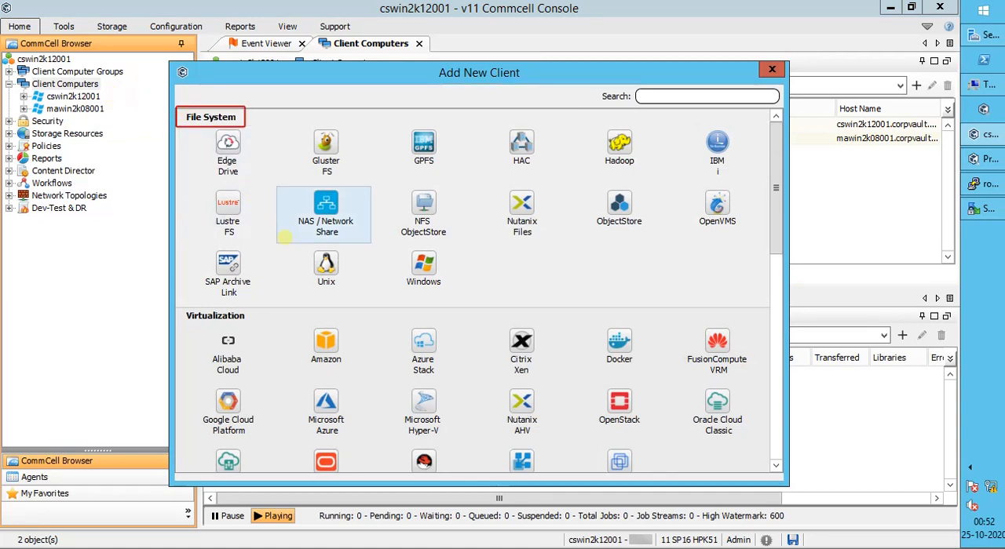
pyautogui.click(325, 267)
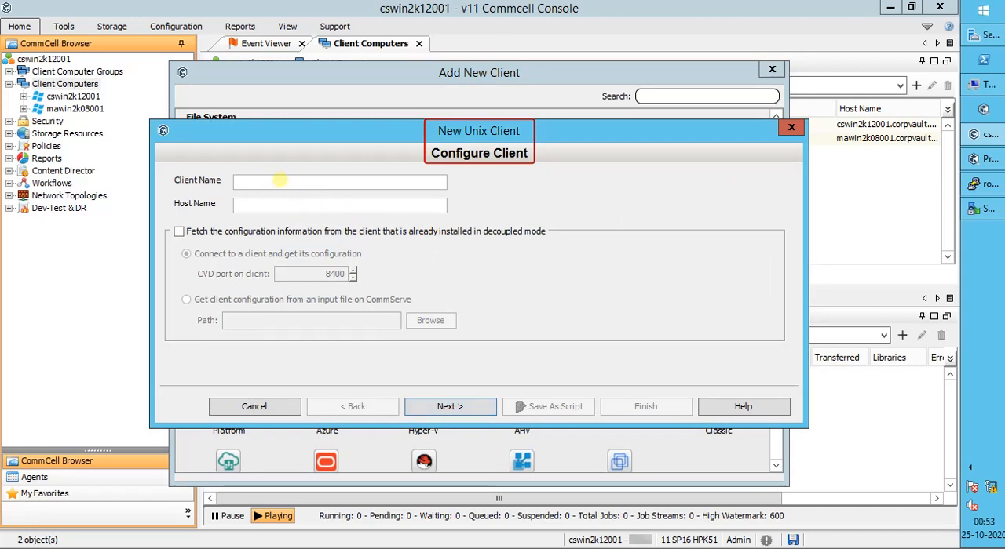
# Step: Enter clrhelv6-001 as the client name and clrhelv6-001.corpvault.net as the host name
pyautogui.click(279, 181)
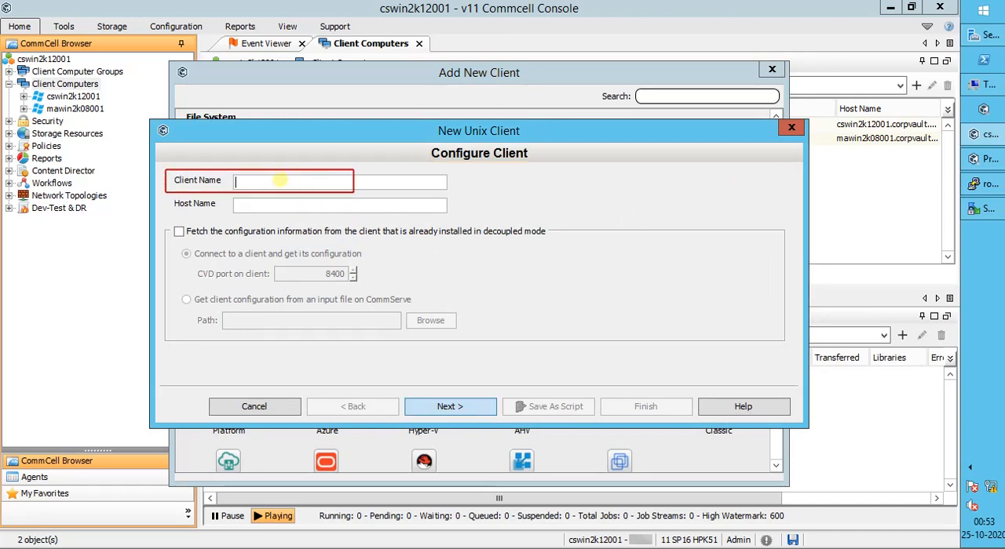
pyautogui.write('clrhelv6-001')
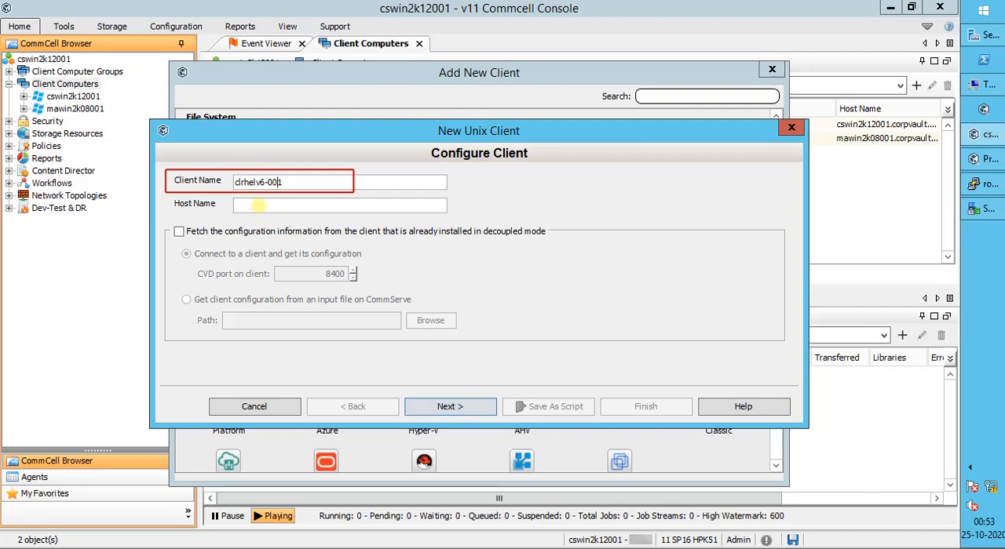
pyautogui.click(258, 205)
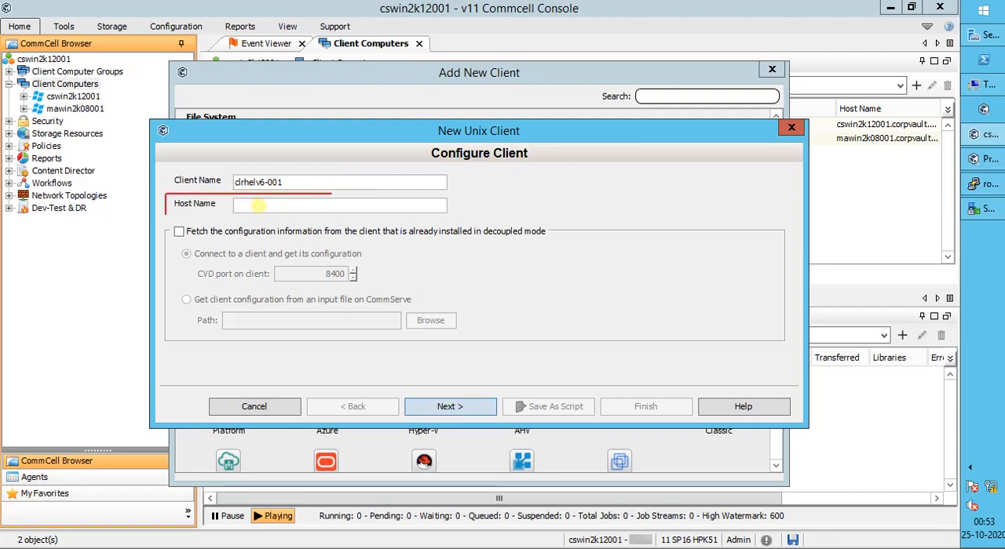
pyautogui.write('clrhelv6-001')
pyautogui.write('.corp')
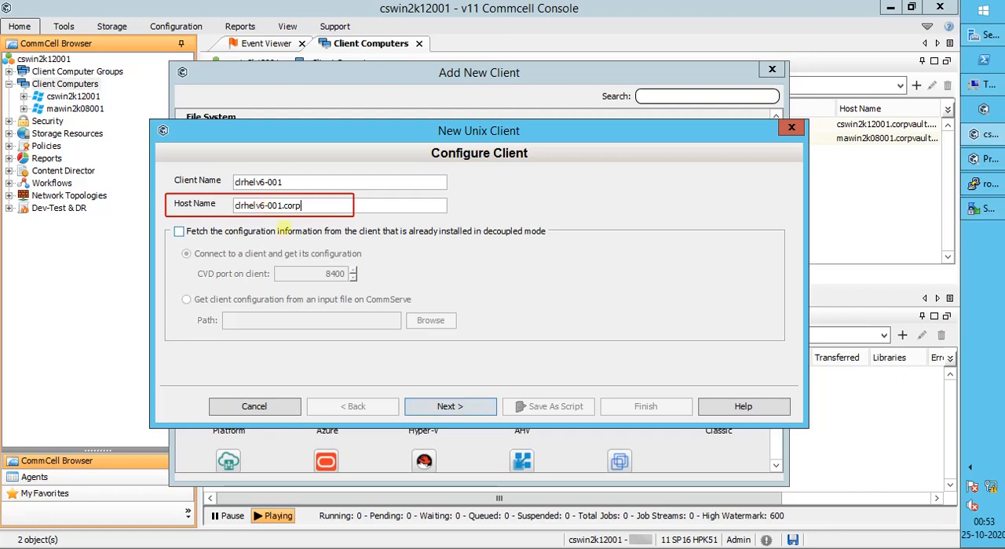
pyautogui.write('vault.net')
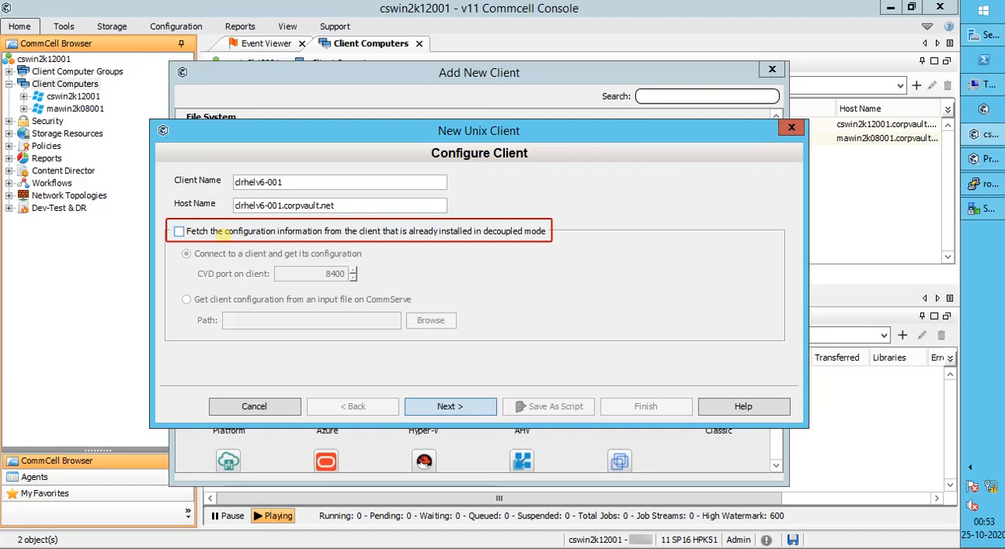
pyautogui.click(222, 232)
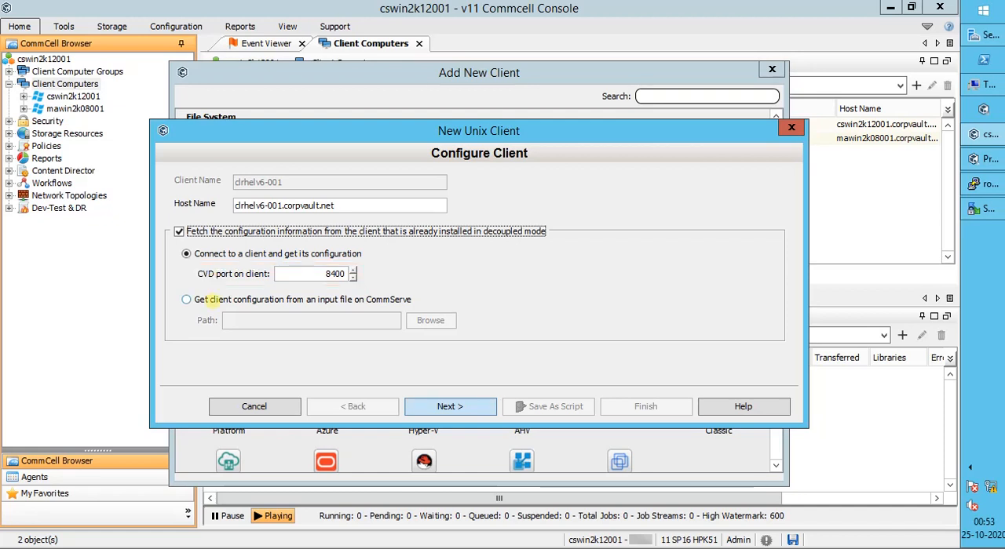
pyautogui.click(212, 299)
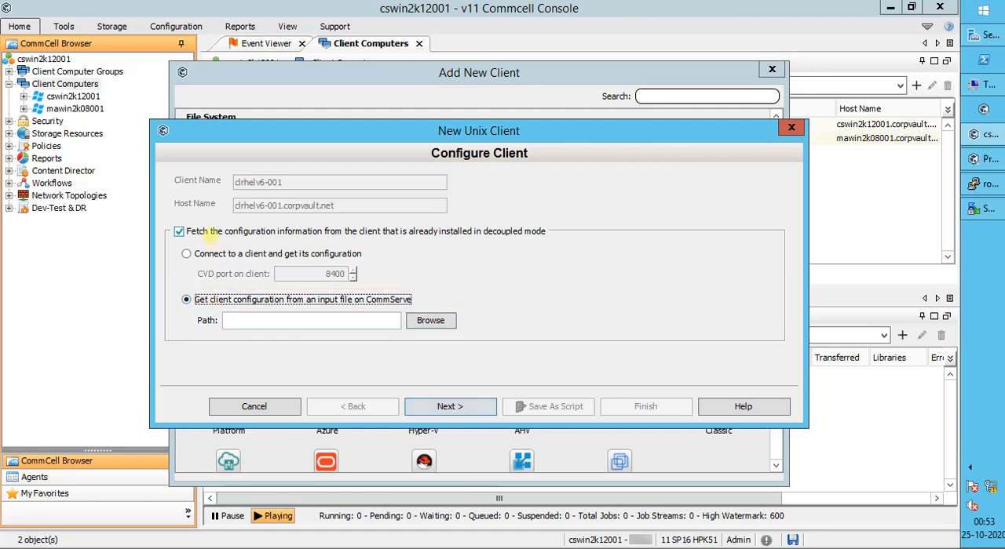
pyautogui.click(179, 232)
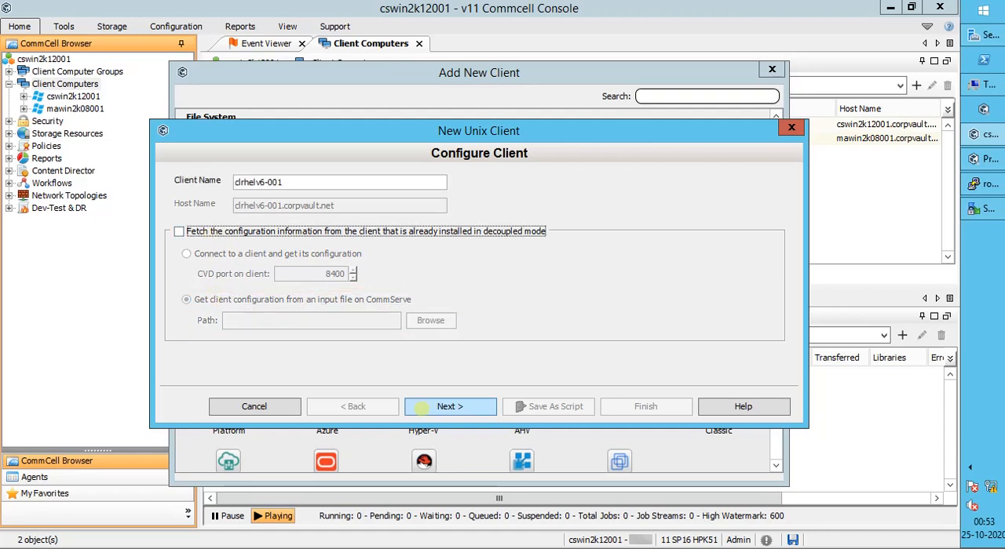
pyautogui.click(408, 233)
pyautogui.click(289, 255)
pyautogui.click(241, 232)
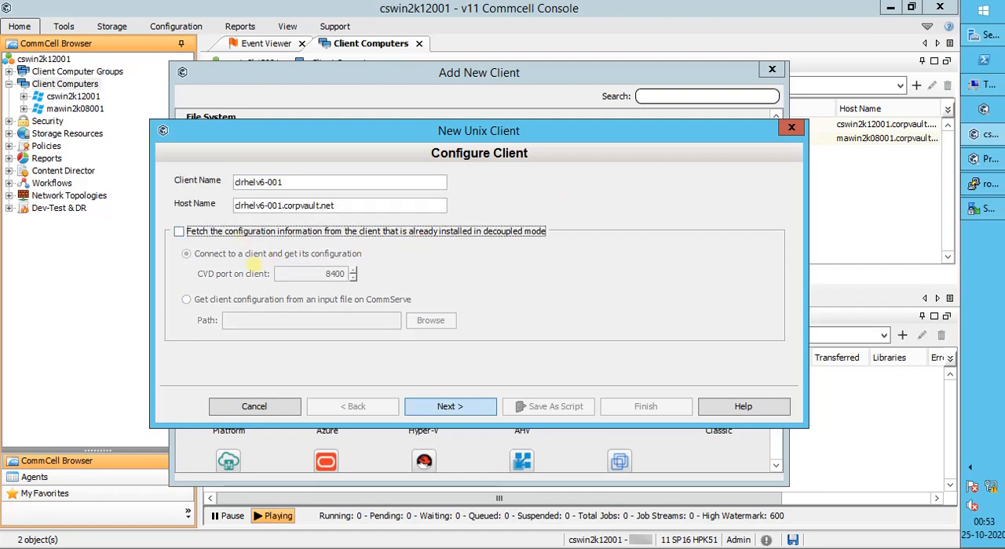
# Step: Accept the summary to create the Unix client, and close the Add New Client window
pyautogui.click(473, 408)
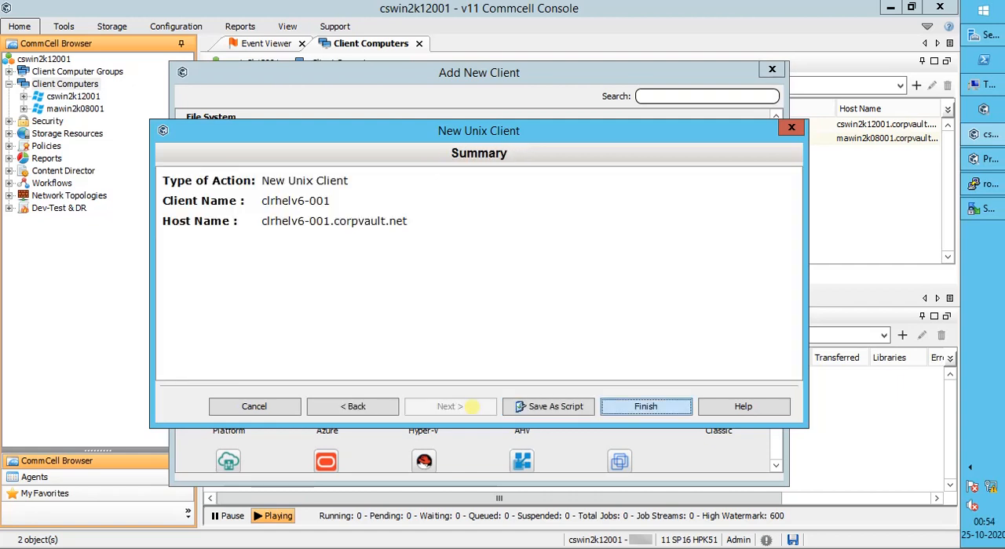
pyautogui.click(606, 402)
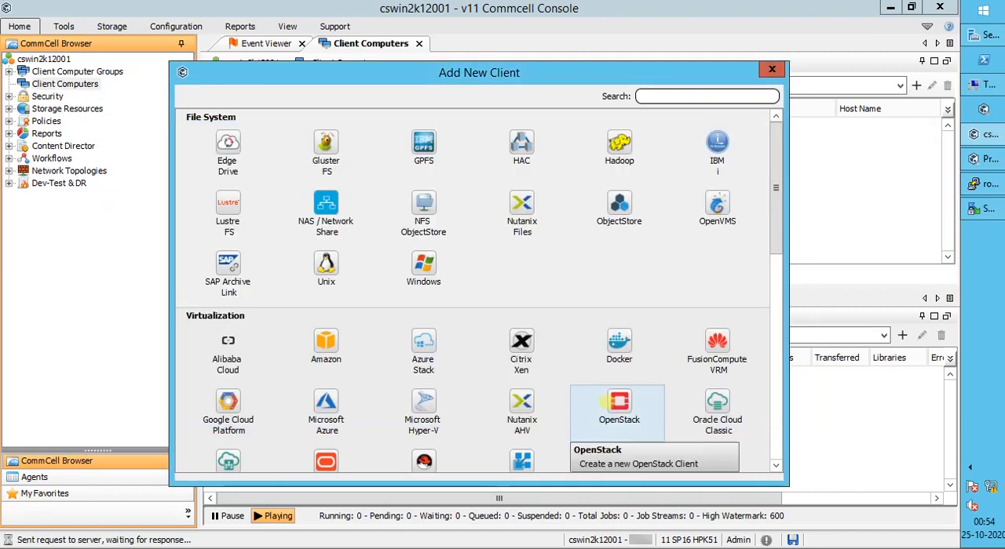
pyautogui.click(771, 69)
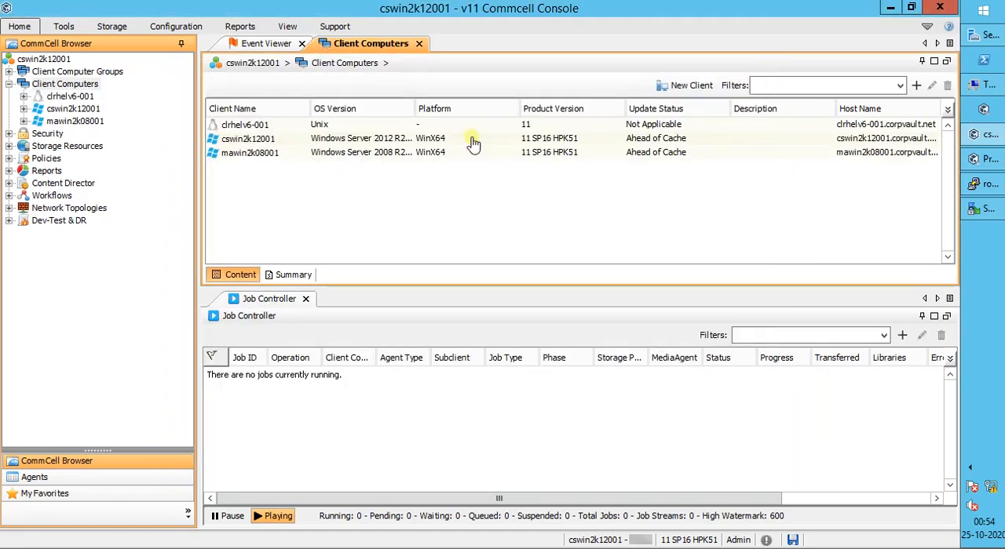
# Step: Launch the software installation wizard for client clrhelv6-001 and proceed past its introduction to the account information
pyautogui.click(356, 130)
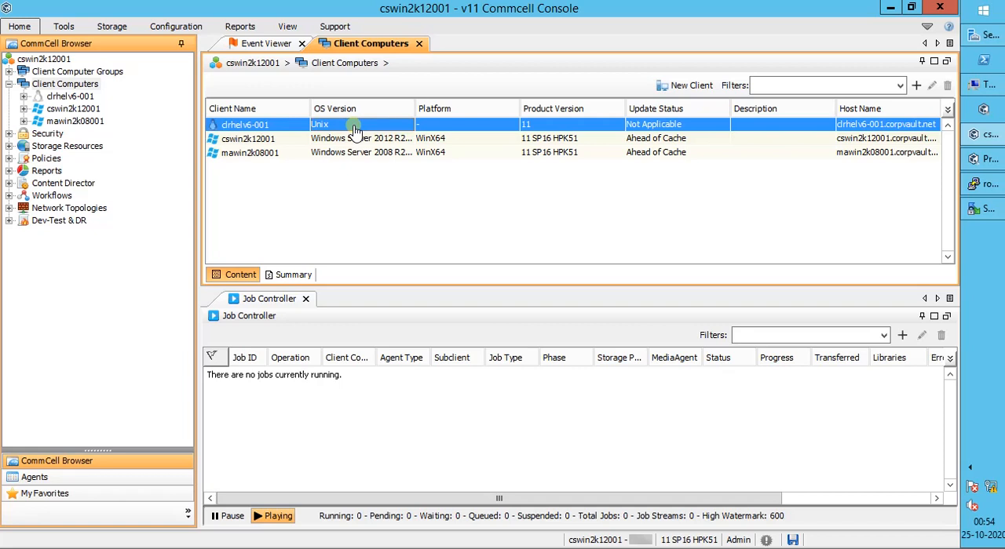
pyautogui.rightClick(288, 132)
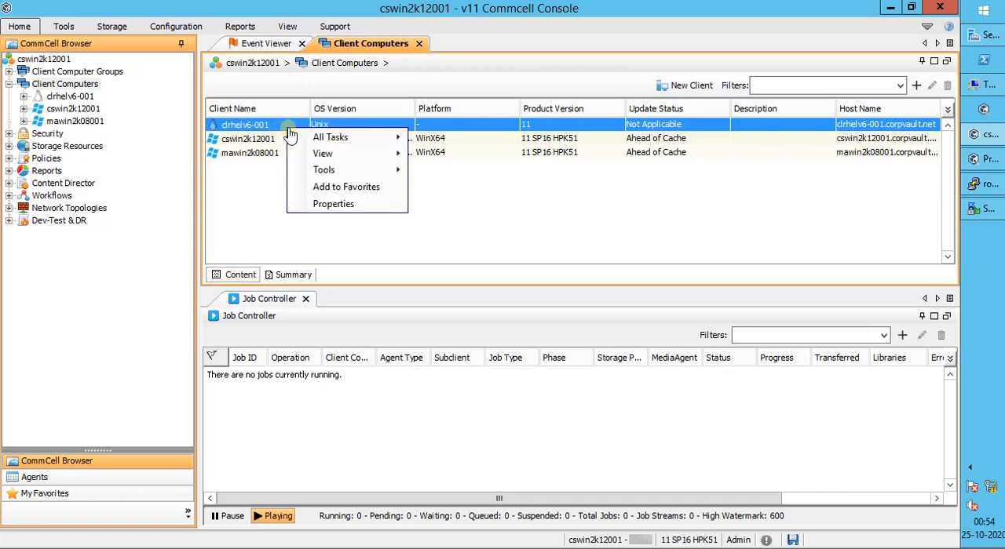
pyautogui.moveTo(332, 138)
pyautogui.moveTo(439, 140)
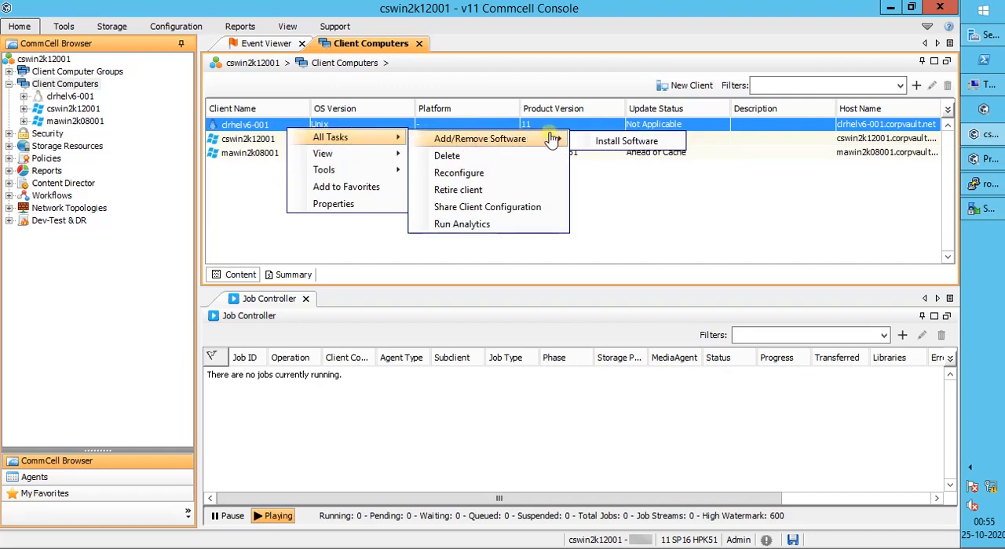
pyautogui.click(589, 143)
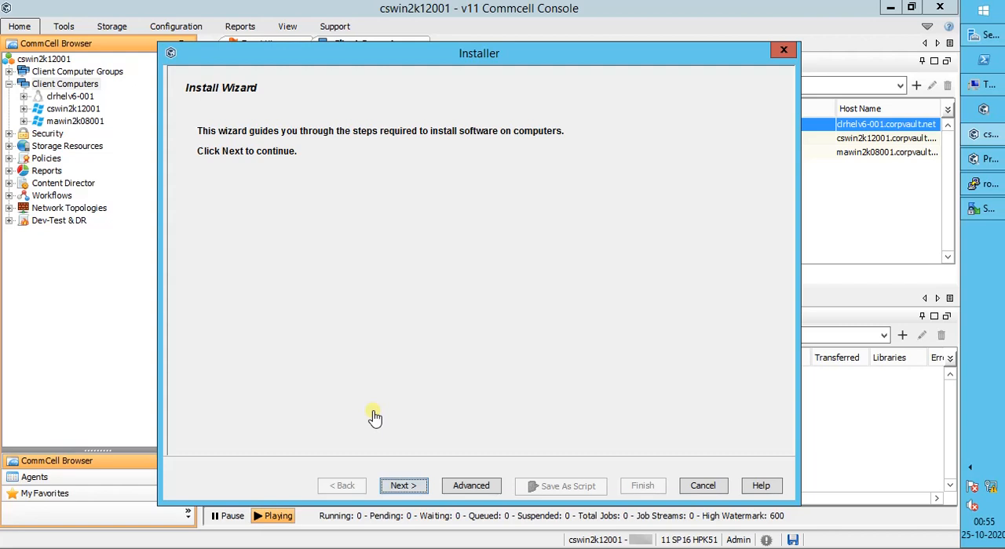
pyautogui.click(418, 487)
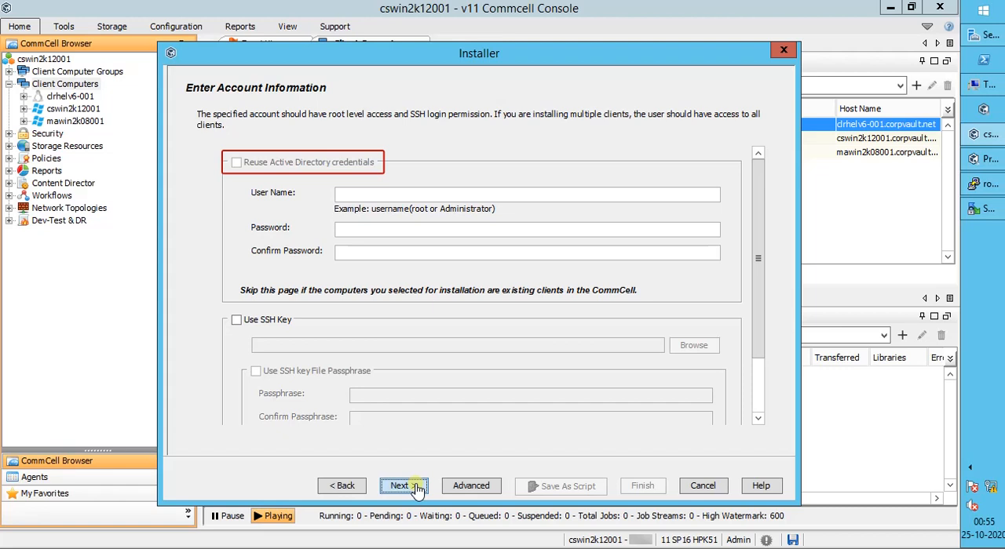
# Step: Enter root as the installation account's user name, and fill in and confirm the account password
pyautogui.click(409, 196)
pyautogui.write('root')
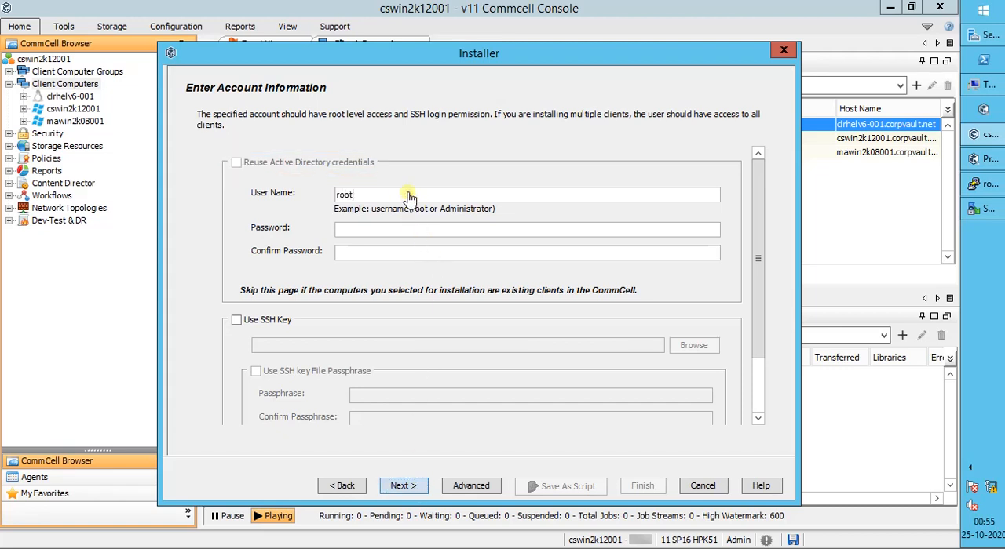
pyautogui.press('Tab')
pyautogui.write('•••••••••••')
pyautogui.press('Tab')
pyautogui.write('•••••••••••')
pyautogui.scroll(-3, 759, 402)
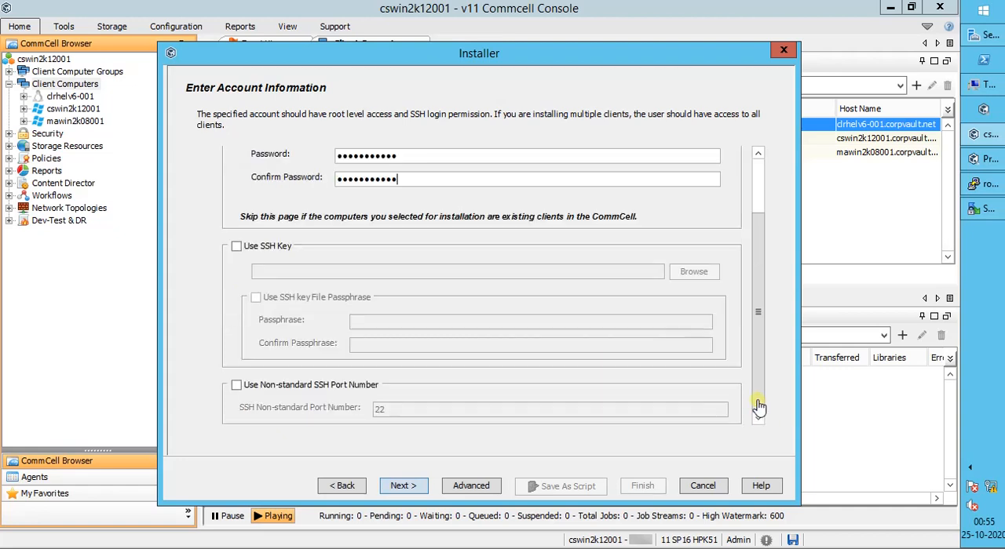
pyautogui.click(271, 250)
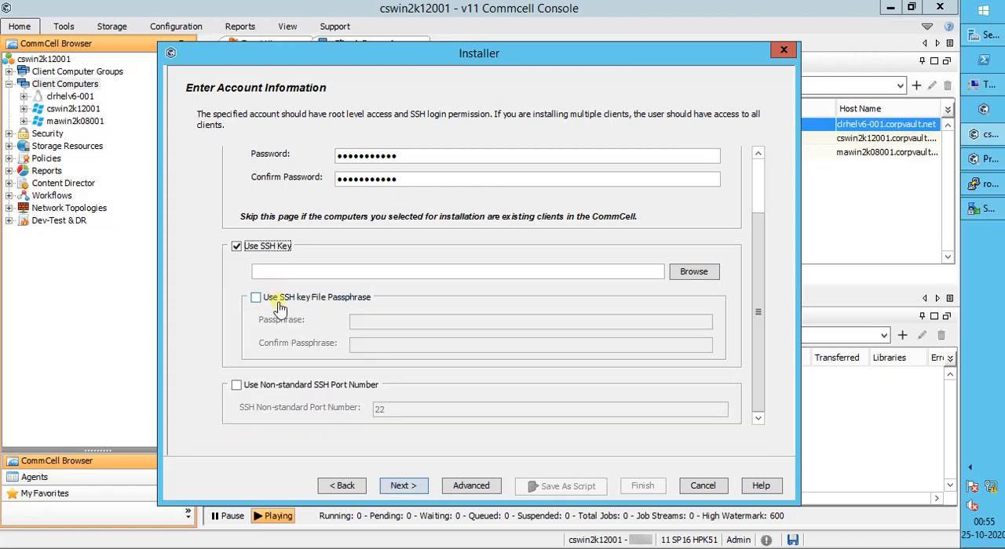
pyautogui.click(278, 304)
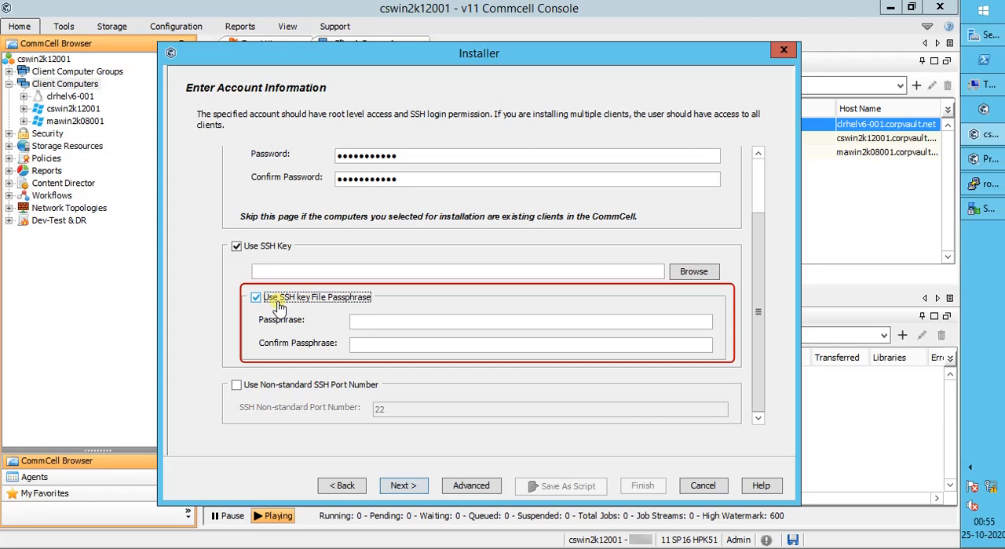
pyautogui.click(264, 387)
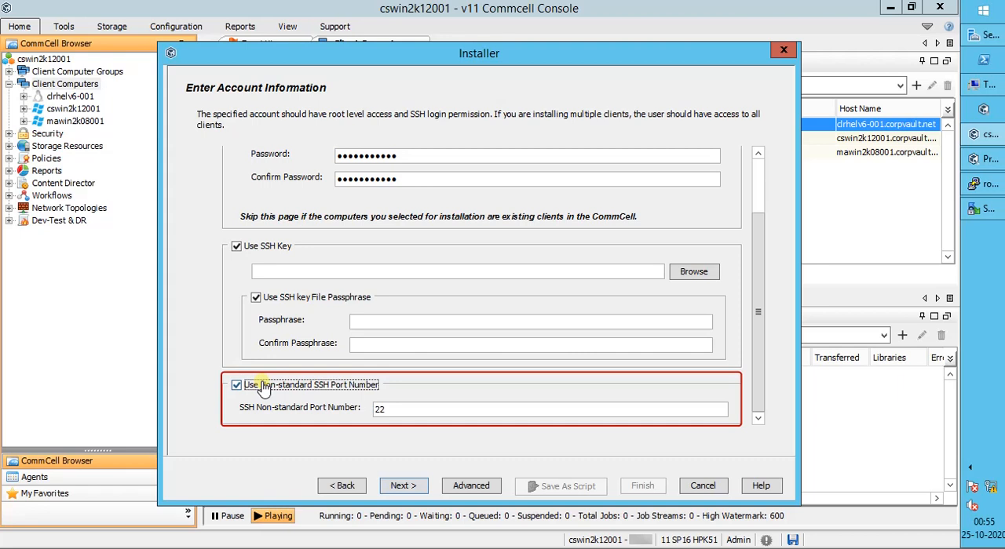
pyautogui.click(264, 386)
pyautogui.click(236, 246)
# Step: Continue to package selection, choose MediaAgent, File System Core and File System for installation, and proceed to the recommended settings
pyautogui.click(402, 486)
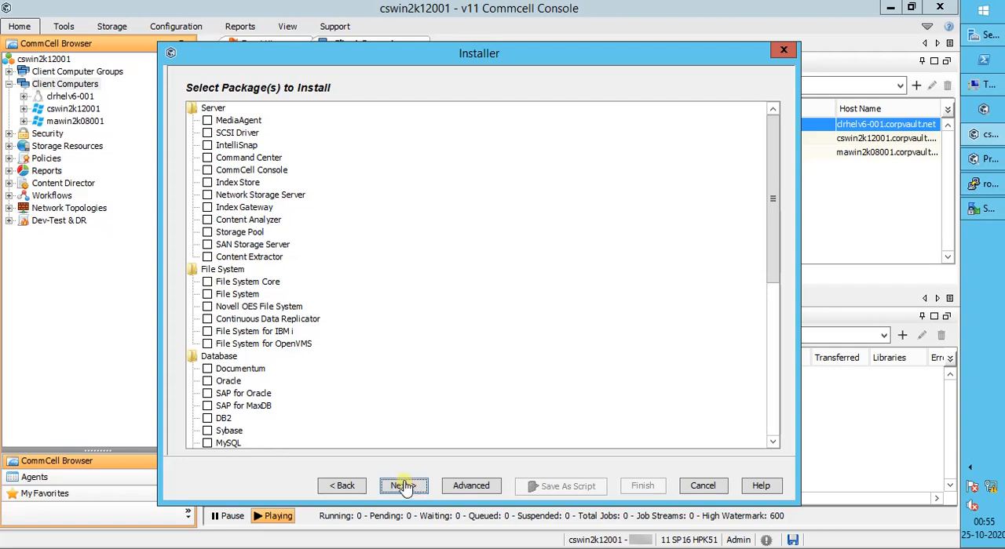
pyautogui.click(208, 122)
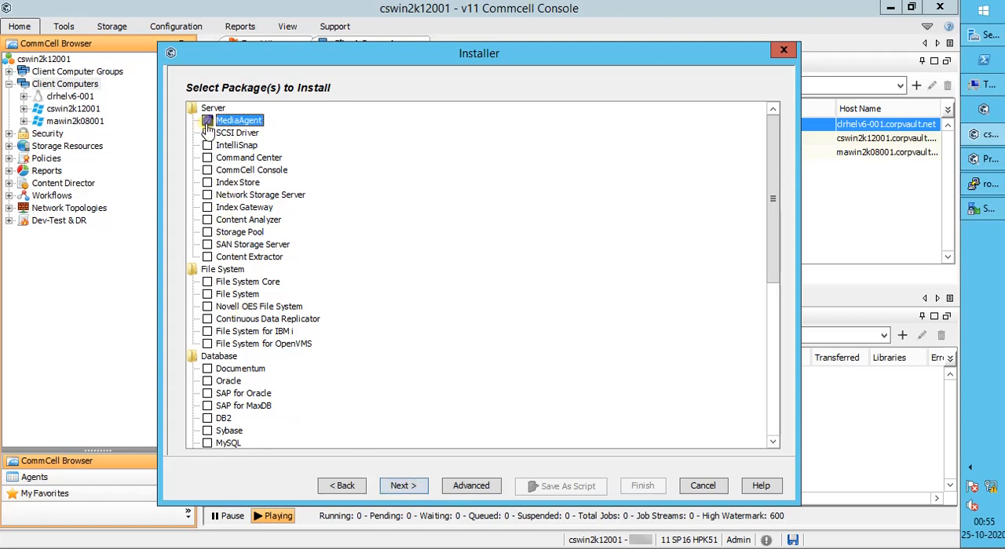
pyautogui.click(207, 283)
pyautogui.click(208, 295)
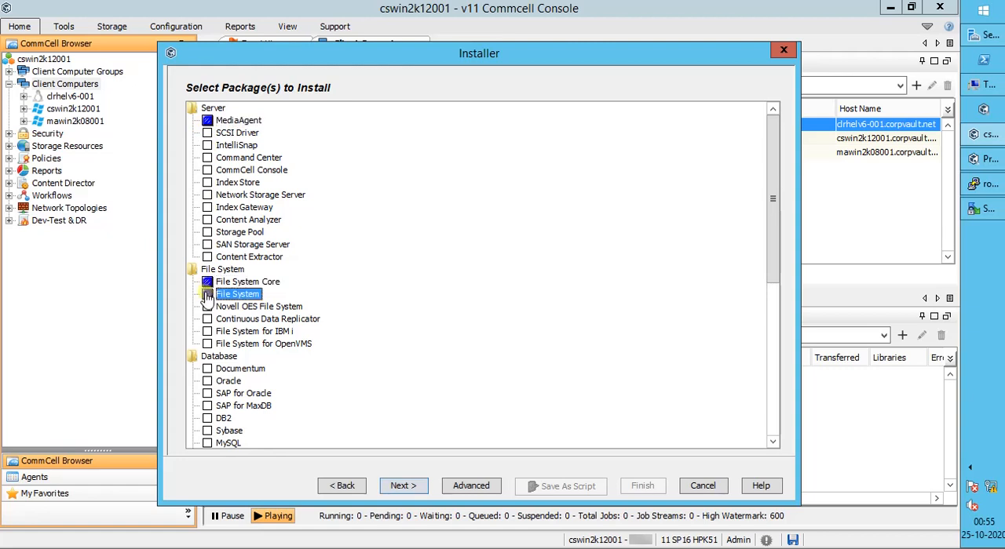
pyautogui.click(402, 486)
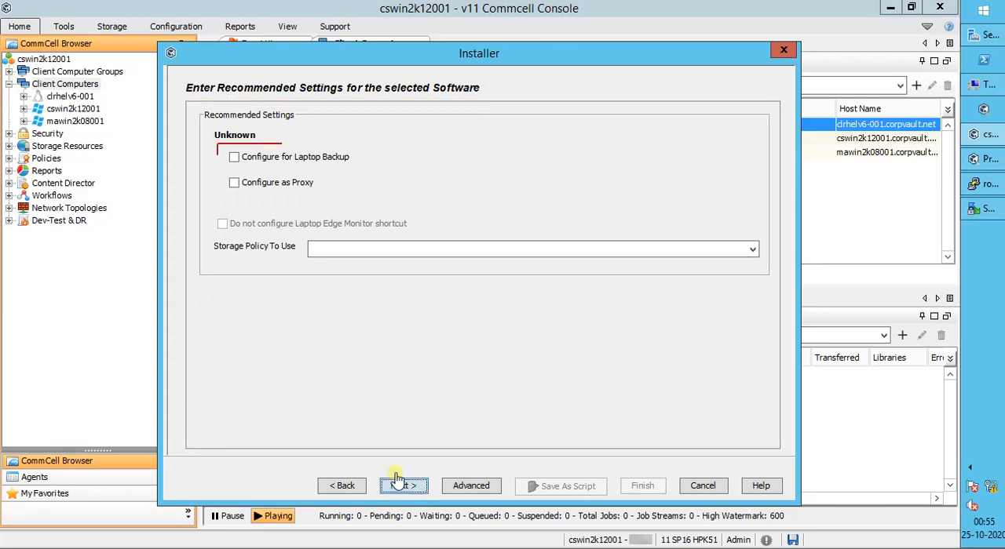
pyautogui.click(234, 158)
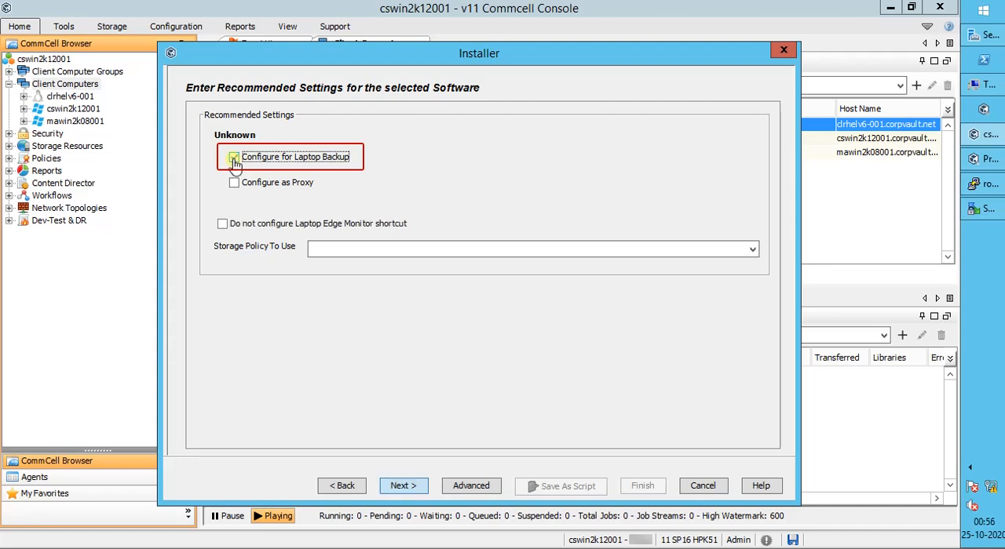
pyautogui.click(234, 159)
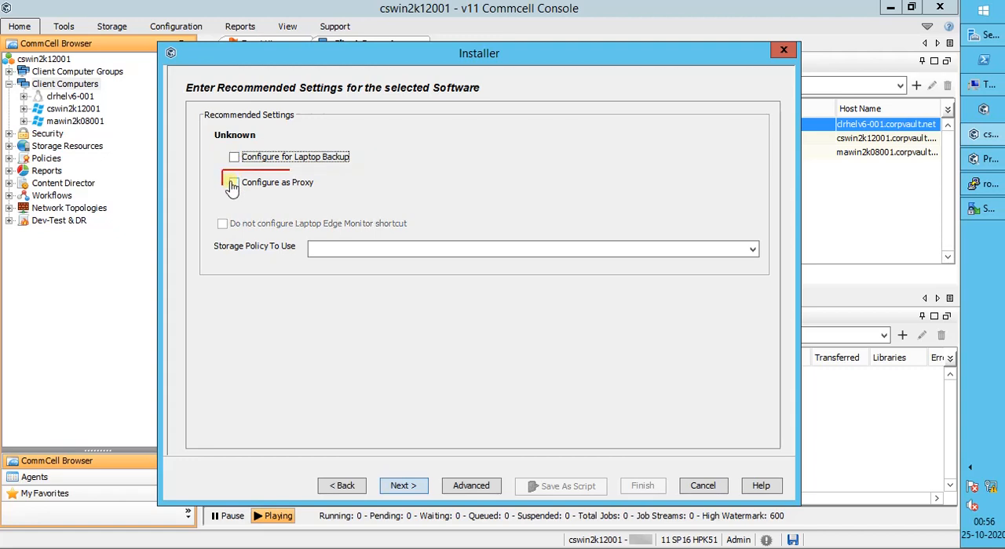
pyautogui.click(234, 184)
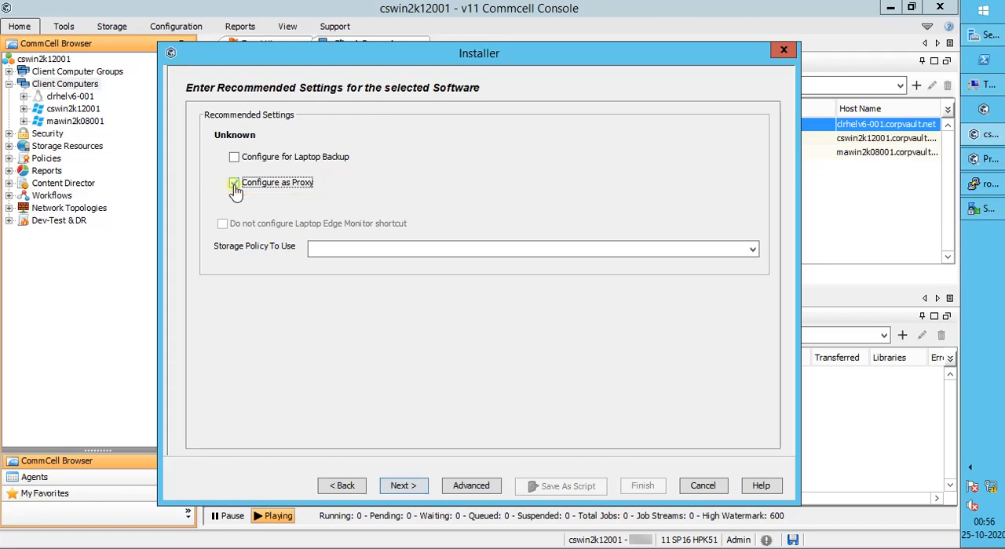
pyautogui.click(325, 253)
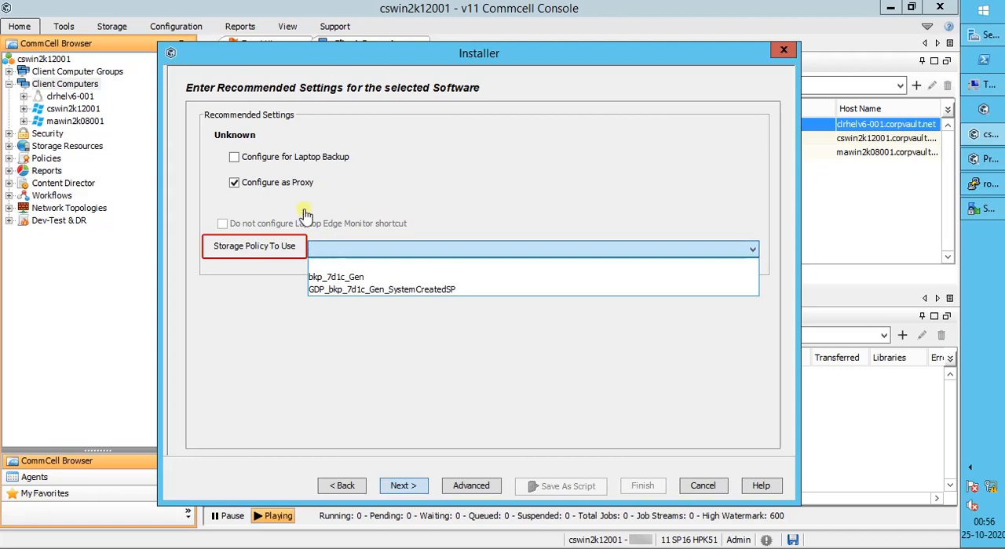
pyautogui.click(279, 183)
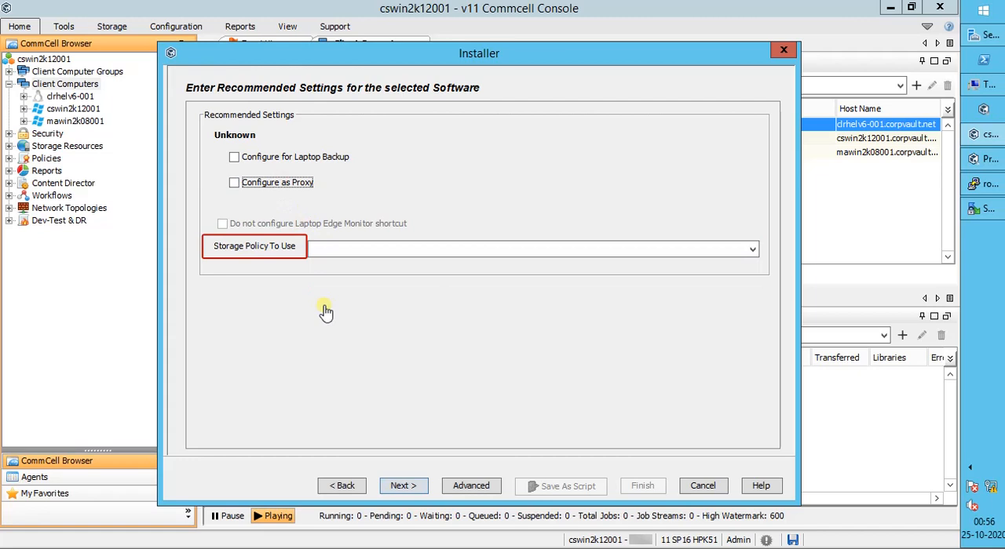
# Step: Accept the recommended settings, additional install options and Unix advanced options without changes, and proceed to the optional settings
pyautogui.click(402, 486)
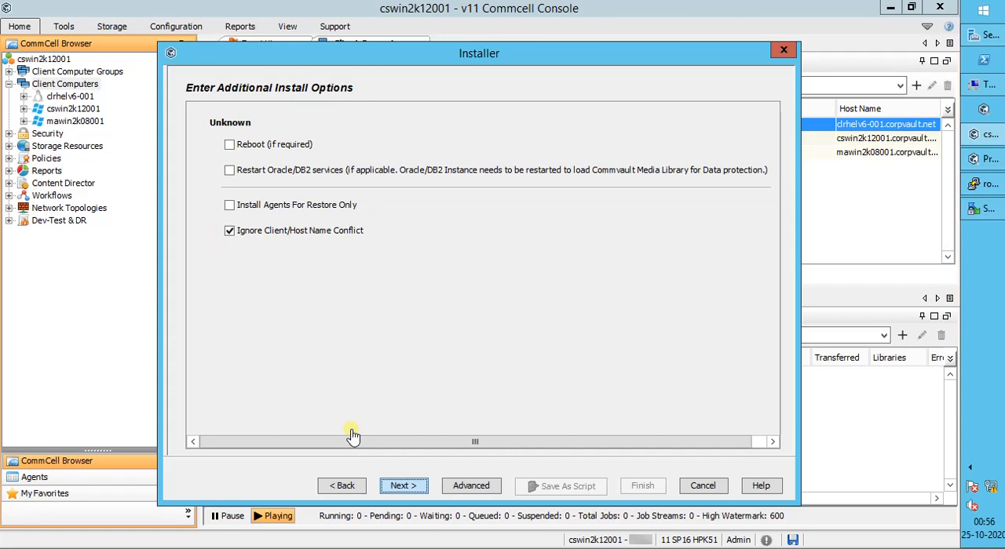
pyautogui.click(406, 487)
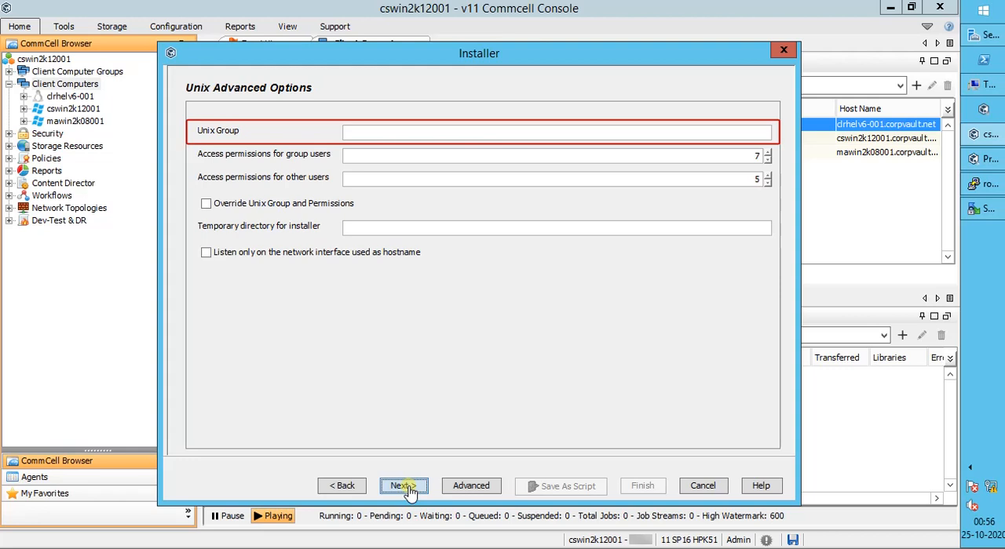
pyautogui.write('dba')
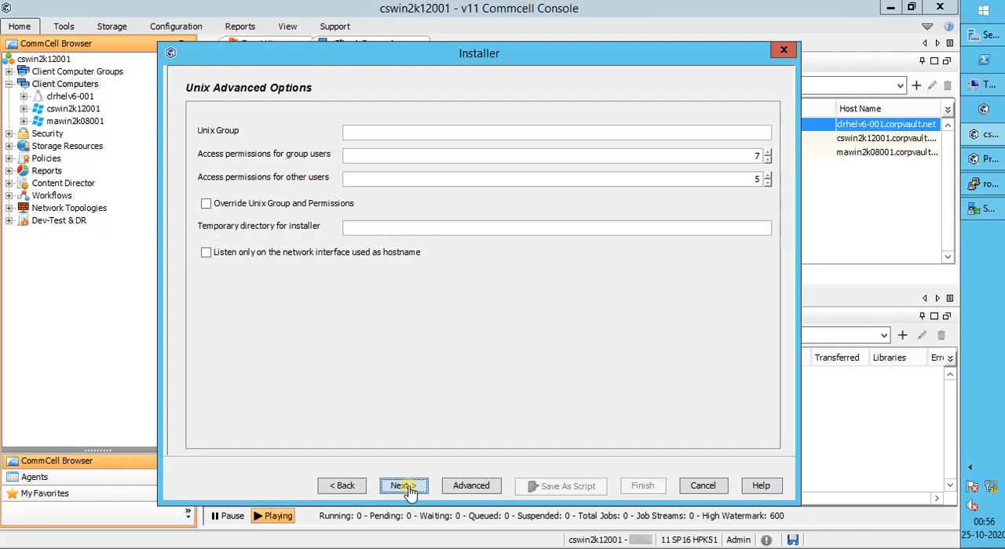
pyautogui.click(404, 486)
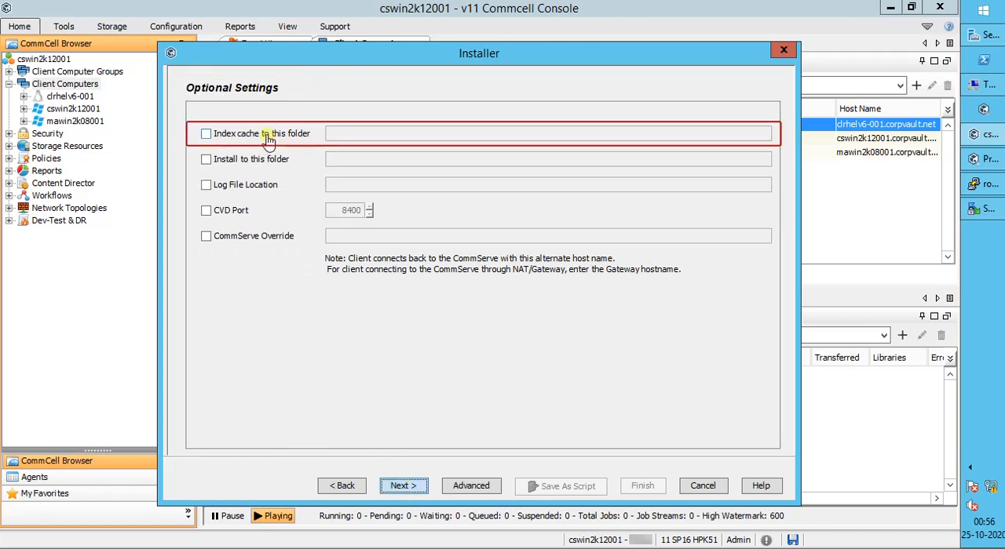
# Step: Enable a custom index cache folder and set its path to /appl/commvault
pyautogui.click(267, 137)
pyautogui.click(342, 138)
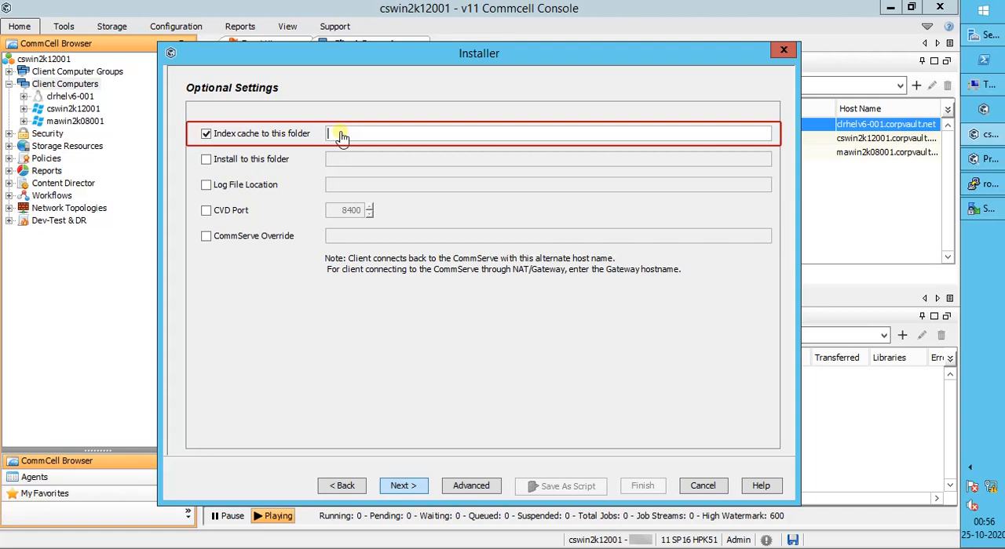
pyautogui.write('/opt')
pyautogui.write('/commvaul')
pyautogui.write('t')
# Step: Enable the custom install folder and log file location, and set both paths to /appl/commvault
pyautogui.click(241, 160)
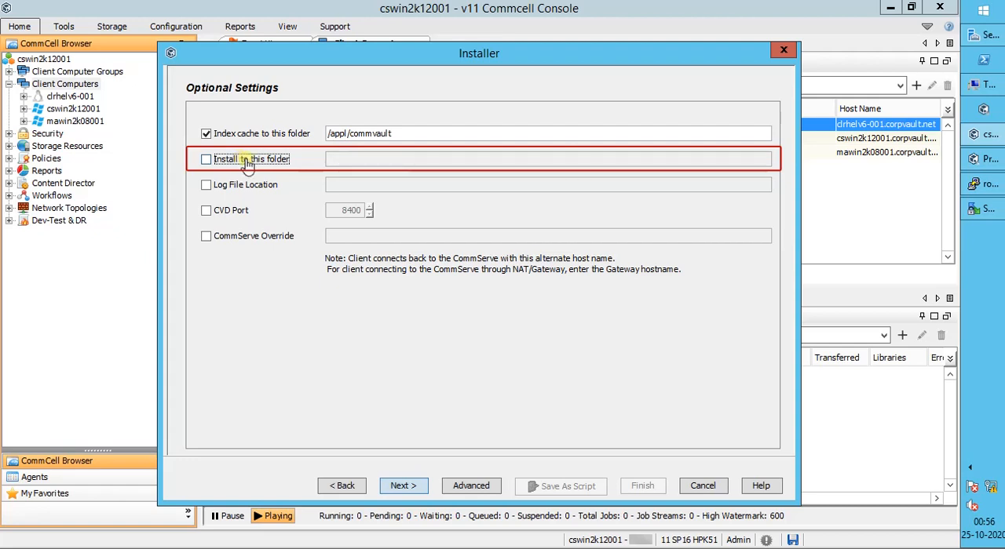
pyautogui.click(241, 161)
pyautogui.click(351, 161)
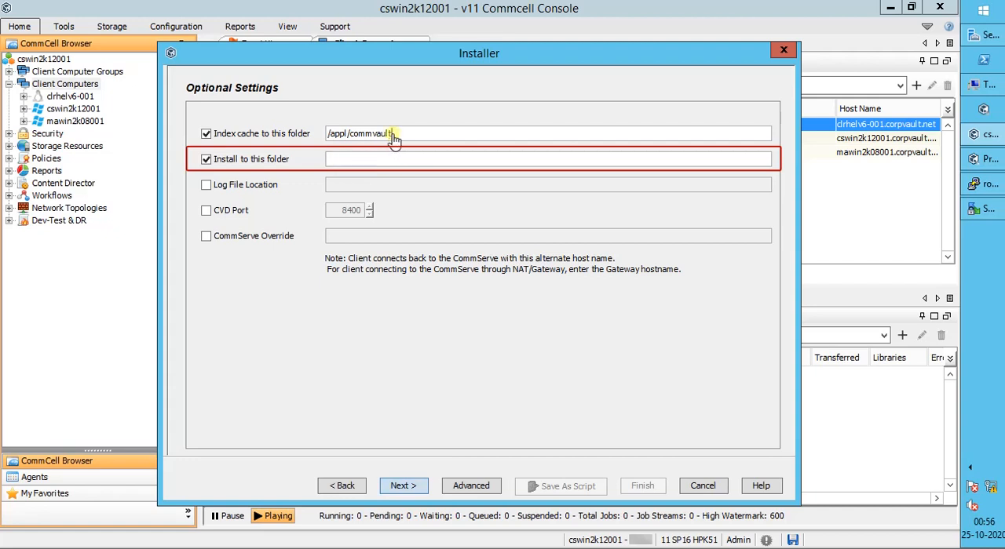
pyautogui.moveTo(391, 137); pyautogui.dragTo(320, 138)
pyautogui.hotkey('ctrl', 'c')
pyautogui.click(353, 165)
pyautogui.hotkey('ctrl', 'v')
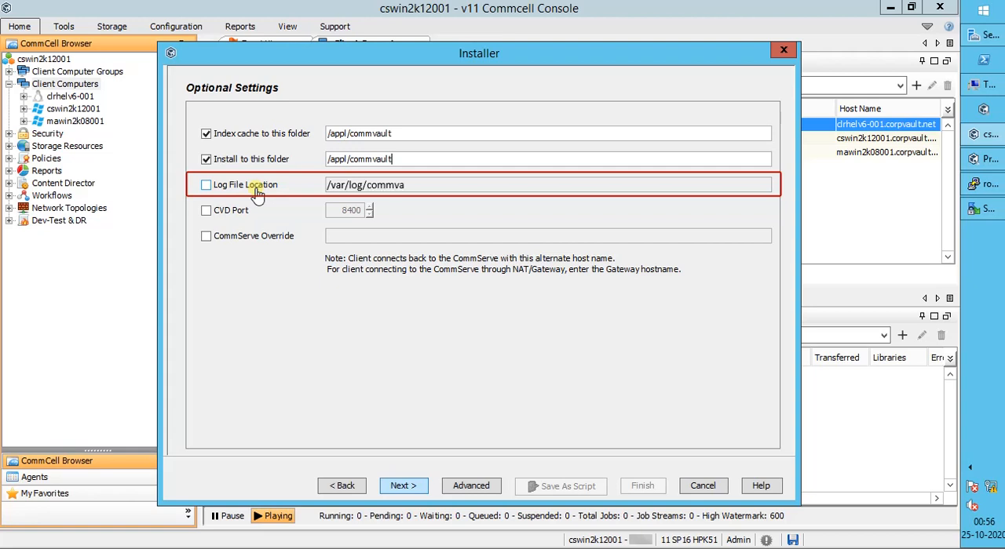
pyautogui.click(257, 190)
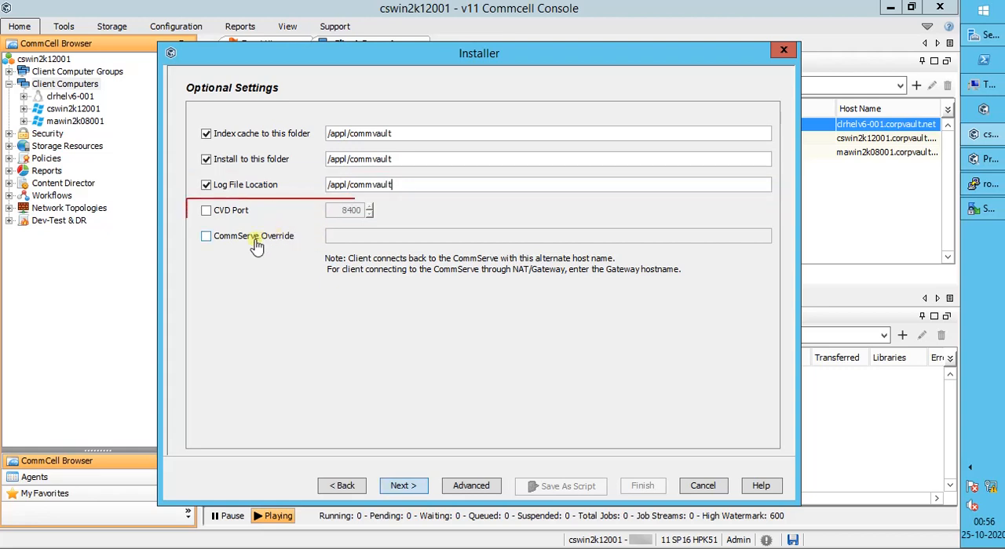
# Step: Leave the CVD port and CommServe override disabled, and proceed to the network route configuration
pyautogui.click(206, 212)
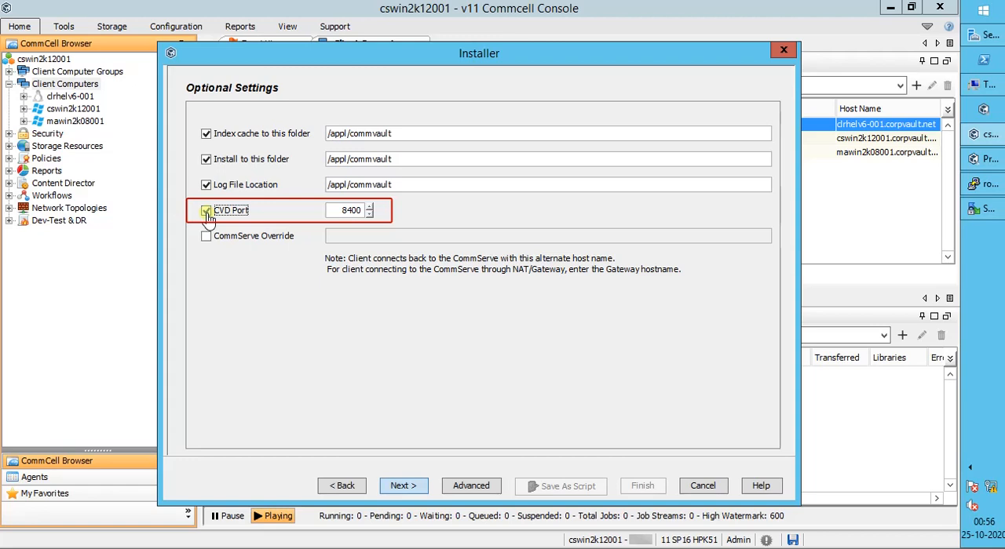
pyautogui.click(207, 212)
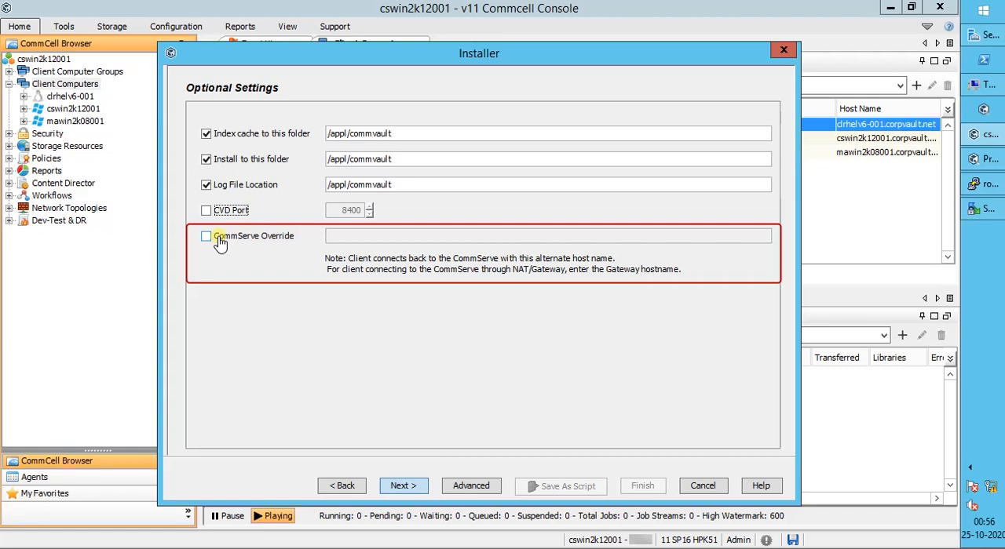
pyautogui.click(402, 485)
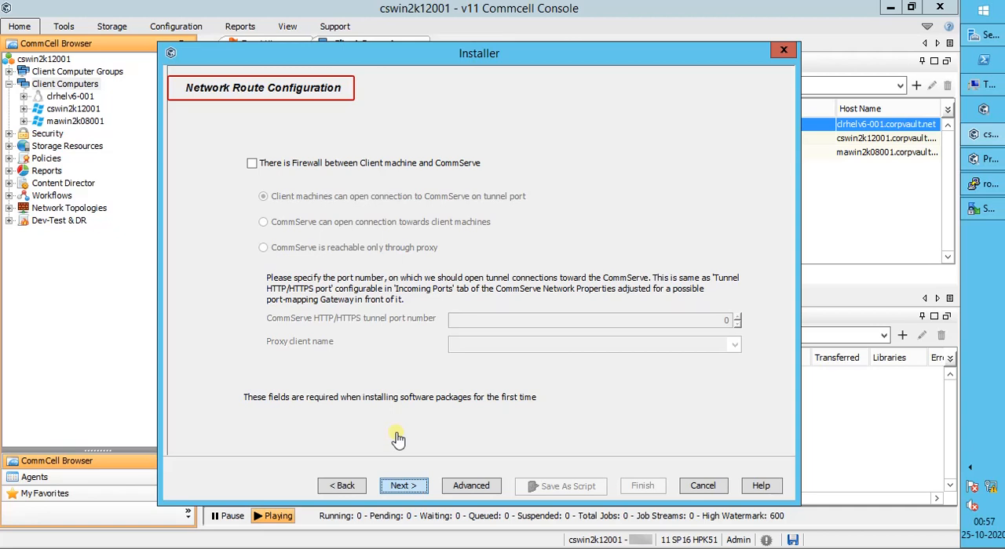
# Step: Turn on the client–CommServe firewall setting, try its three connection options, and turn the setting off again
pyautogui.click(316, 168)
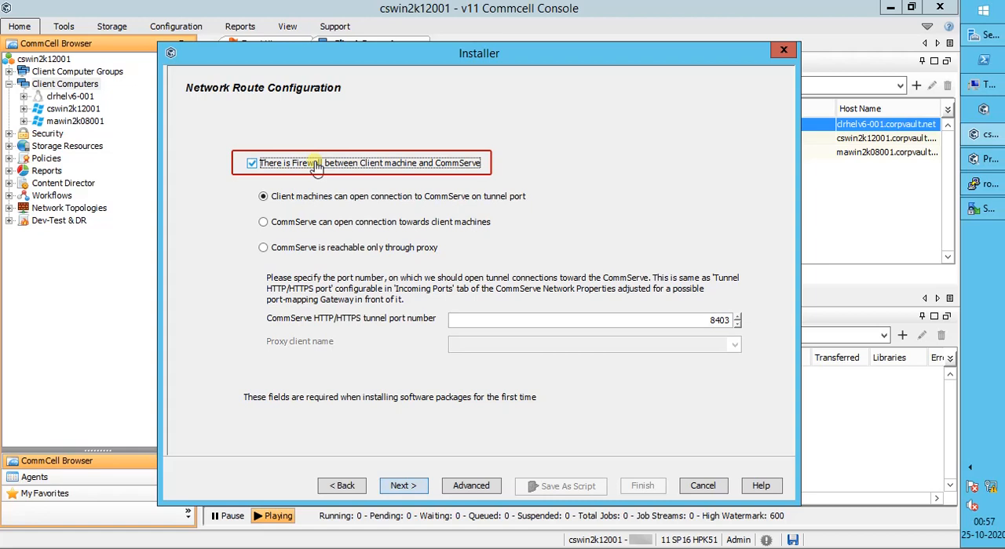
pyautogui.click(314, 204)
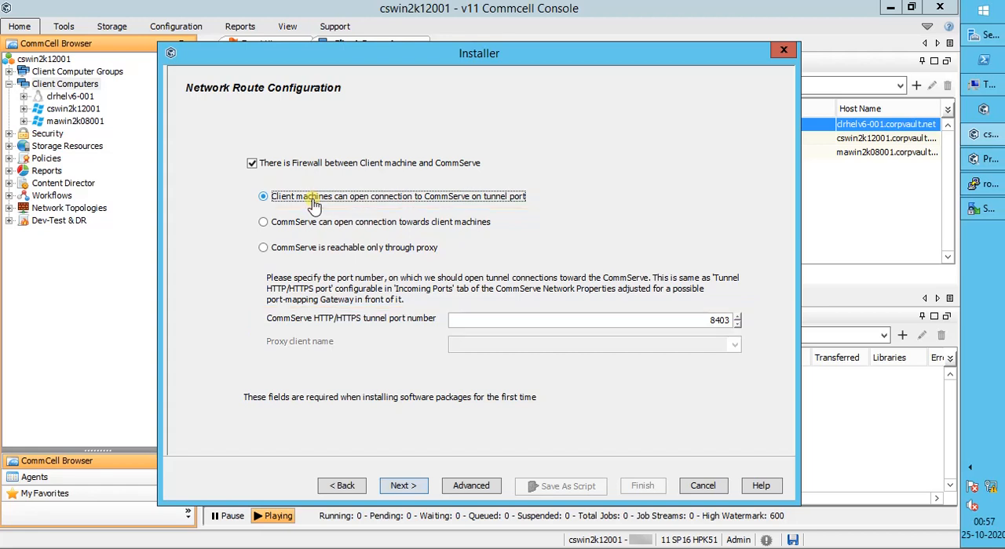
pyautogui.click(311, 223)
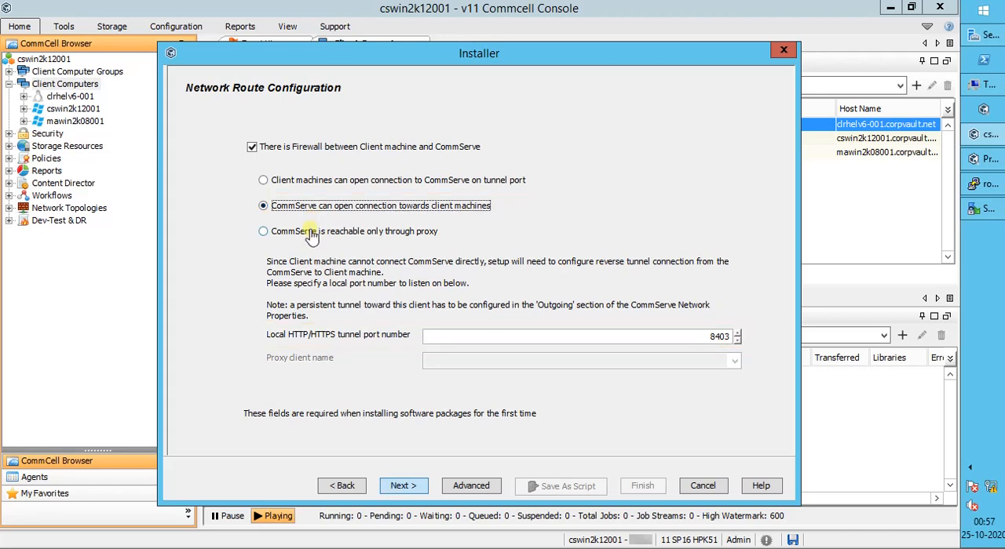
pyautogui.click(312, 231)
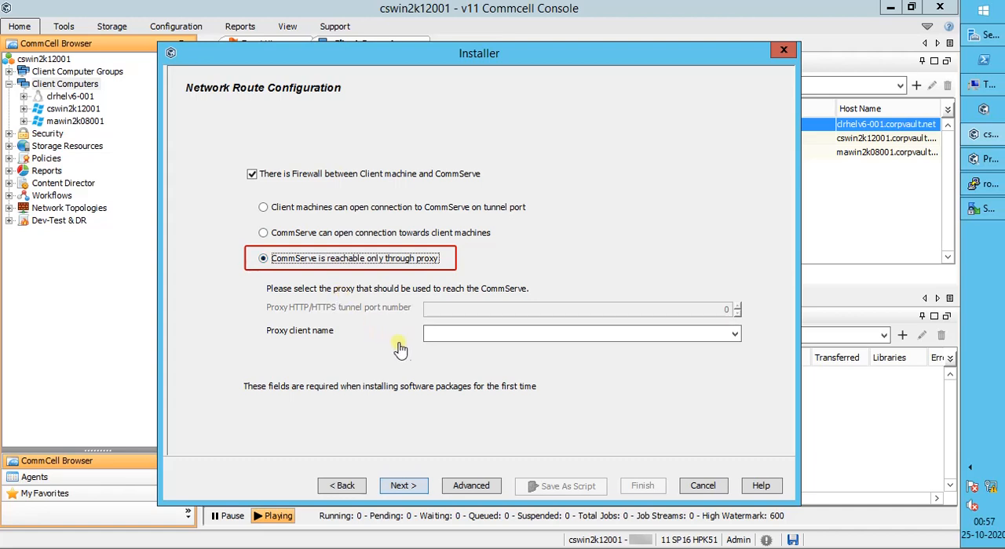
pyautogui.click(432, 335)
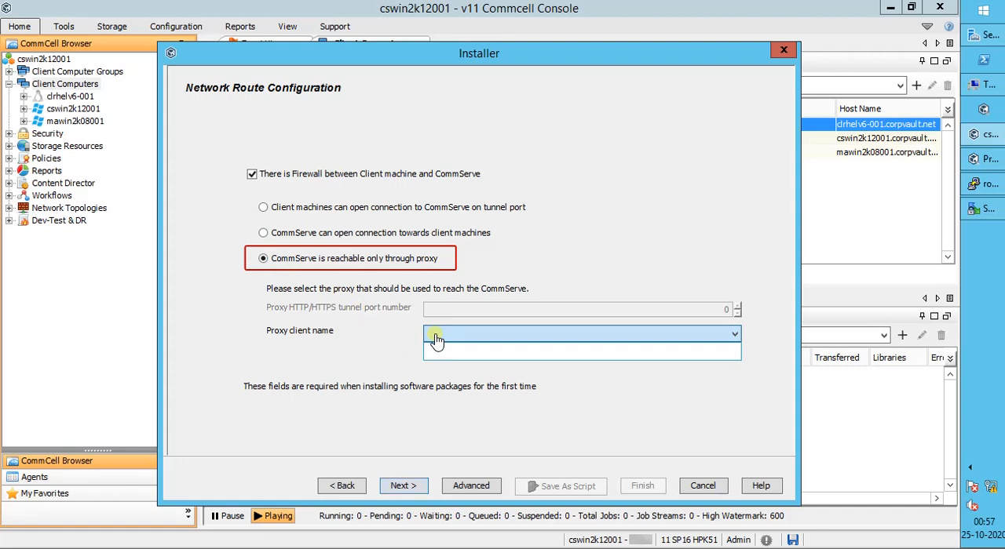
pyautogui.click(296, 177)
pyautogui.click(252, 174)
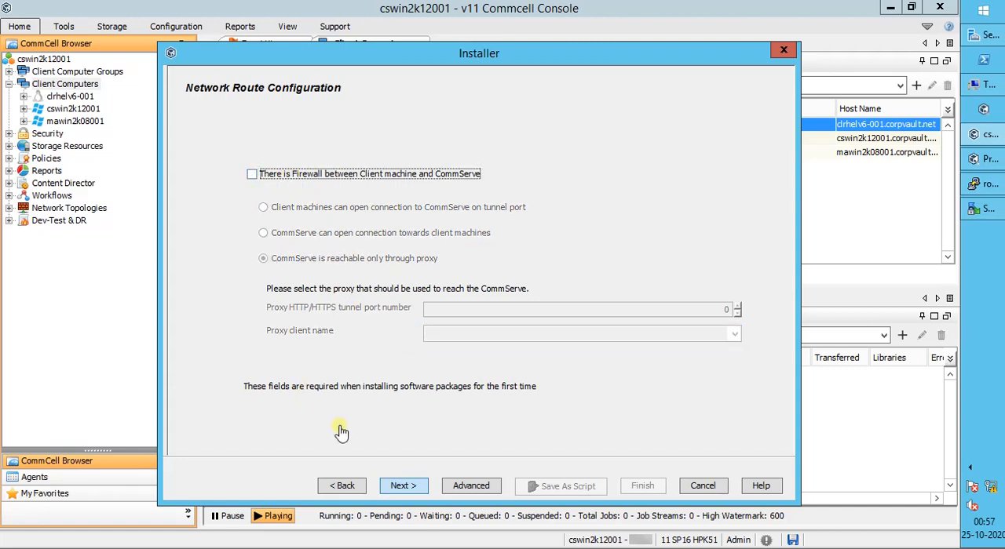
# Step: Continue without a firewall route, keep the job set to run immediately, and review the full installation summary
pyautogui.click(418, 487)
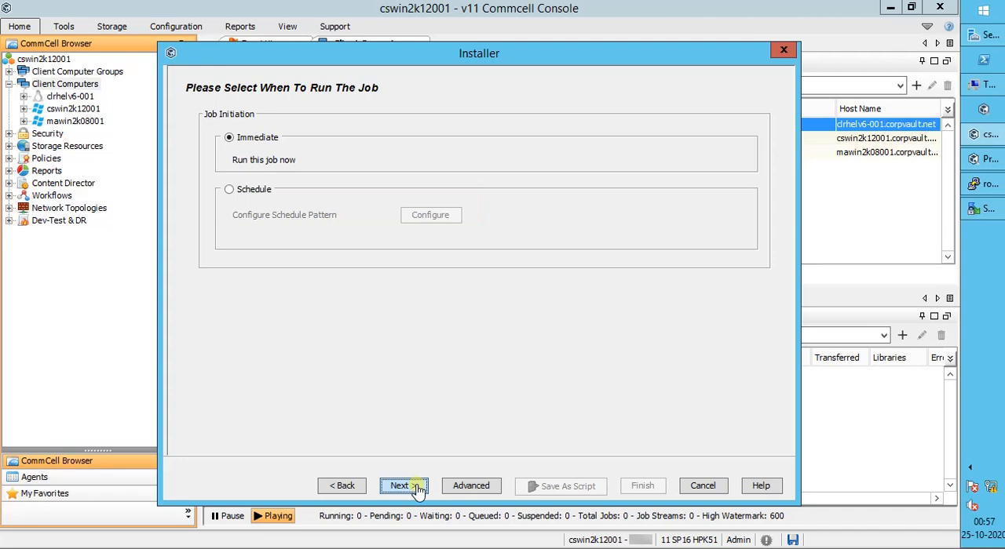
pyautogui.click(418, 488)
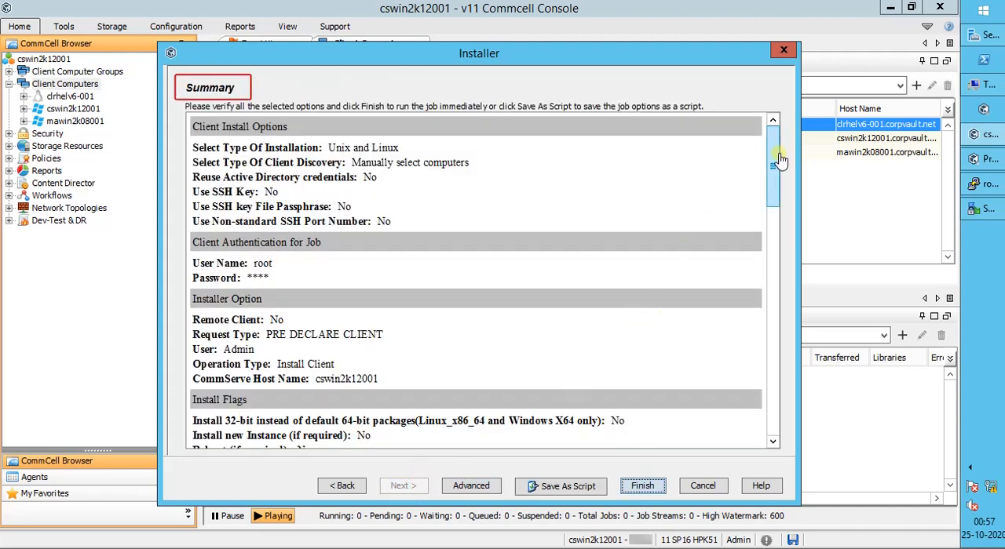
pyautogui.moveTo(777, 161)
pyautogui.mouseDown()
pyautogui.moveTo(763, 232)
pyautogui.moveTo(766, 406)
pyautogui.mouseUp()
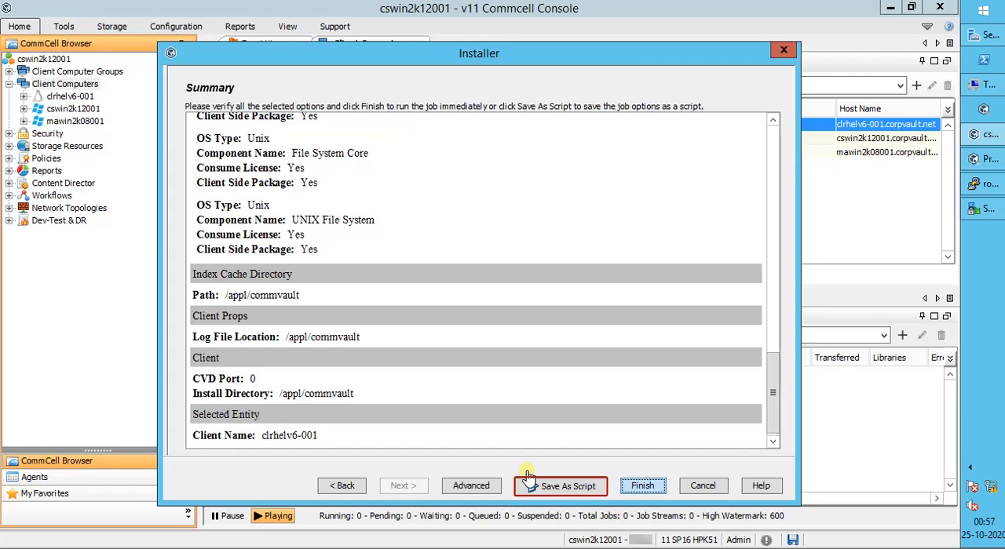
# Step: Check the job's advanced startup and alert options without changing them, and finish the wizard to start the installation job
pyautogui.click(488, 488)
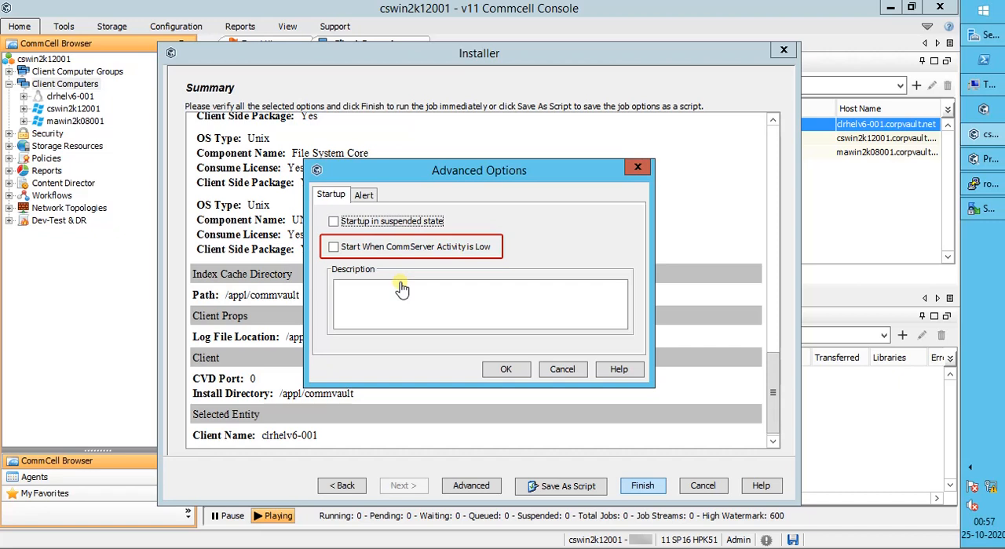
pyautogui.click(364, 197)
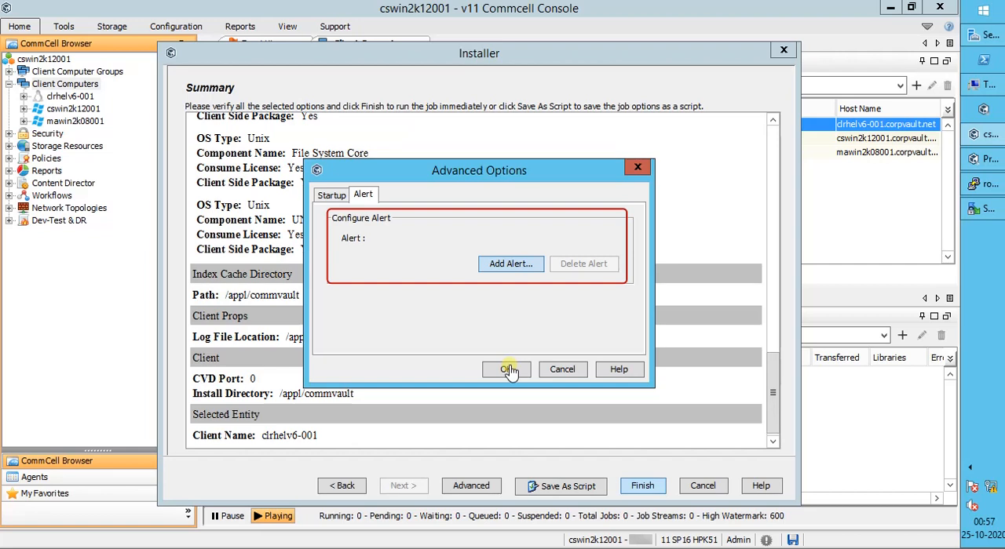
pyautogui.click(552, 377)
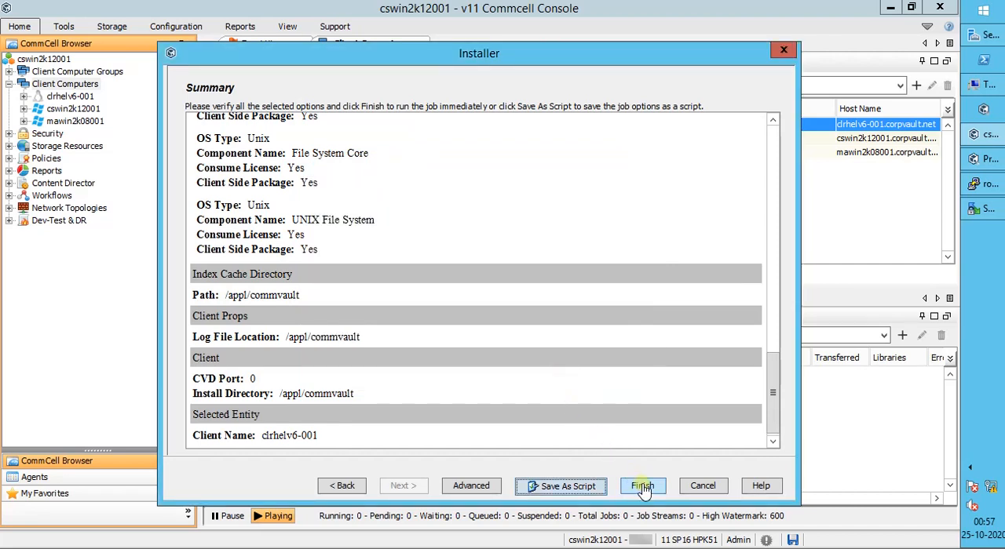
pyautogui.click(642, 487)
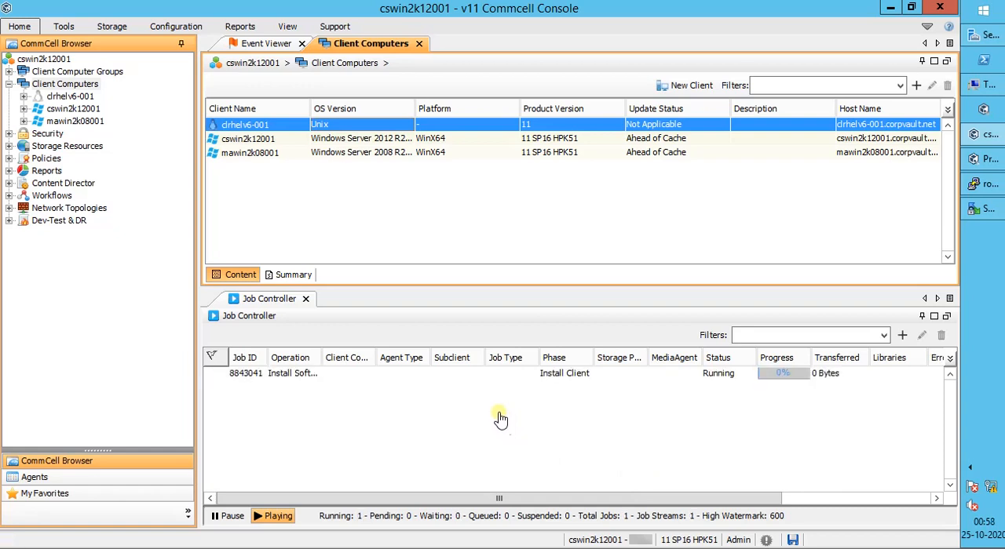
# Step: Open the details of the install software job and examine its general information, attempts and client status
pyautogui.click(493, 378)
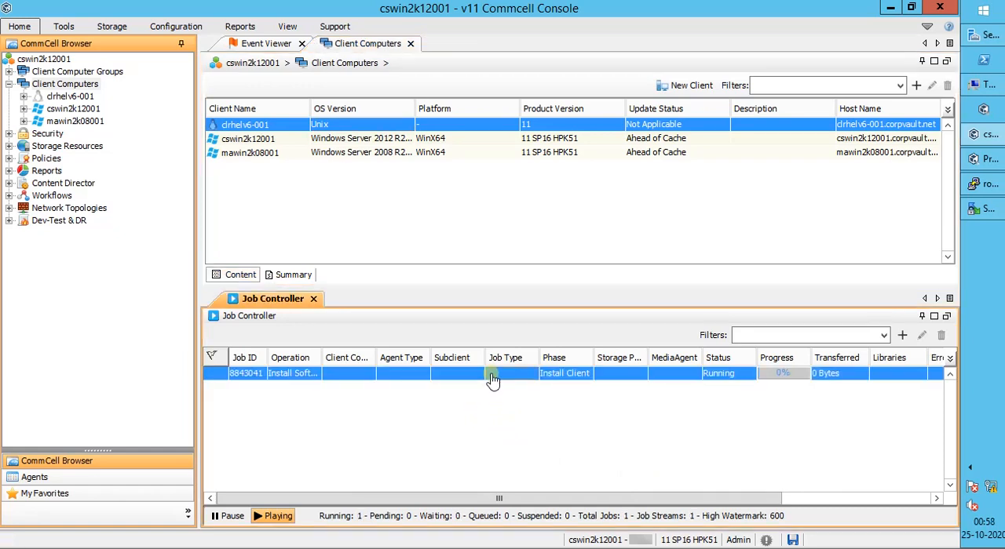
pyautogui.doubleClick(492, 377)
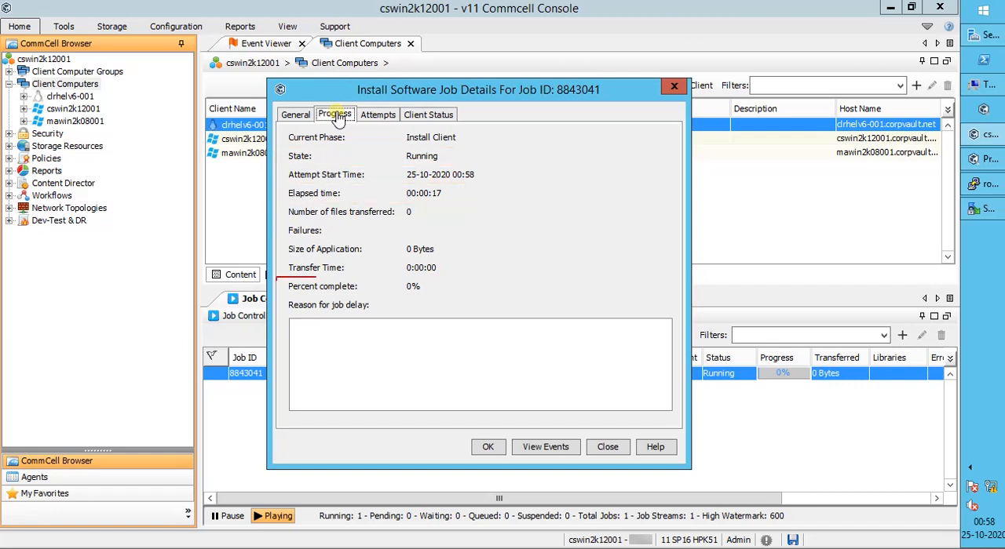
pyautogui.click(297, 116)
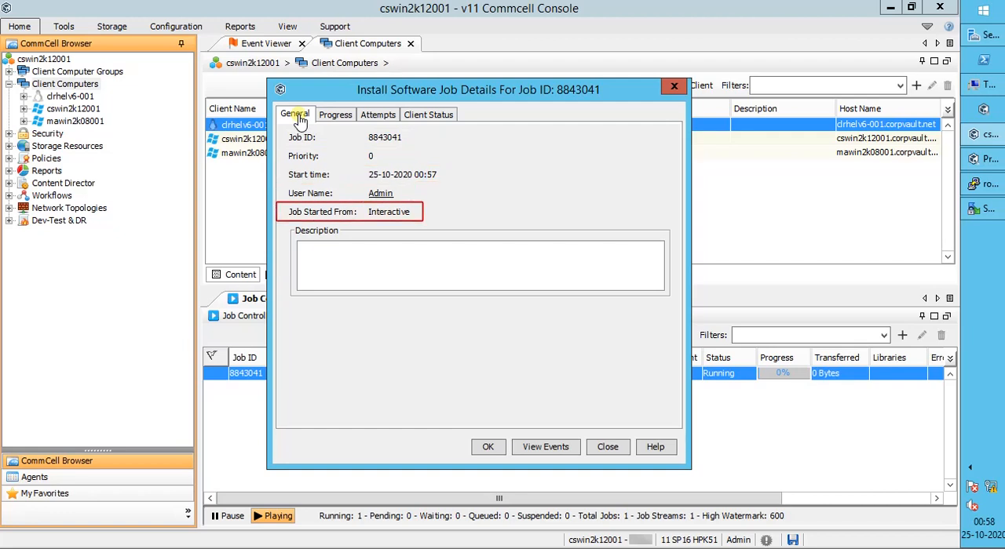
pyautogui.click(376, 118)
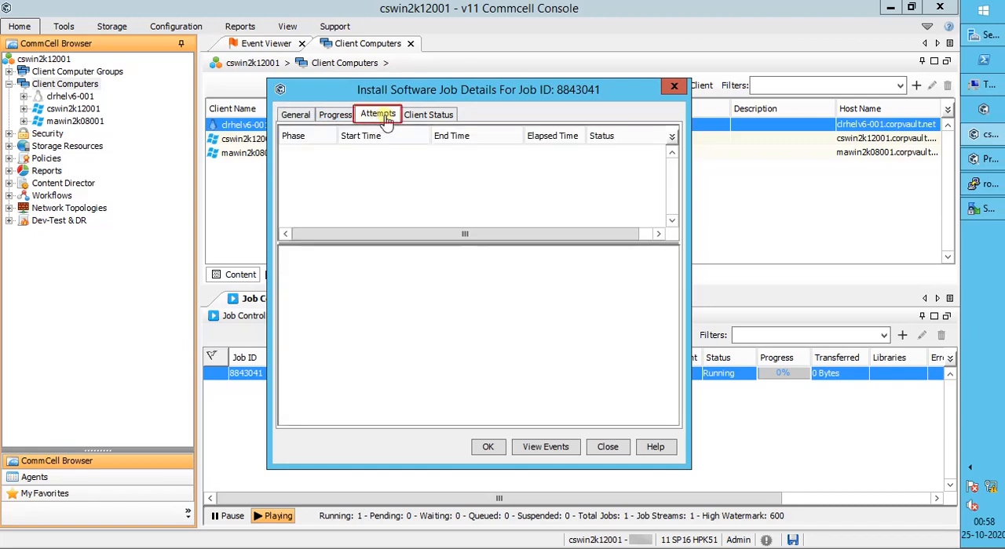
pyautogui.click(424, 118)
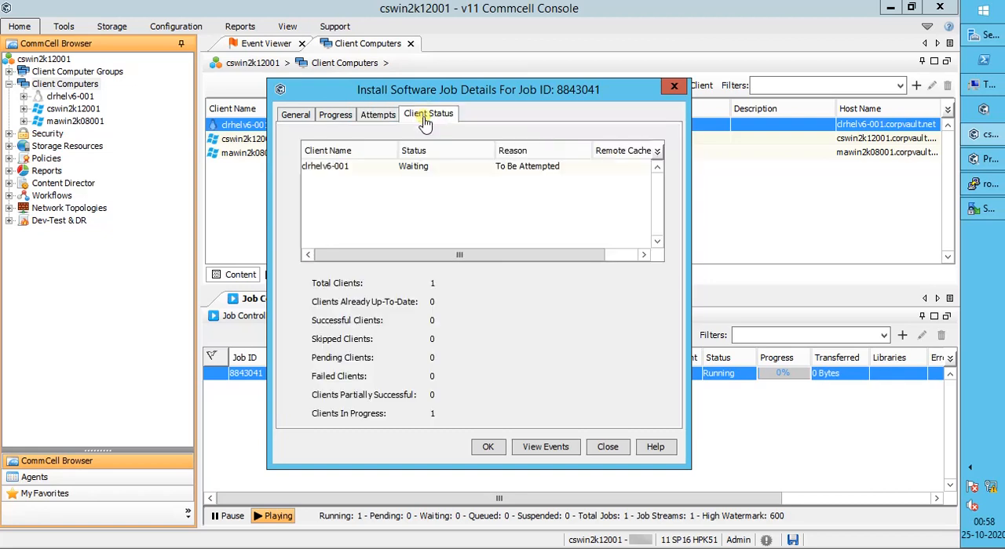
# Step: Widen the job details window, narrow the client name and status columns, and widen the reason column to follow the installation
pyautogui.moveTo(394, 157); pyautogui.dragTo(355, 157)
pyautogui.moveTo(267, 200); pyautogui.dragTo(200, 211)
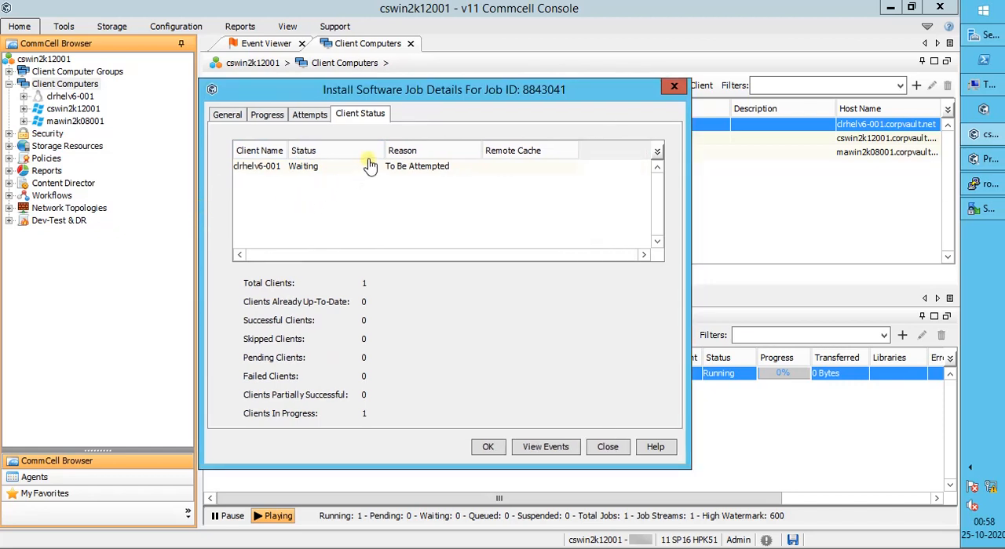
pyautogui.moveTo(386, 157); pyautogui.dragTo(340, 157)
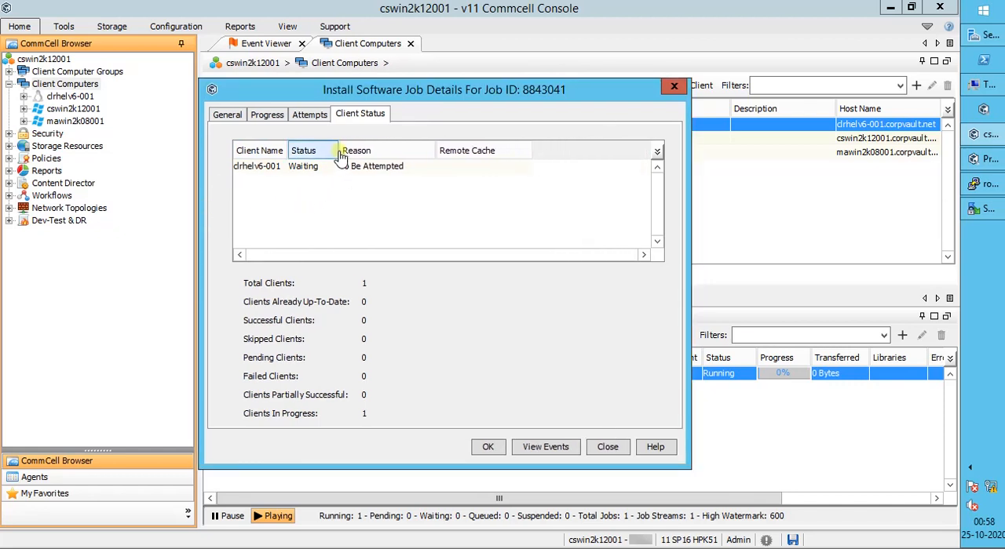
pyautogui.moveTo(443, 153); pyautogui.dragTo(584, 151)
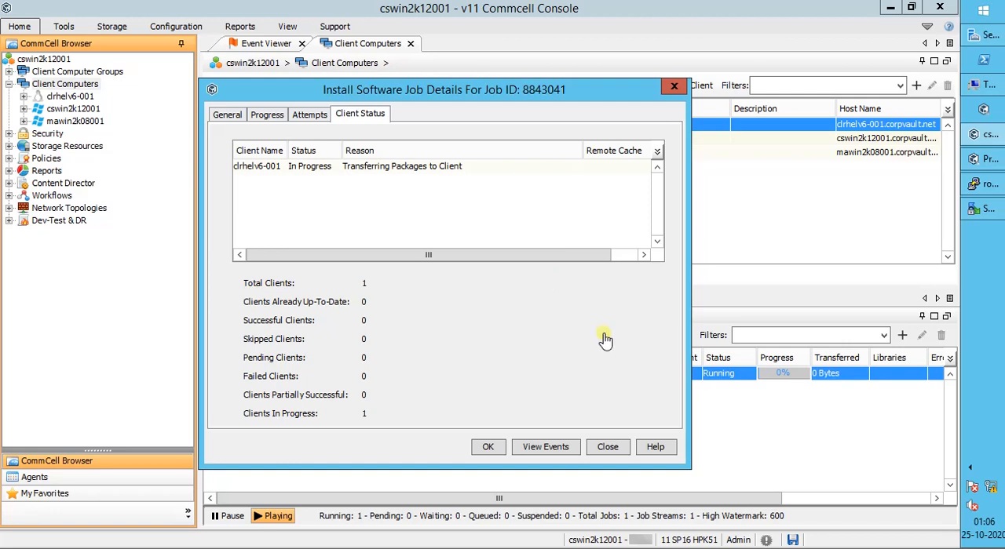
# Step: Open the log file of the running install software job and shift its window aside for reading
pyautogui.click(733, 382)
pyautogui.rightClick(733, 382)
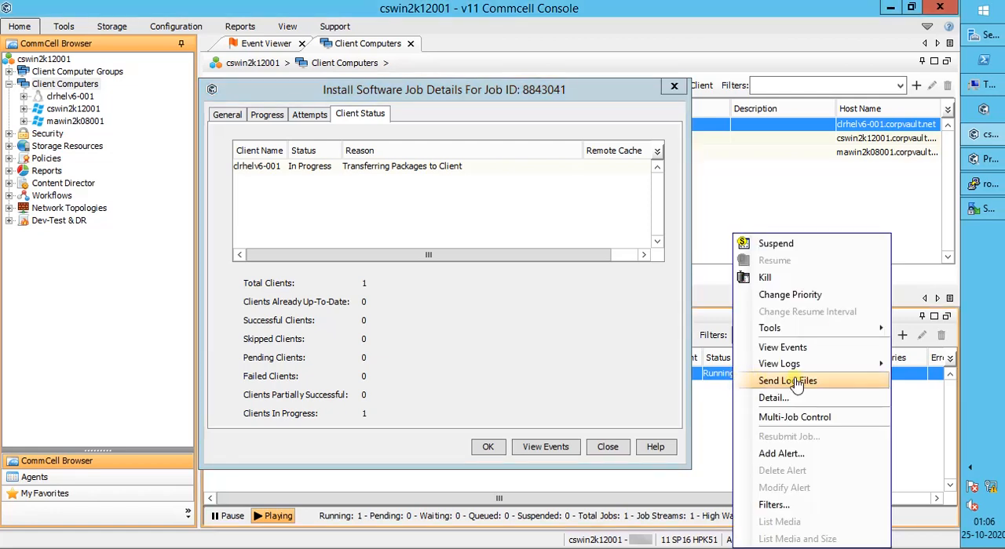
pyautogui.moveTo(806, 366)
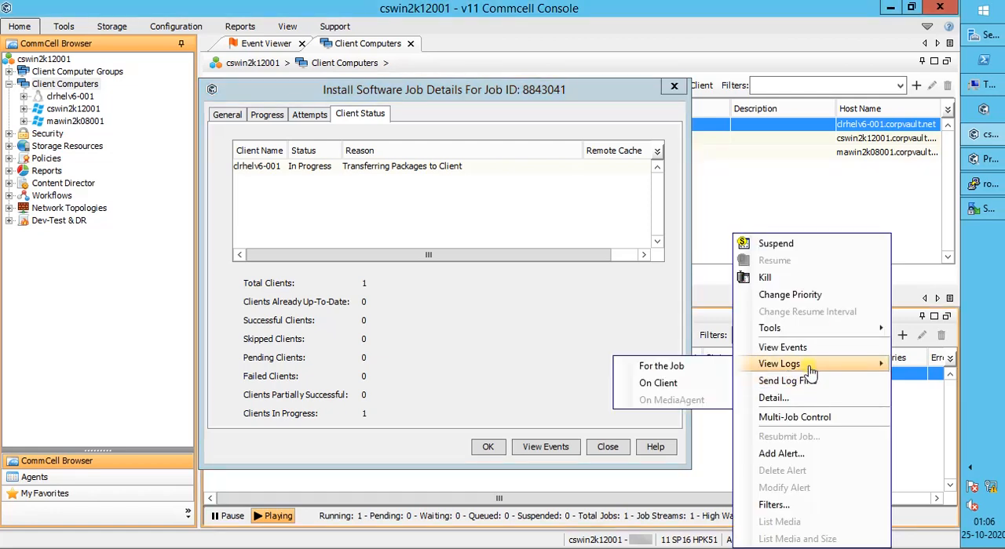
pyautogui.click(721, 367)
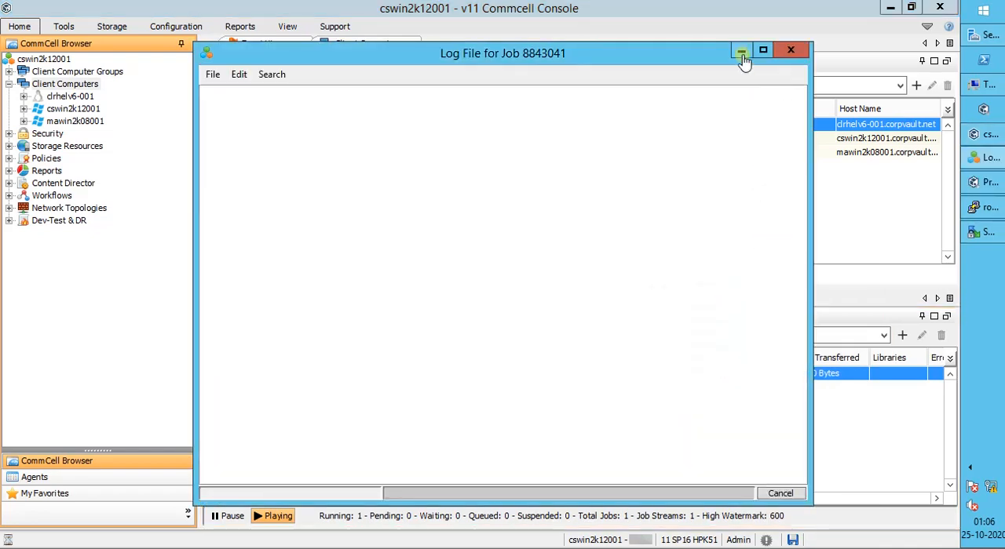
pyautogui.moveTo(629, 55); pyautogui.dragTo(506, 54)
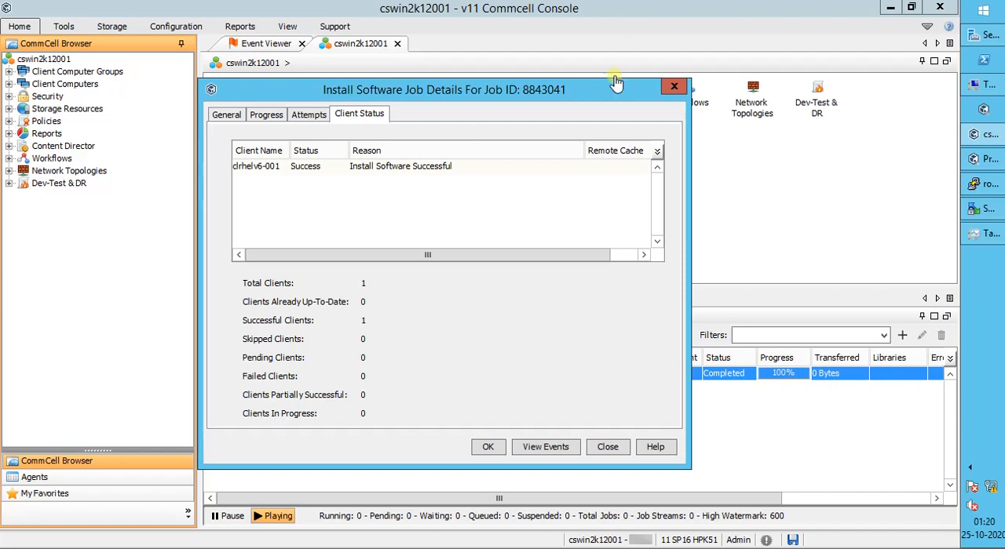
# Step: Review the install job's attempts, client status, progress and general details, and close the job details
pyautogui.click(310, 115)
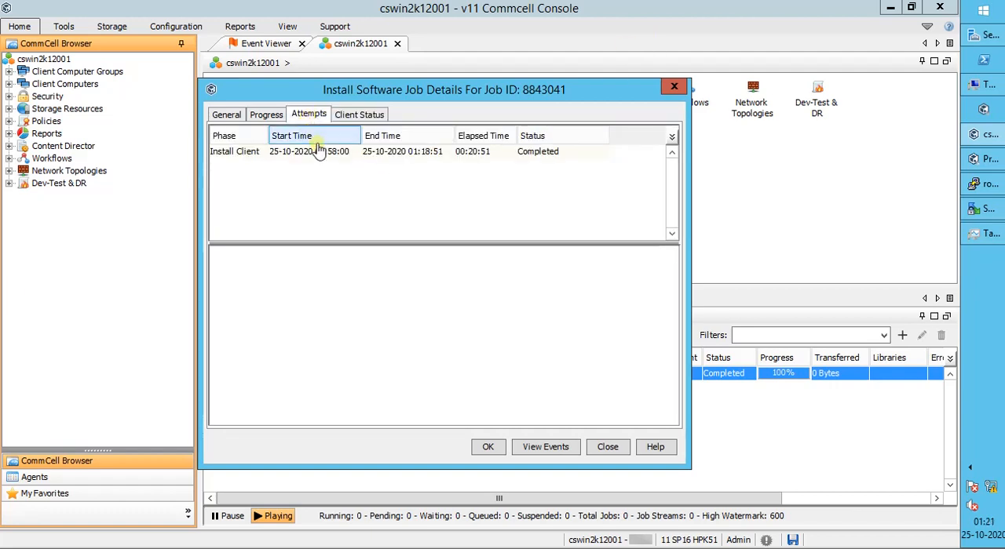
pyautogui.click(320, 153)
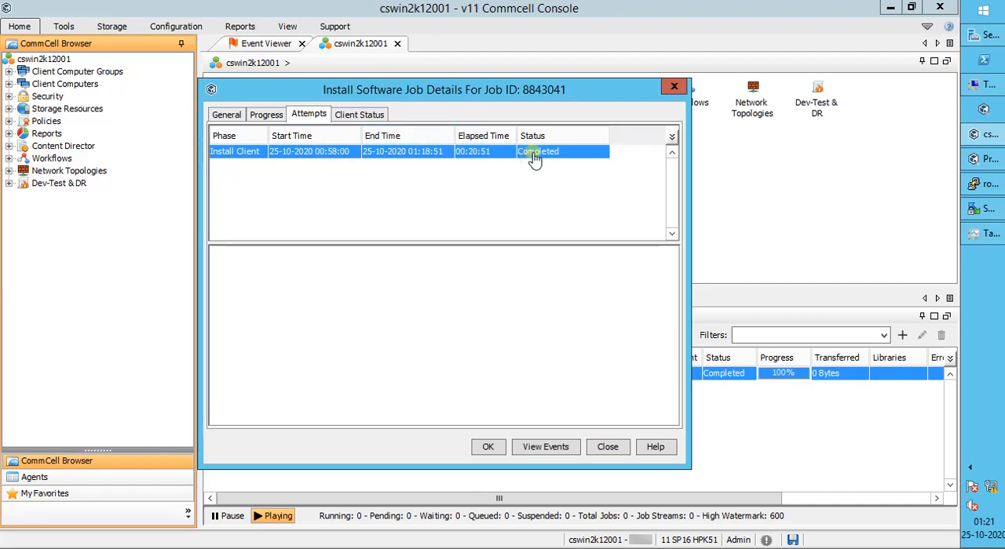
pyautogui.click(364, 116)
pyautogui.click(265, 116)
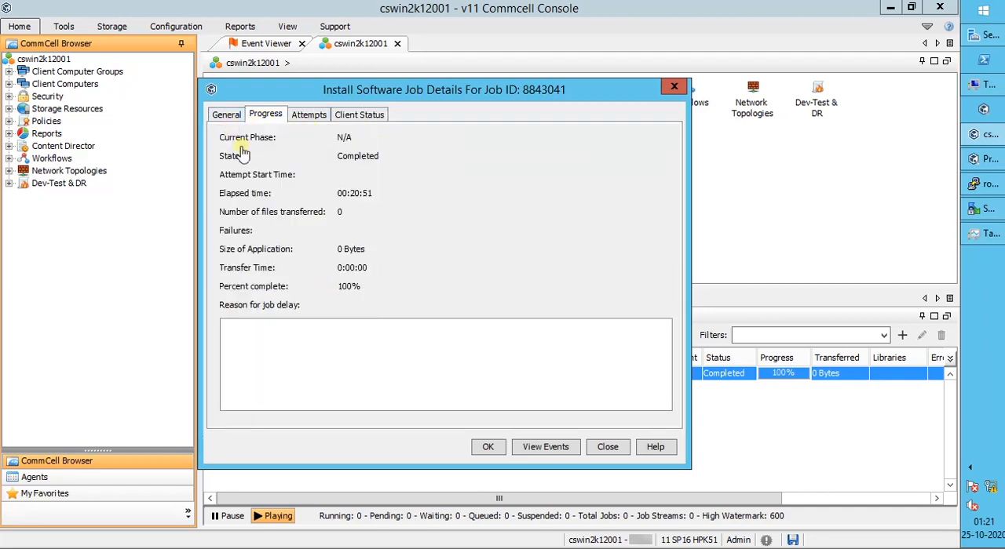
pyautogui.click(226, 116)
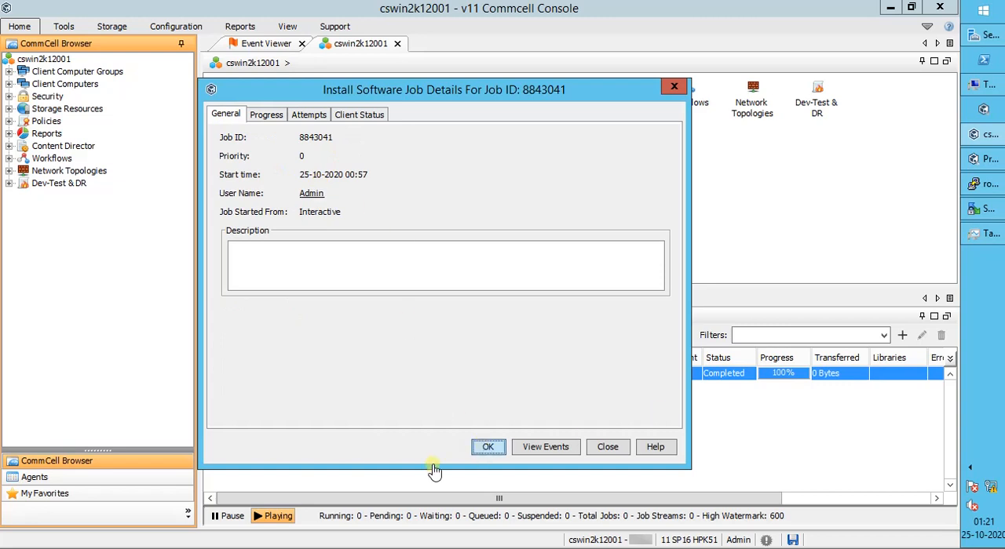
pyautogui.click(488, 446)
# Step: View the installed software of client clrhelv6-001 from the client computers list, check each listed package, and close the list
pyautogui.click(69, 85)
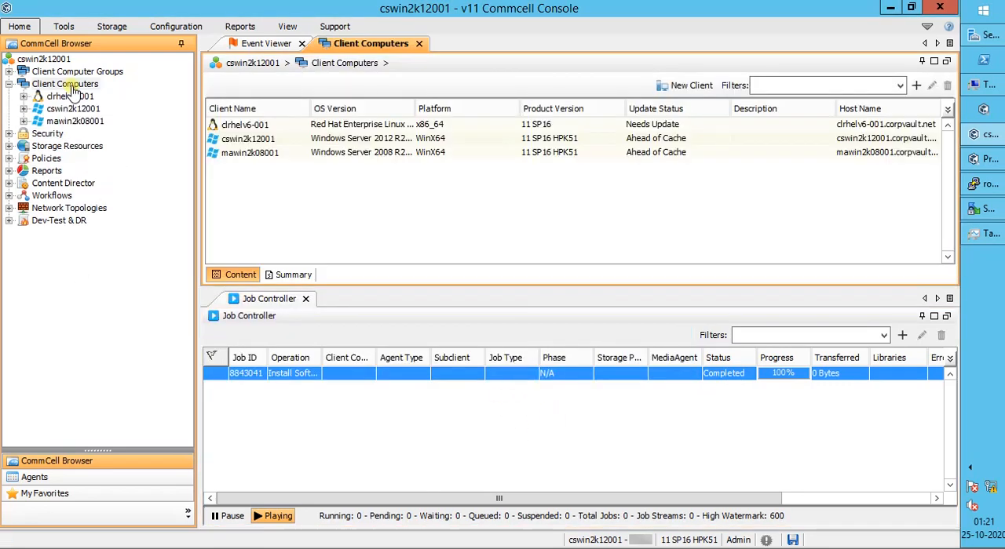
pyautogui.click(262, 126)
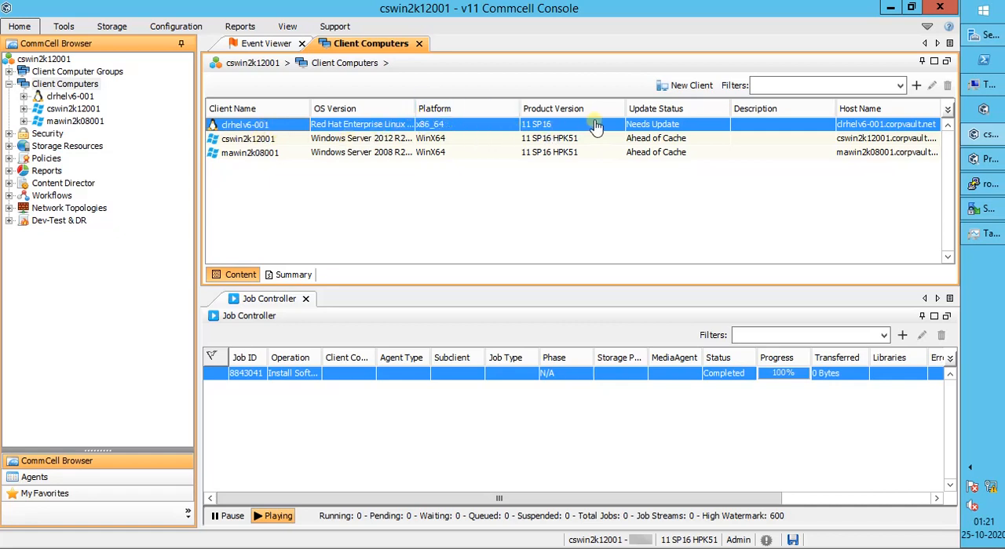
pyautogui.rightClick(281, 131)
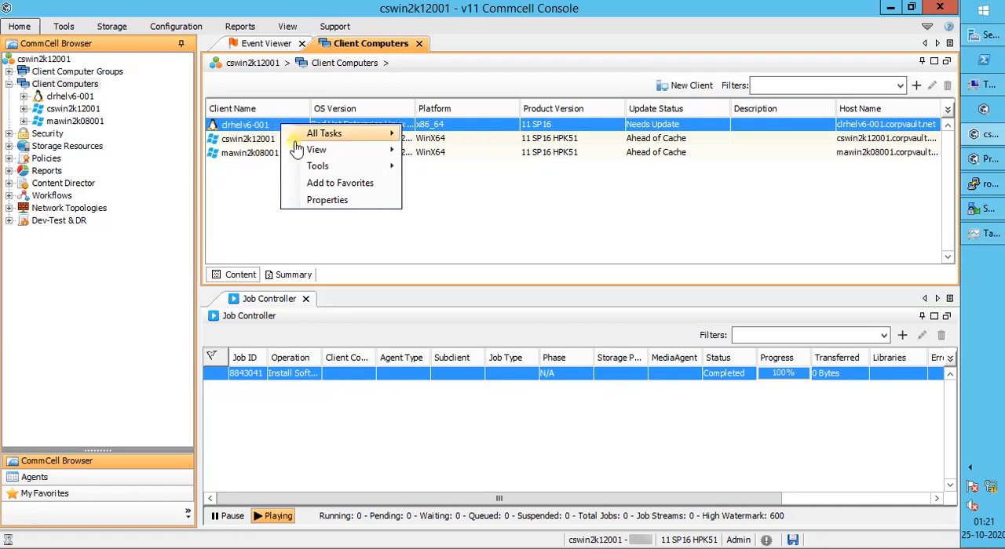
pyautogui.moveTo(357, 152)
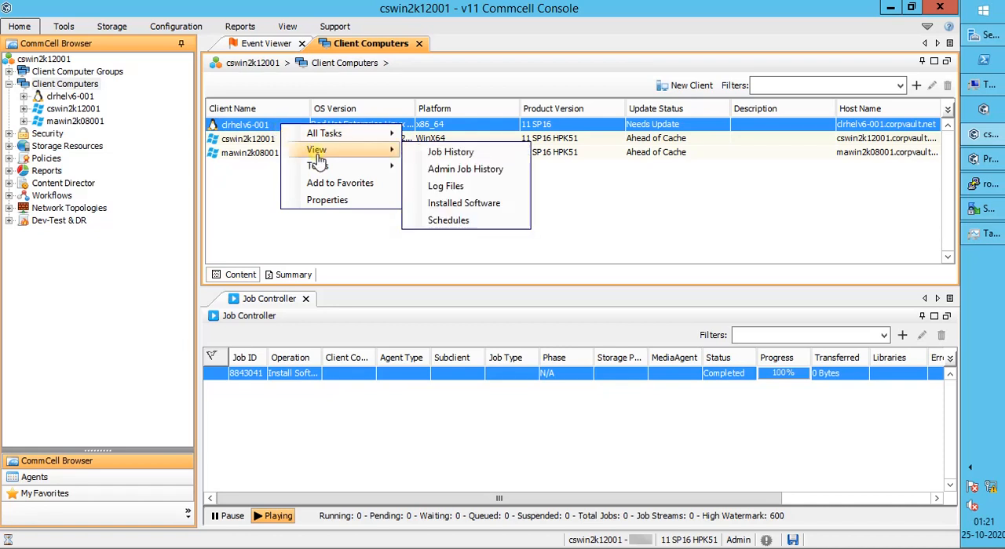
pyautogui.click(455, 205)
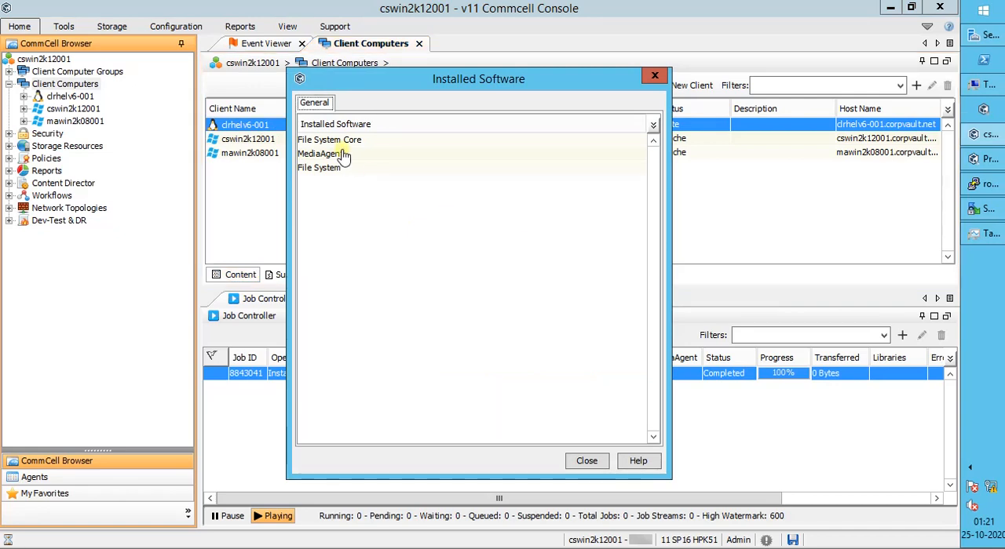
pyautogui.click(342, 143)
pyautogui.click(340, 156)
pyautogui.click(343, 170)
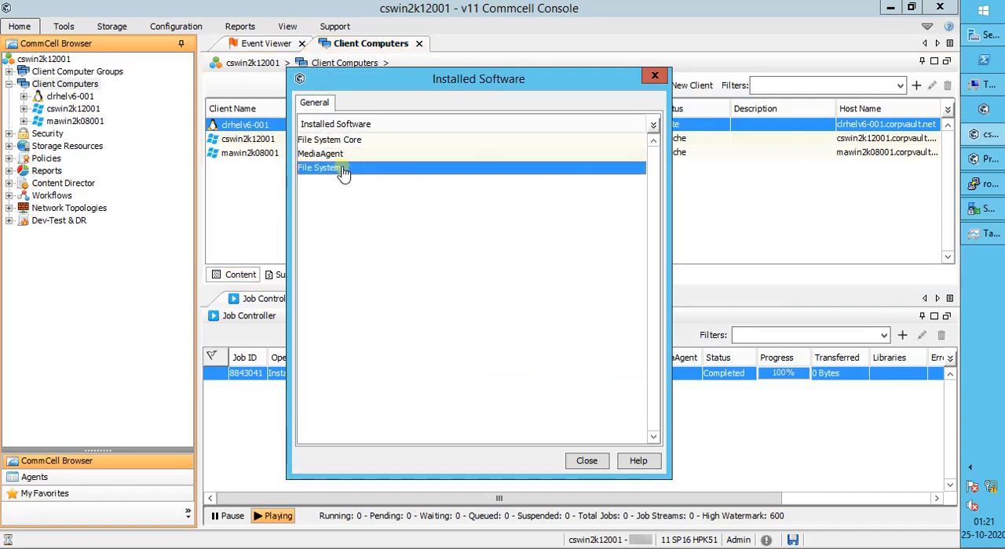
pyautogui.click(584, 461)
# Step: Check clrhelv6-001 in the MediaAgents list under Storage Resources, and return to its entry among the client computers
pyautogui.click(8, 147)
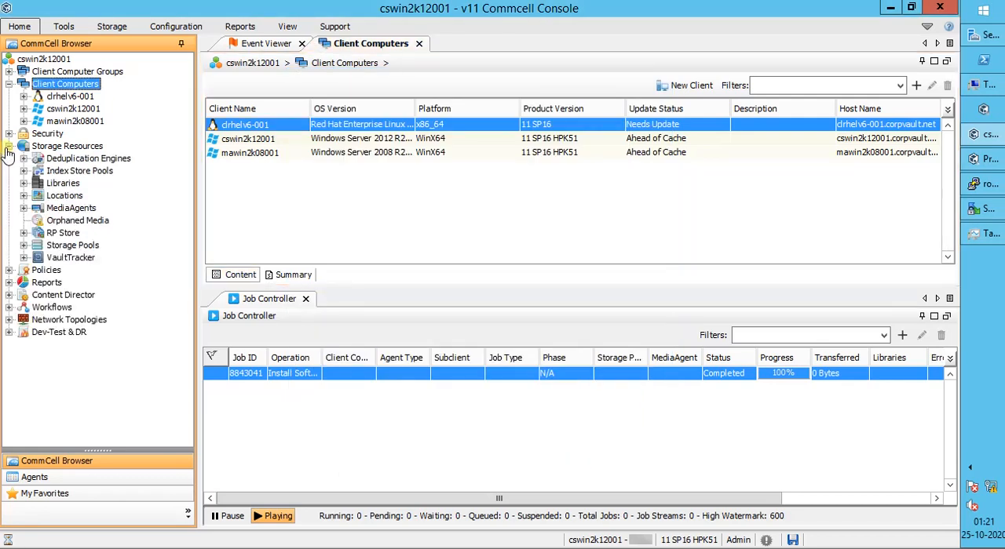
pyautogui.click(52, 208)
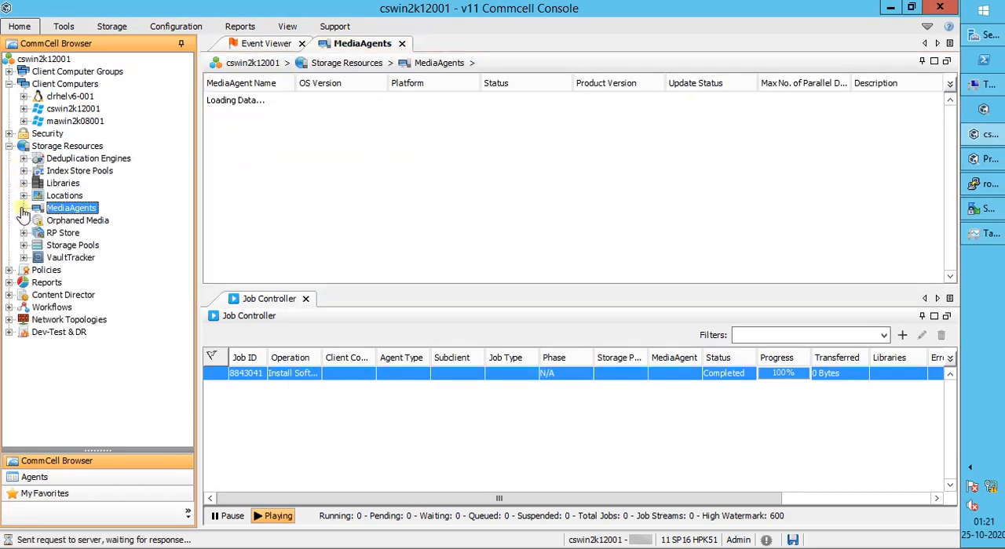
pyautogui.click(23, 209)
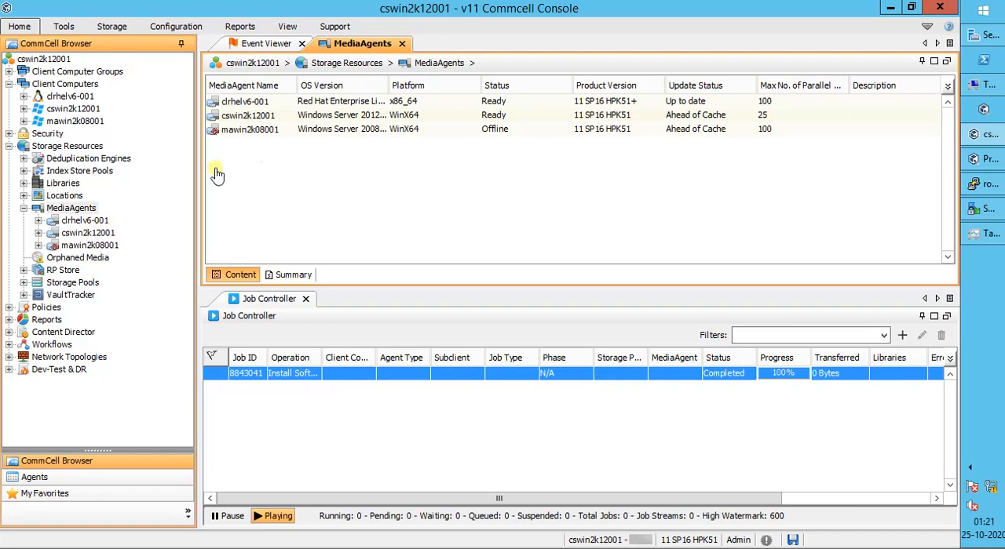
pyautogui.click(275, 103)
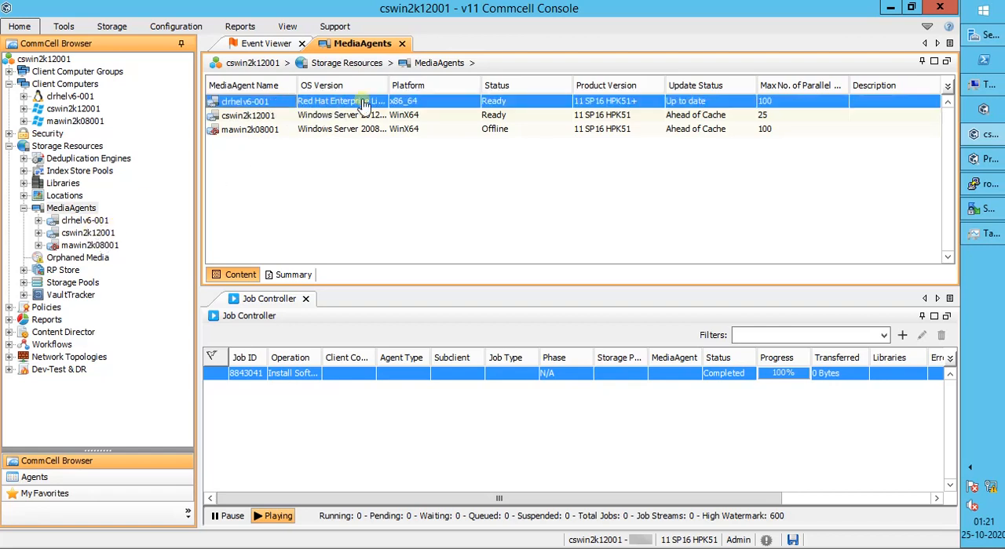
pyautogui.click(25, 208)
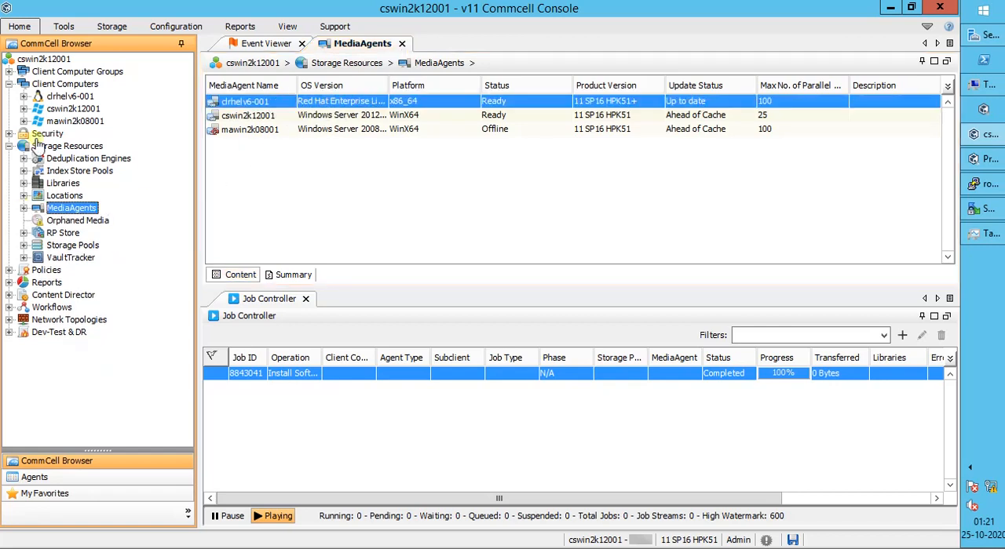
pyautogui.click(10, 146)
pyautogui.click(81, 85)
pyautogui.click(288, 127)
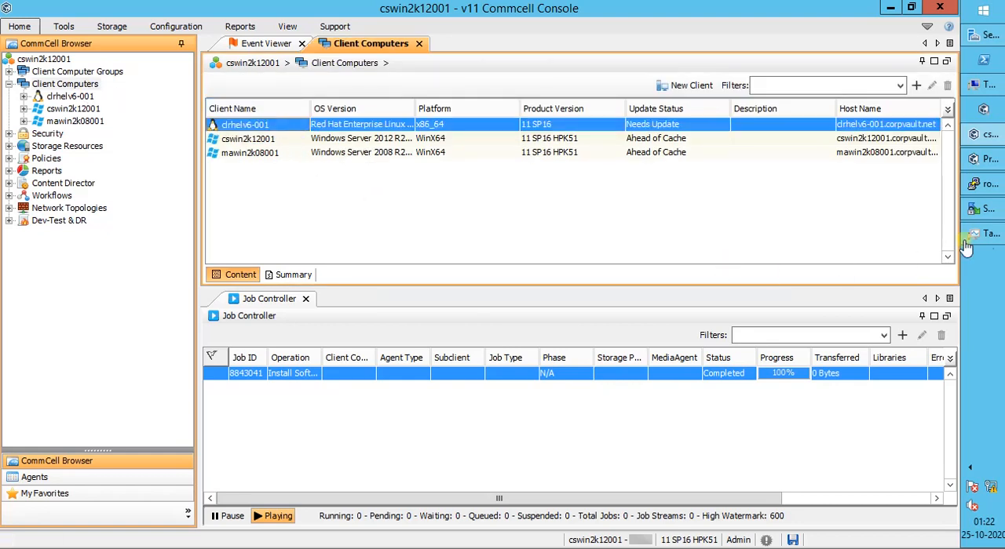
# Step: Switch to the clrhelv6-001 terminal session, run "simpana status", and highlight the installed packages in the output
pyautogui.click(989, 194)
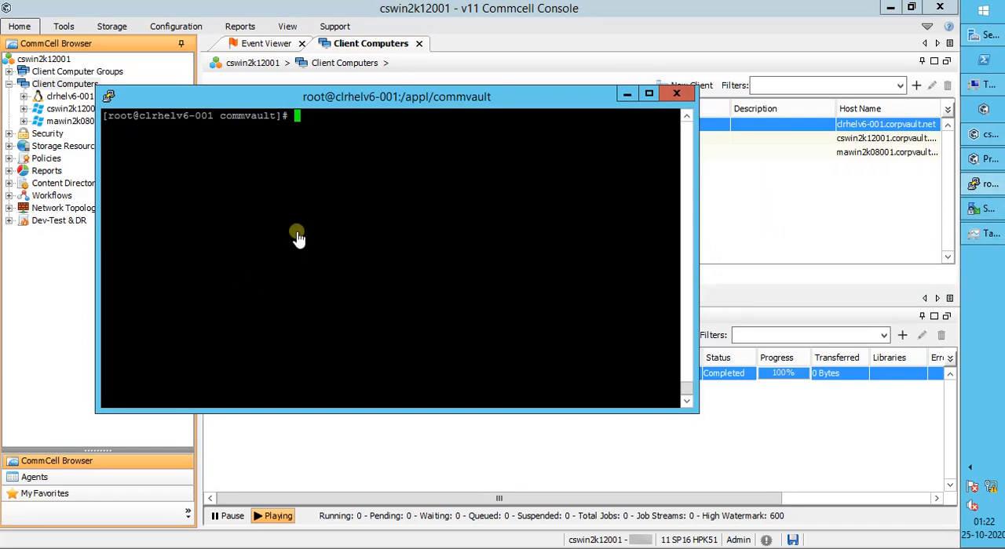
pyautogui.write('simpana status')
pyautogui.press('Return')
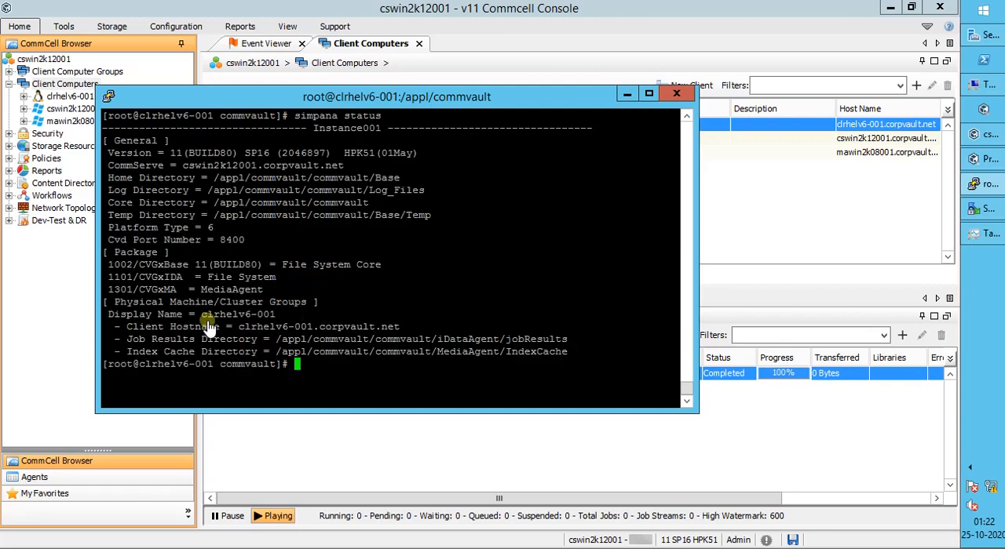
pyautogui.moveTo(328, 269); pyautogui.dragTo(381, 267)
pyautogui.moveTo(208, 277); pyautogui.dragTo(259, 290)
# Step: Run "commvault status" in the terminal to check the instance, and minimize the terminal window
pyautogui.click(346, 376)
pyautogui.write('commvault status')
pyautogui.press('Return')
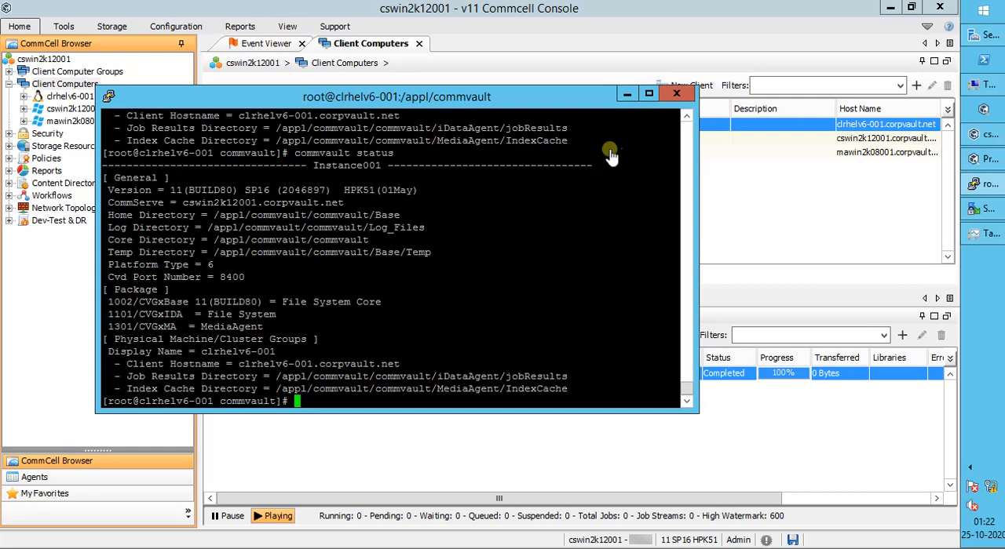
pyautogui.click(627, 97)
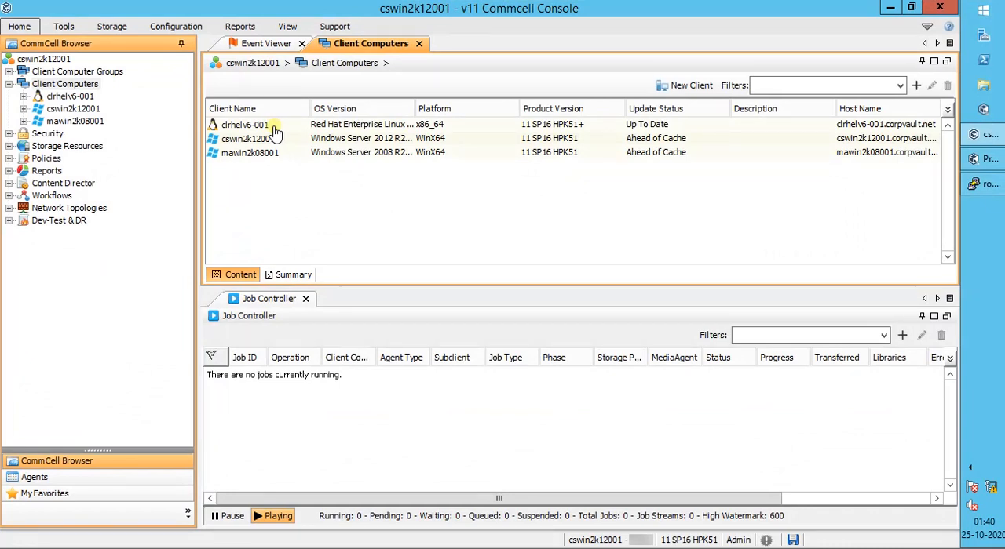
# Step: Inspect the licenses consumed by client clrhelv6-001 in its license release dialog, and cancel without releasing any
pyautogui.click(275, 133)
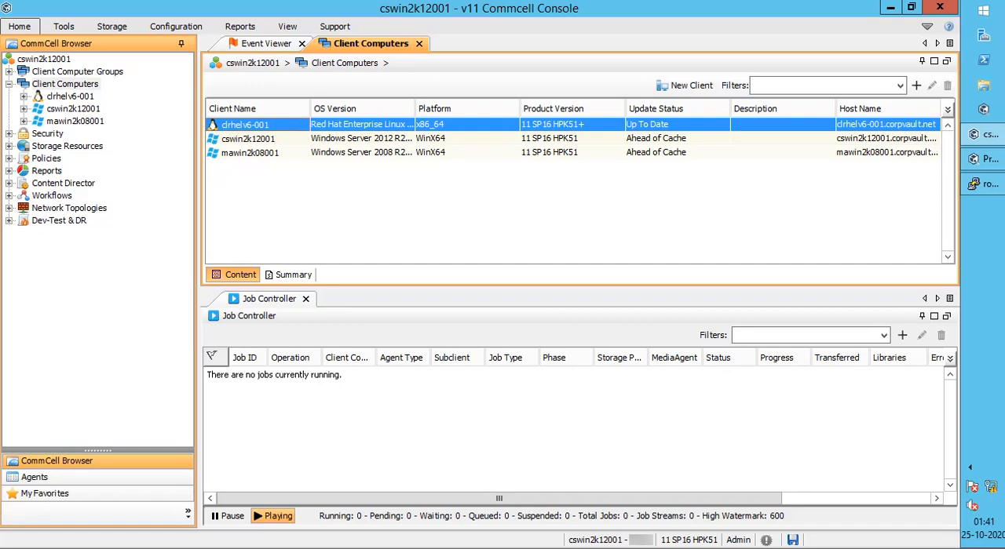
pyautogui.rightClick(287, 129)
pyautogui.moveTo(318, 137)
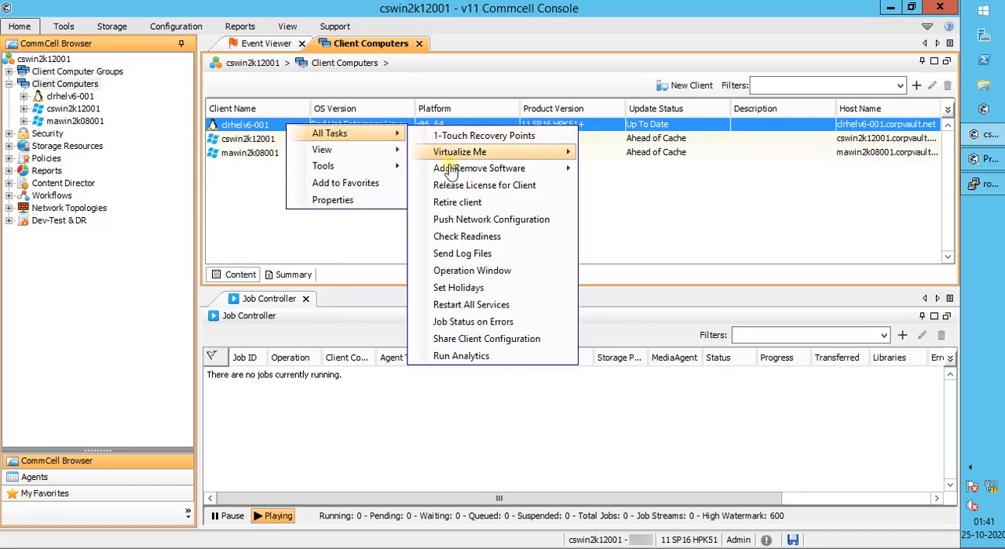
pyautogui.click(464, 187)
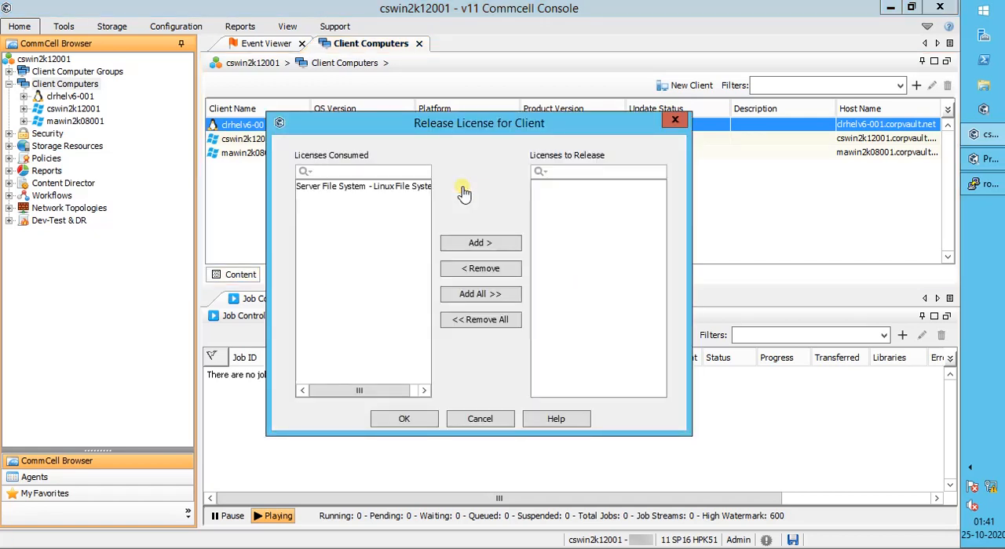
pyautogui.moveTo(363, 396); pyautogui.dragTo(402, 400)
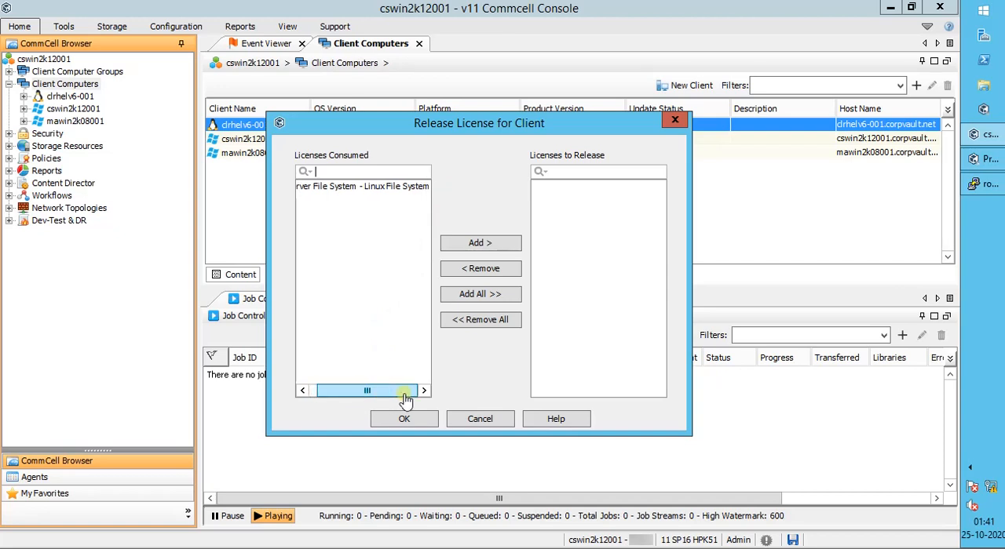
pyautogui.click(391, 189)
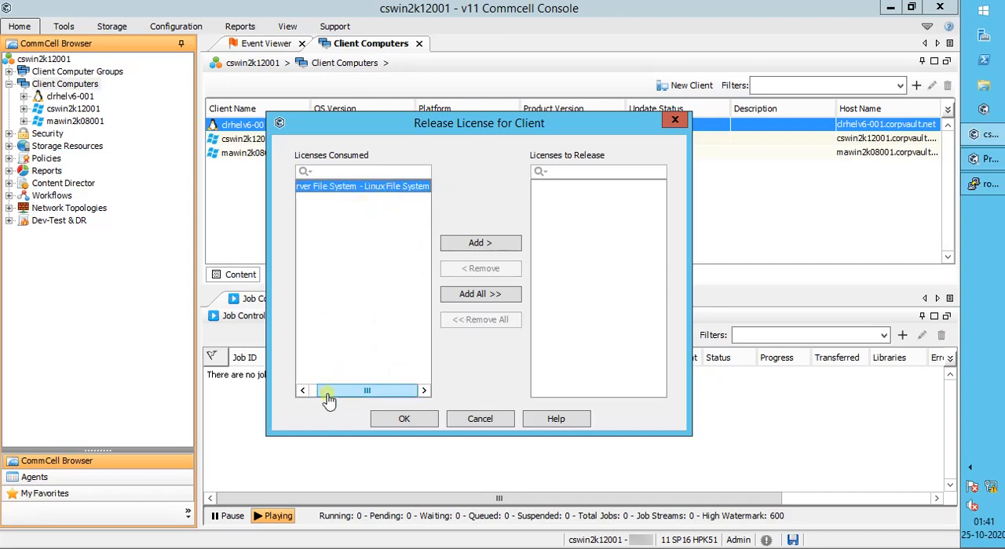
pyautogui.moveTo(332, 395); pyautogui.dragTo(309, 396)
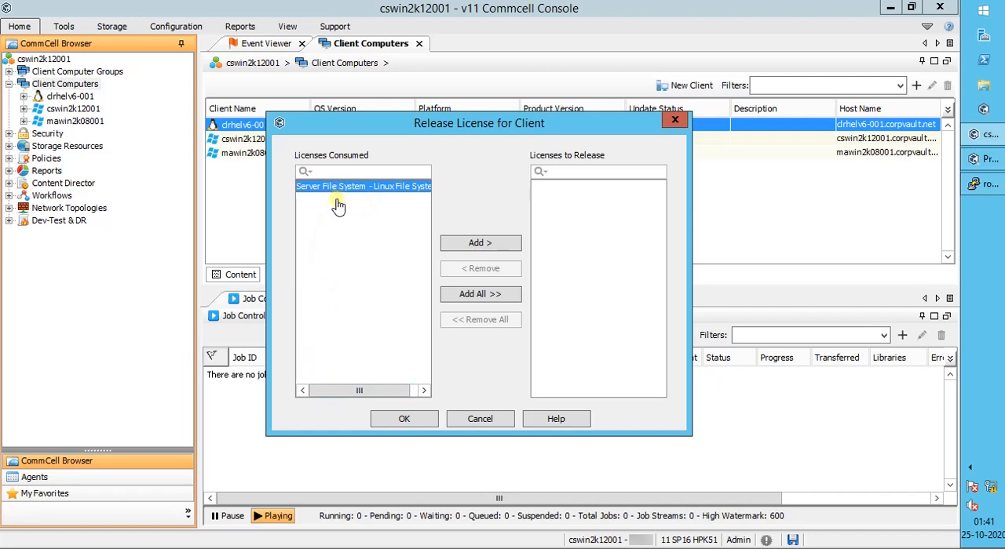
pyautogui.click(477, 421)
# Step: Release the MediaAgent license of clrhelv6-001 from the MediaAgents list under Storage Resources, and confirm the release
pyautogui.click(8, 146)
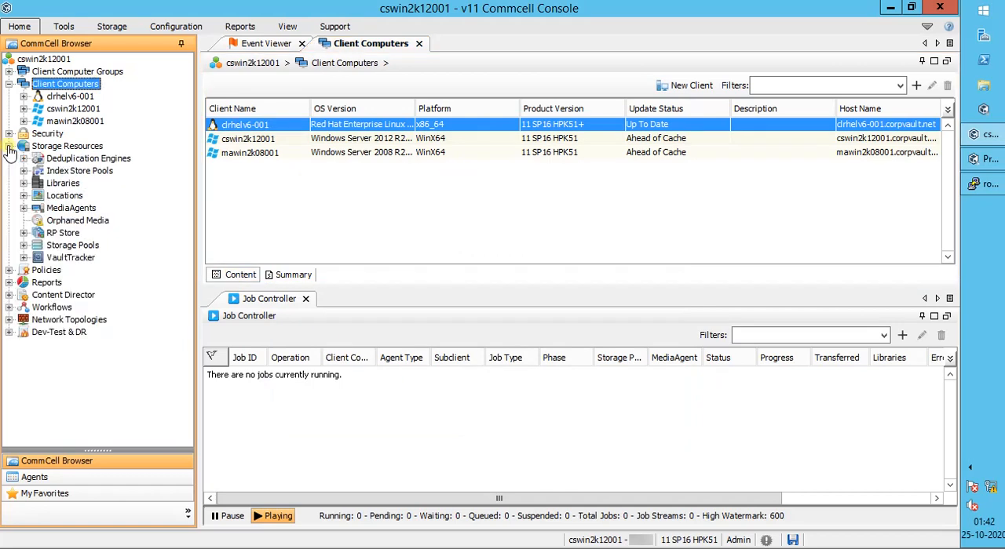
pyautogui.click(63, 210)
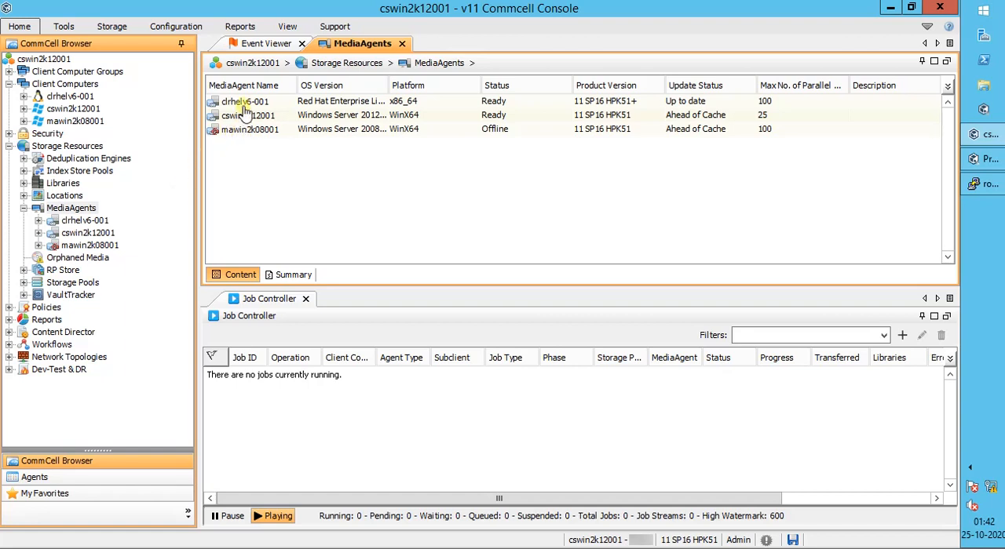
pyautogui.click(247, 104)
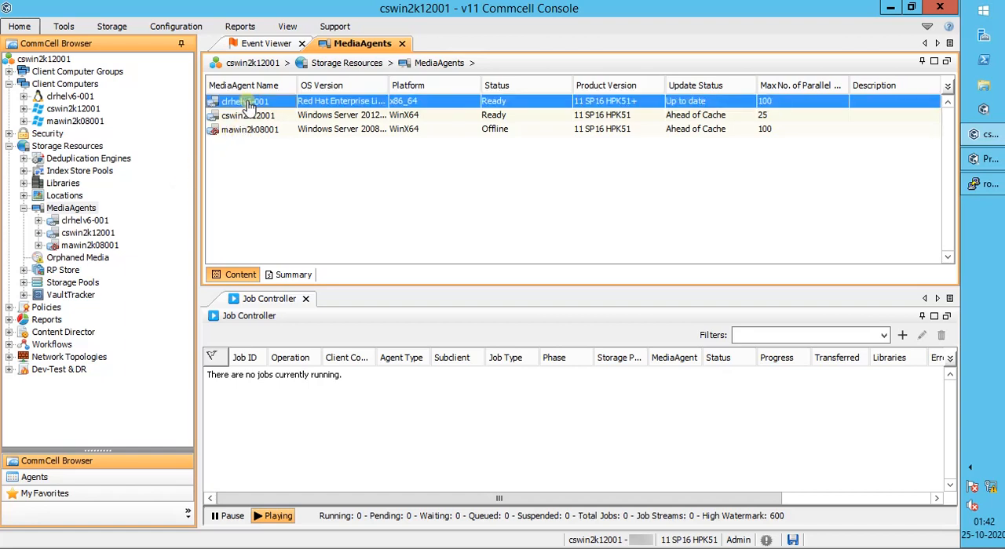
pyautogui.rightClick(248, 105)
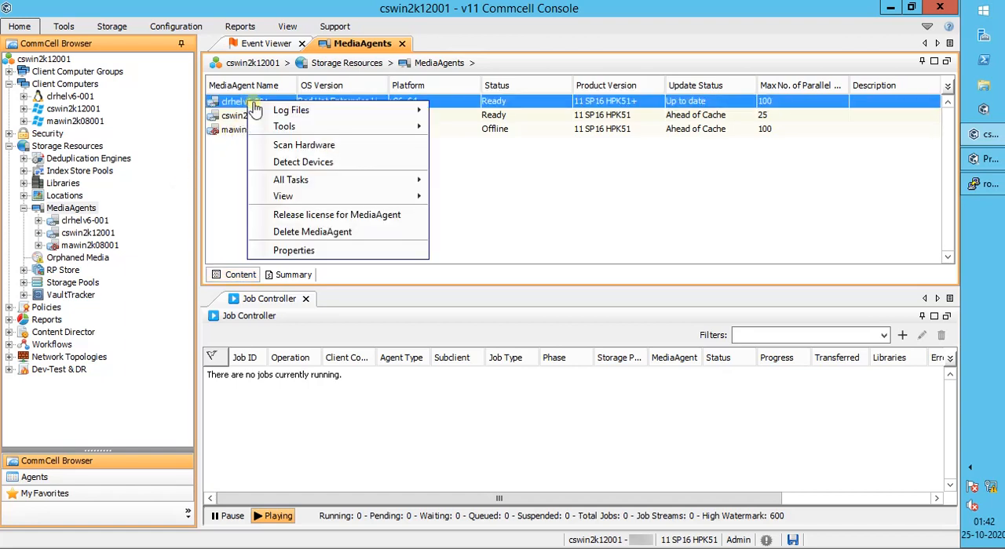
pyautogui.click(328, 218)
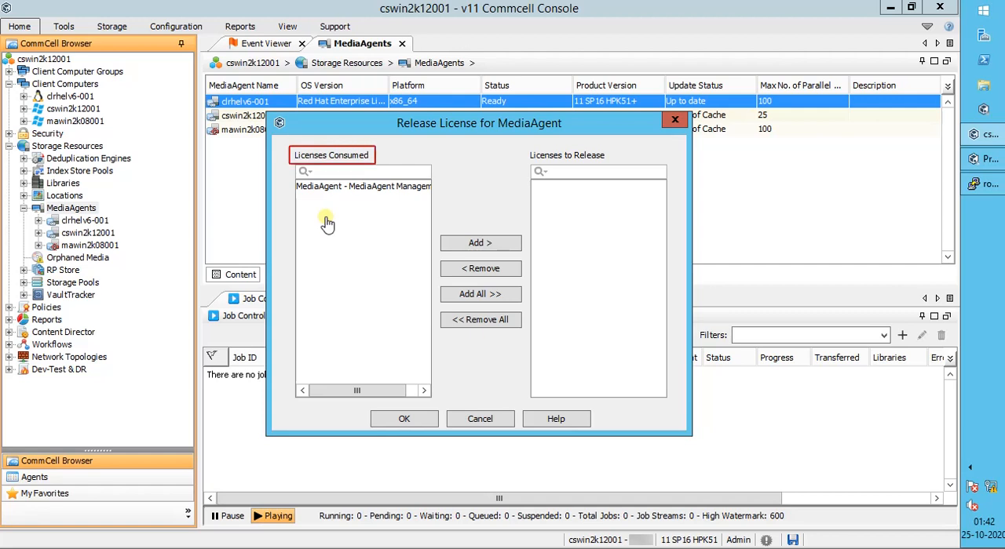
pyautogui.click(479, 295)
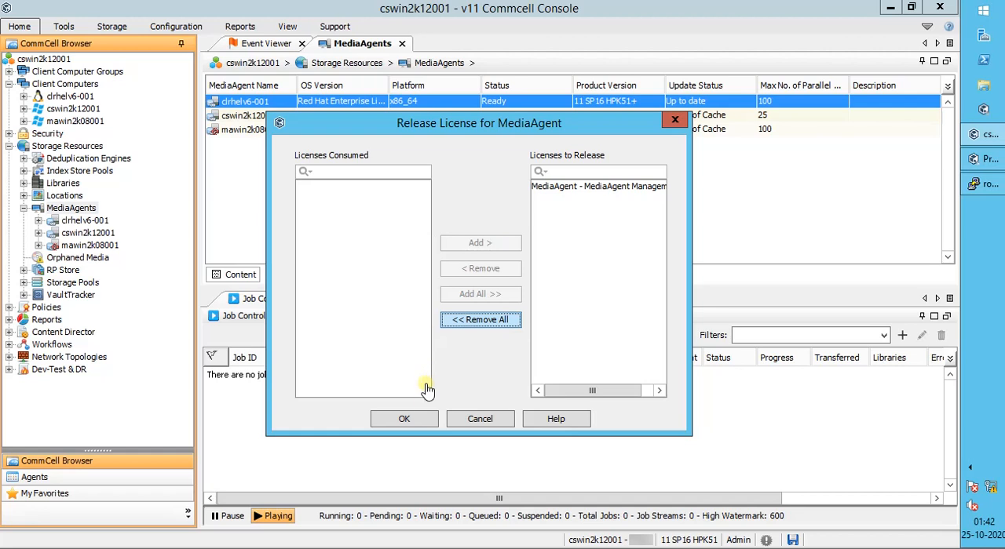
pyautogui.click(419, 421)
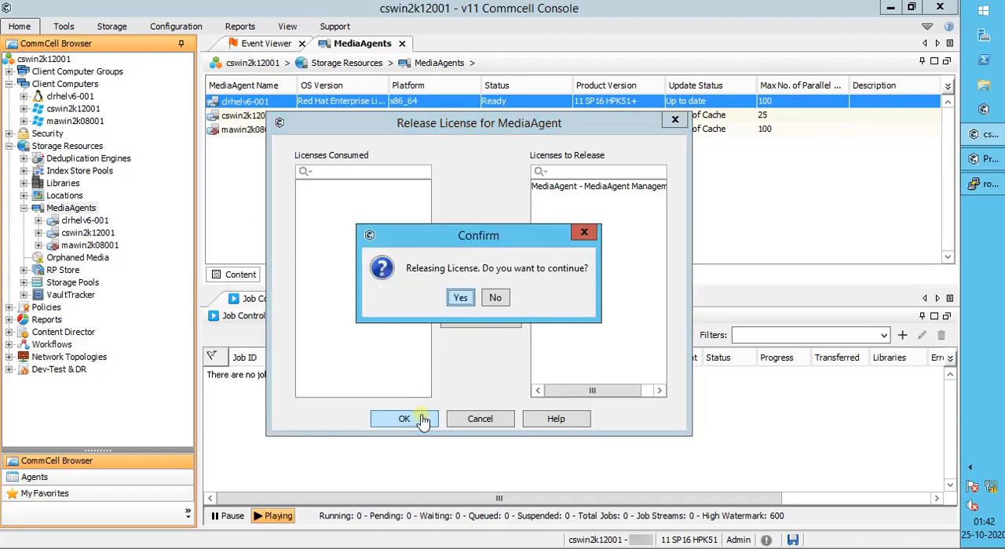
pyautogui.click(461, 303)
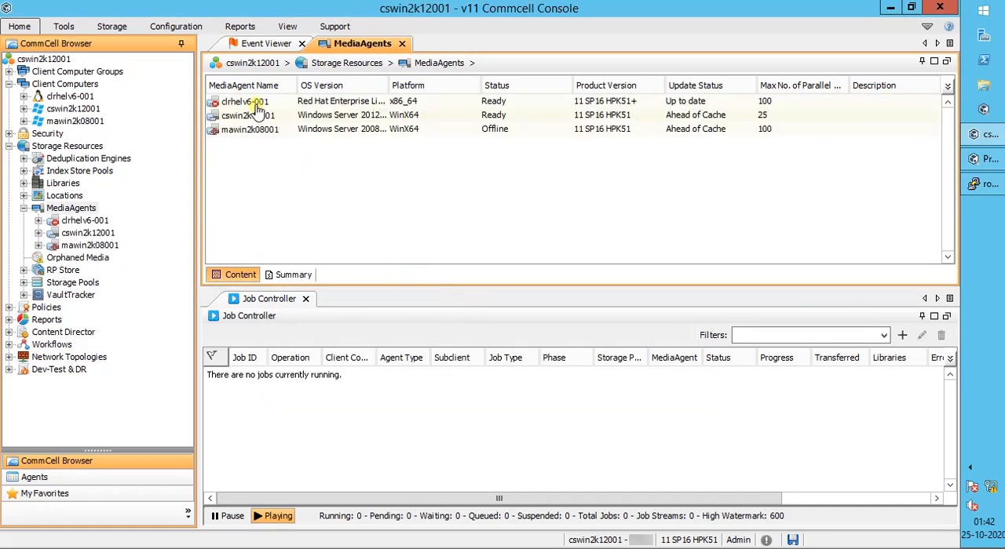
# Step: Delete the clrhelv6-001 MediaAgent from the MediaAgents list and confirm the license release and deletion
pyautogui.click(259, 103)
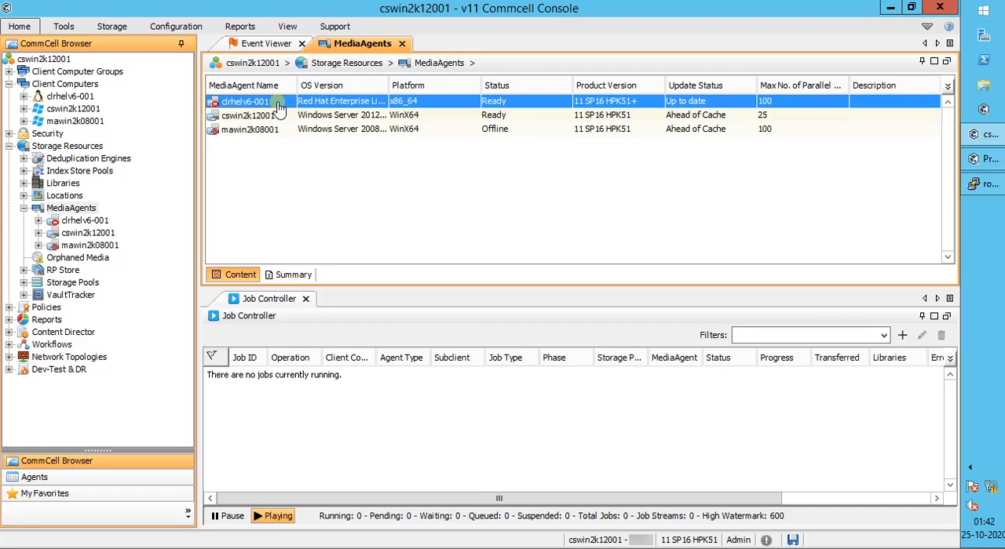
pyautogui.rightClick(279, 107)
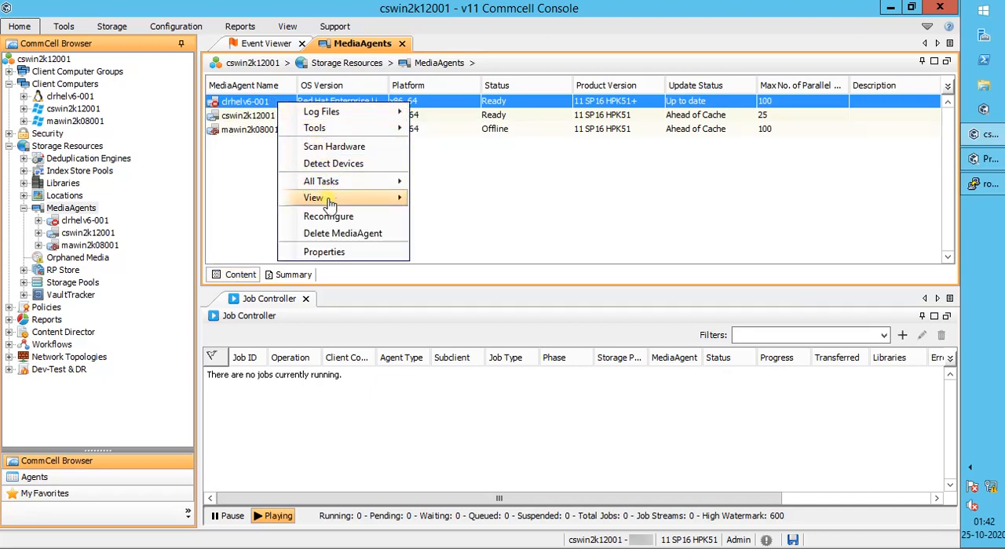
pyautogui.click(333, 237)
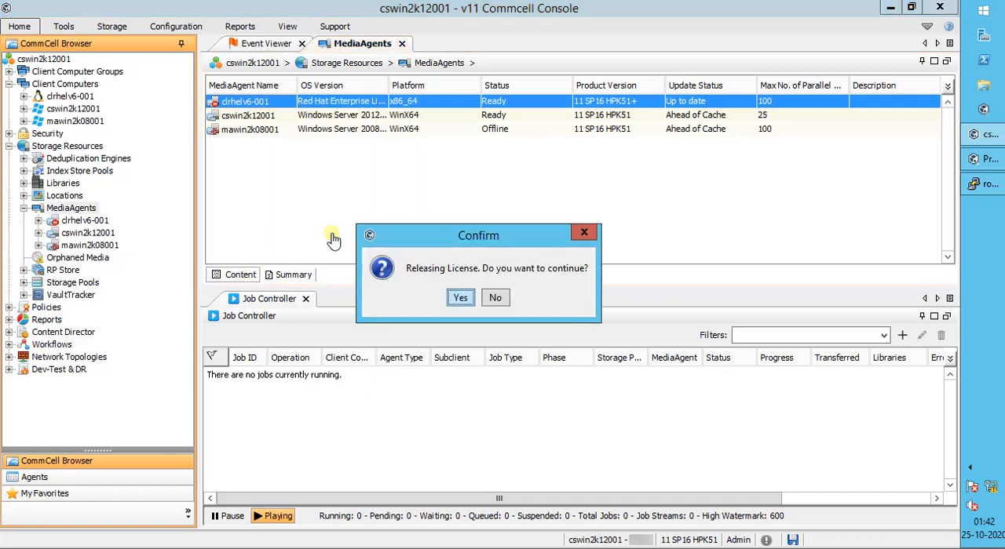
pyautogui.click(459, 302)
pyautogui.click(460, 299)
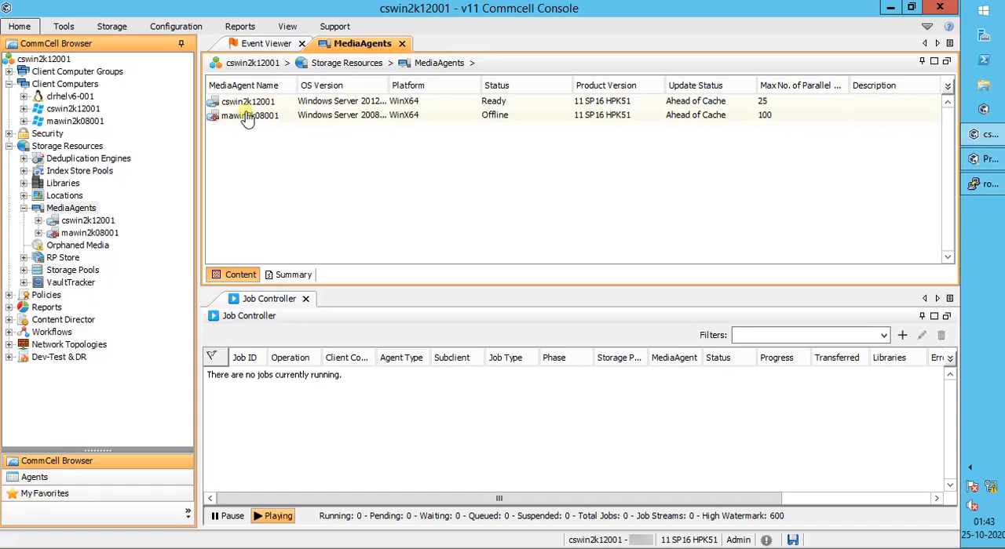
# Step: Release the Server File System license of client clrhelv6-001 among the client computers, and confirm the release
pyautogui.click(71, 84)
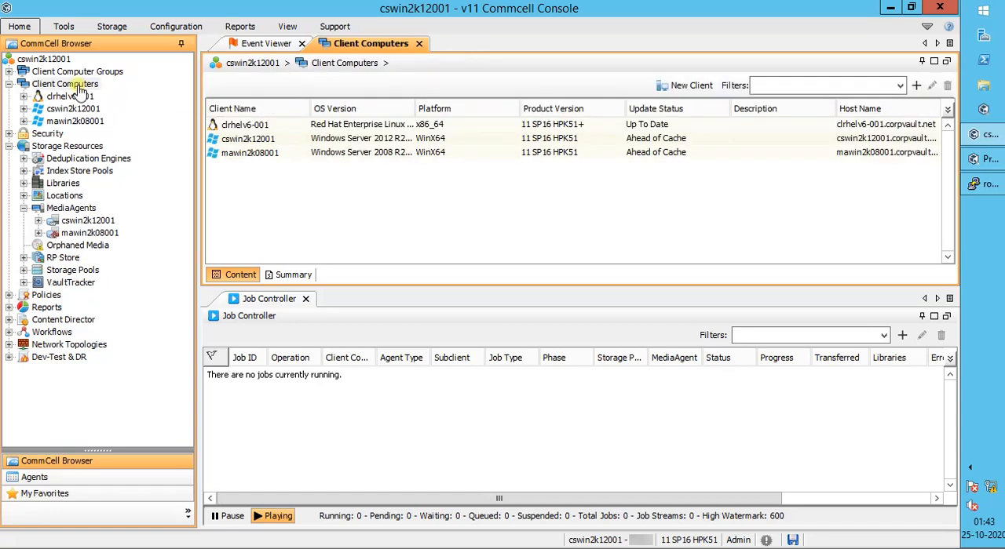
pyautogui.rightClick(279, 127)
pyautogui.moveTo(313, 138)
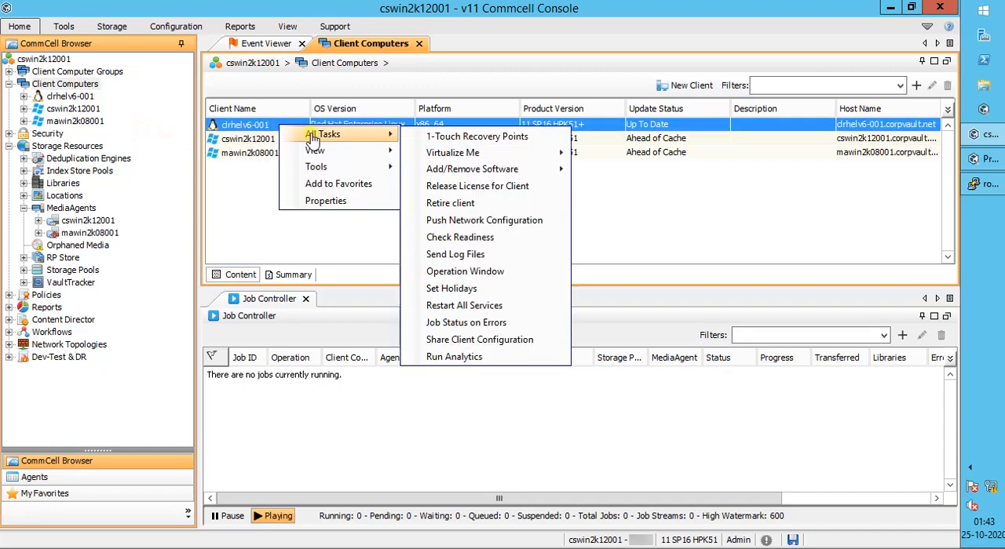
pyautogui.click(438, 189)
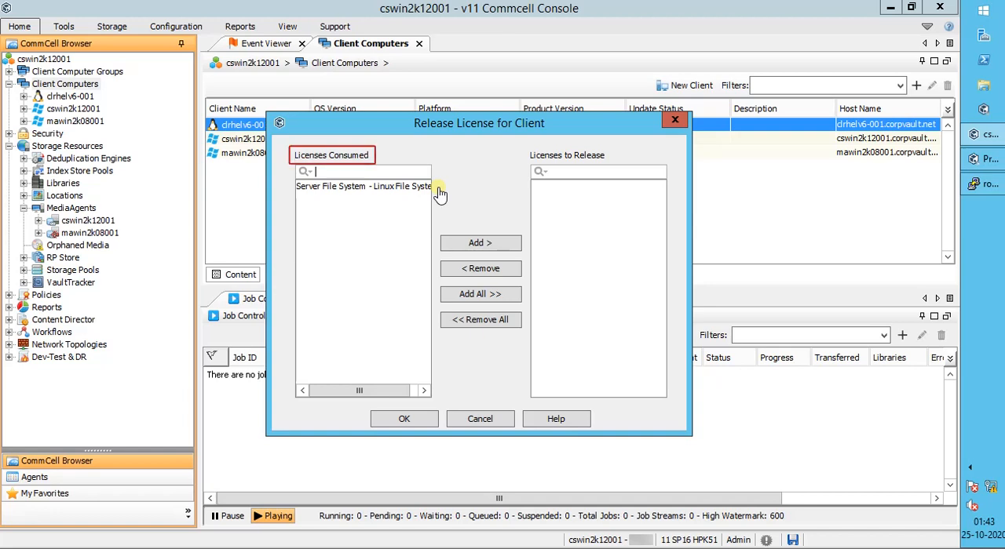
pyautogui.click(473, 299)
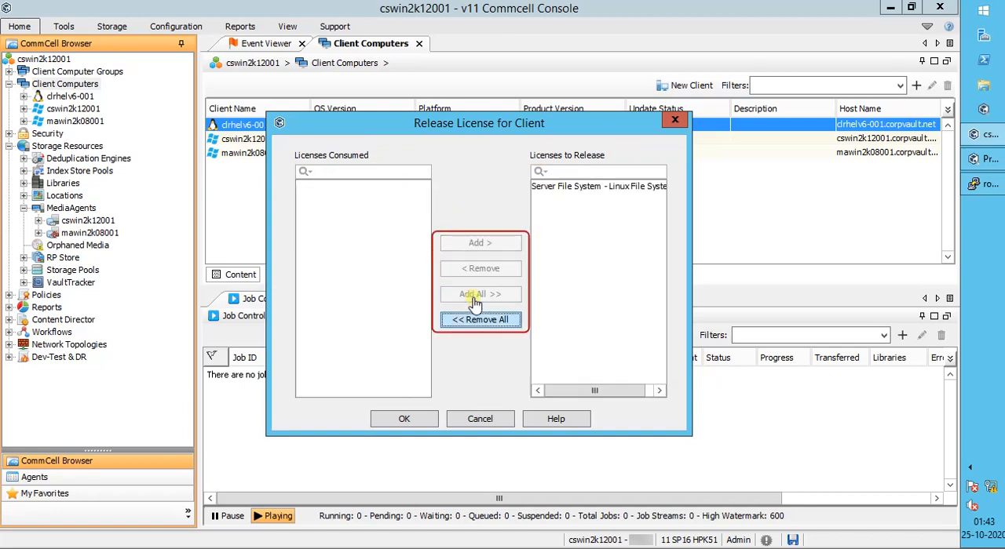
pyautogui.click(409, 421)
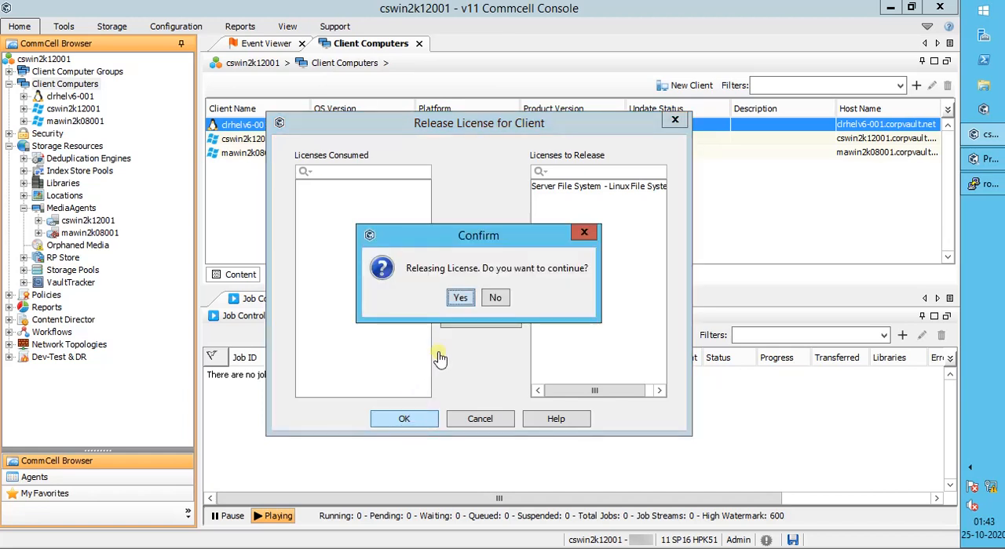
pyautogui.click(463, 298)
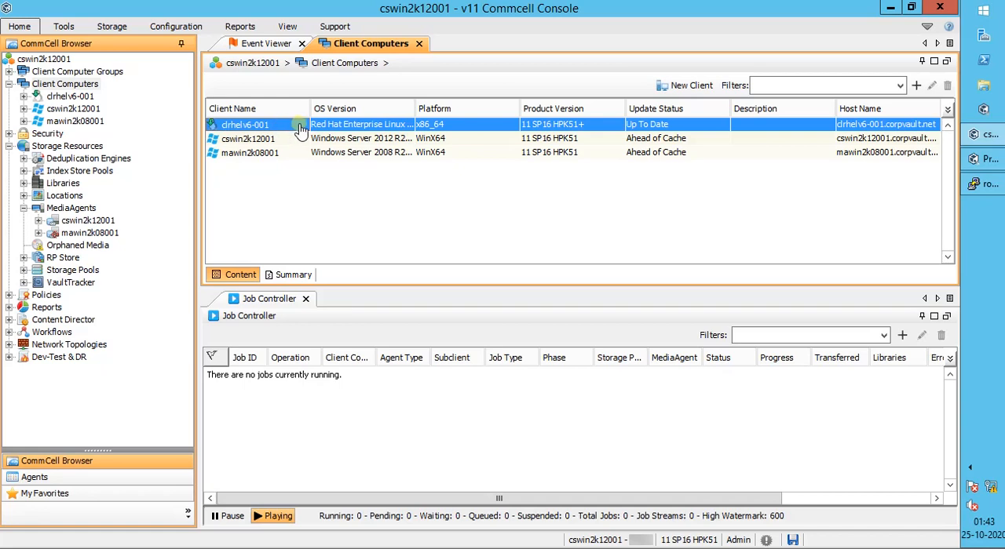
# Step: Switch to the clrhelv6-001 terminal session, change into /appl/commvault/commvault, and list its contents with "ls -altr"
pyautogui.click(978, 195)
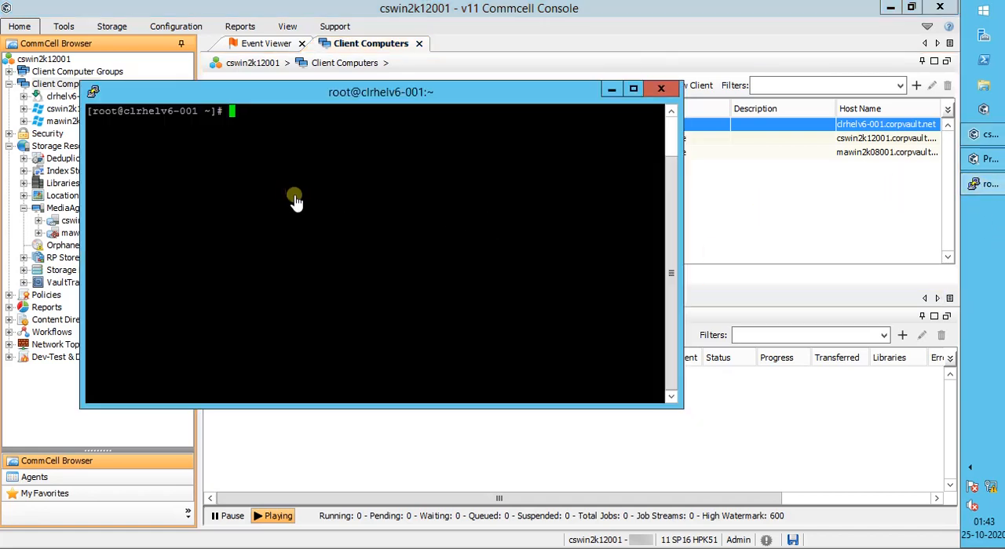
pyautogui.write('cd /appl/commvault')
pyautogui.press('Return')
pyautogui.write('ls')
pyautogui.press('Return')
pyautogui.write('cd')
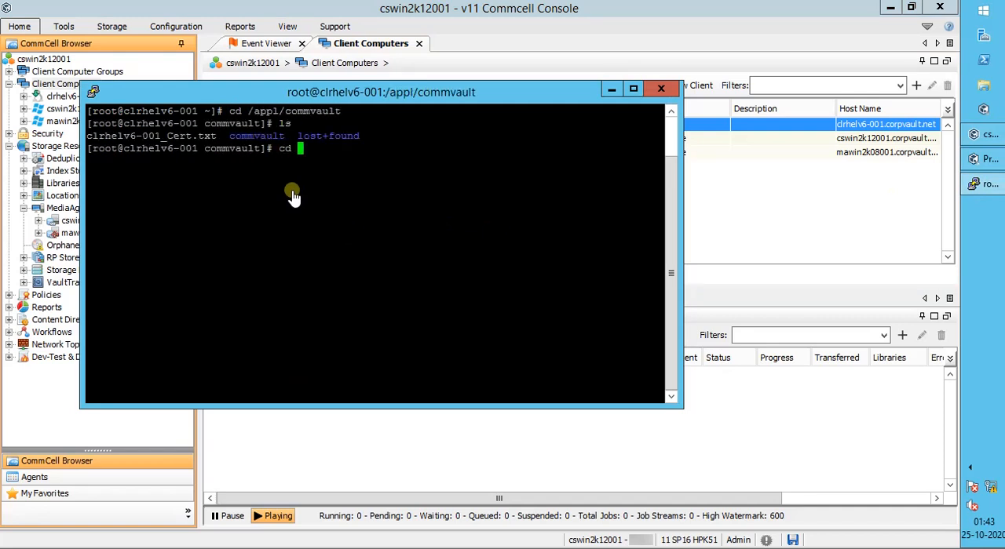
pyautogui.write(' commvault/')
pyautogui.press('Return')
pyautogui.write('ls -altr')
pyautogui.press('Return')
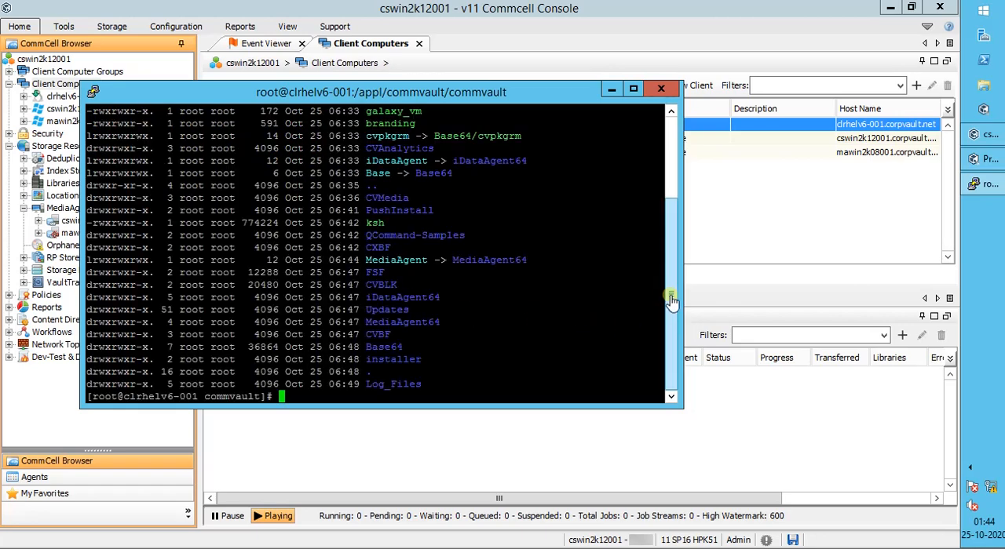
# Step: Run "./cvpkgrm" from the installation folder and continue past the uninstaller's welcome page
pyautogui.moveTo(666, 293); pyautogui.dragTo(666, 265)
pyautogui.doubleClick(392, 189)
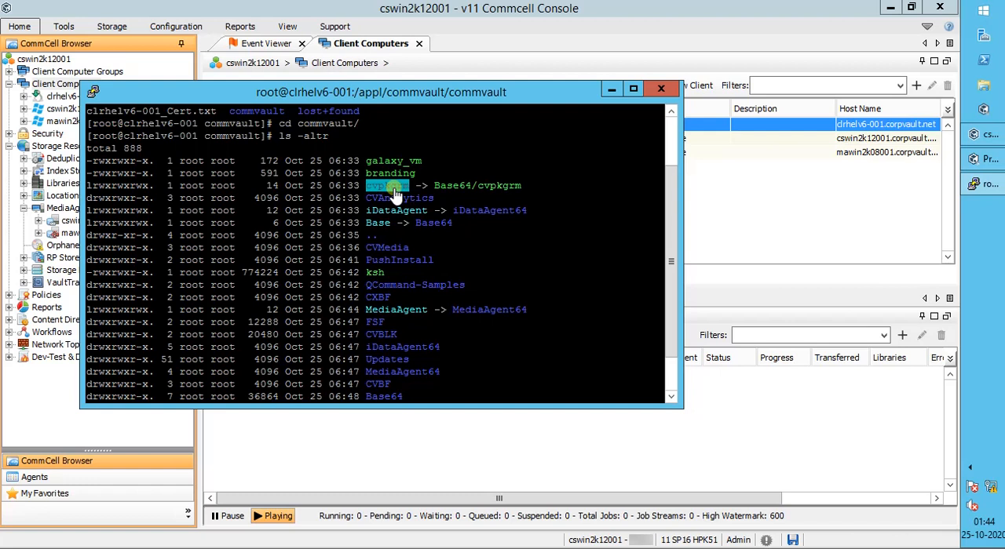
pyautogui.write('./')
pyautogui.rightClick(393, 192)
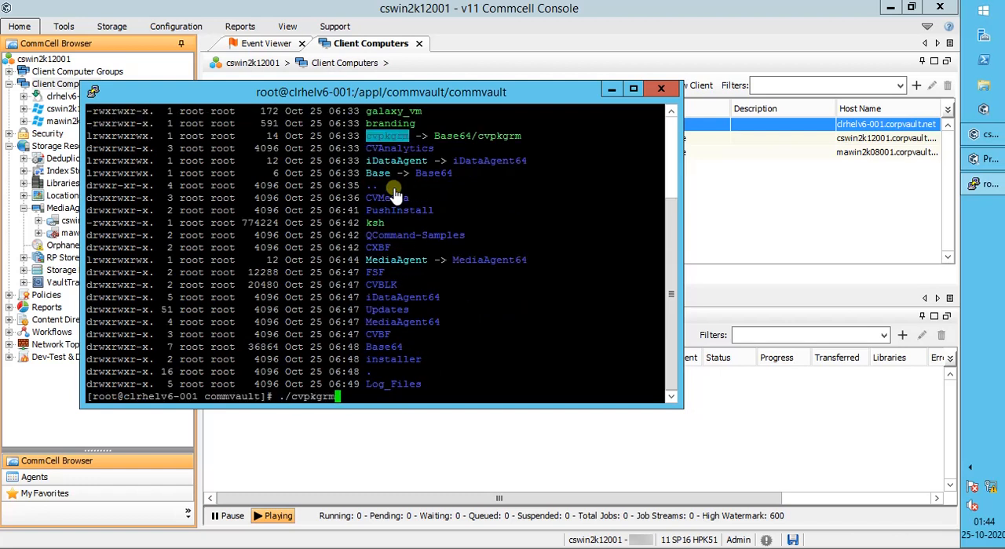
pyautogui.press('Return')
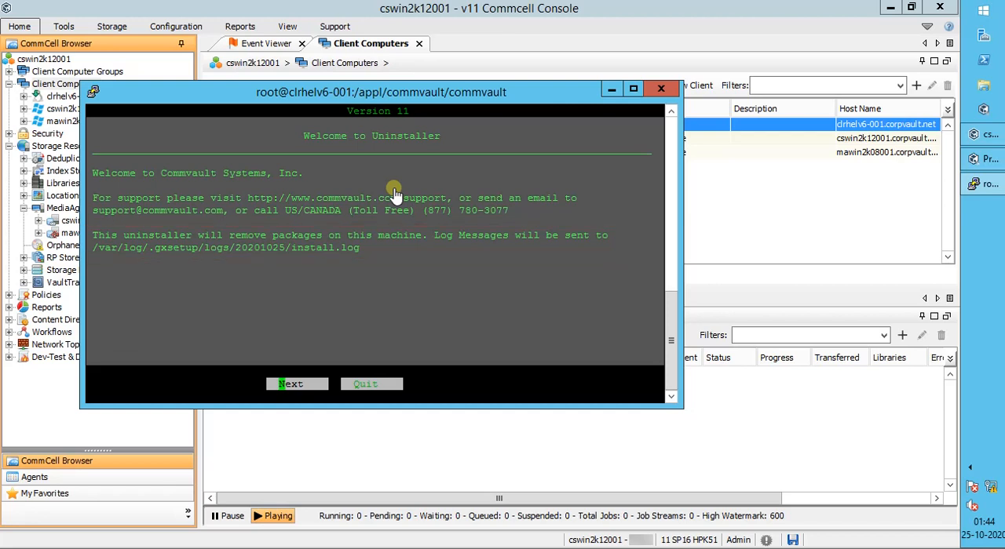
pyautogui.press('Return')
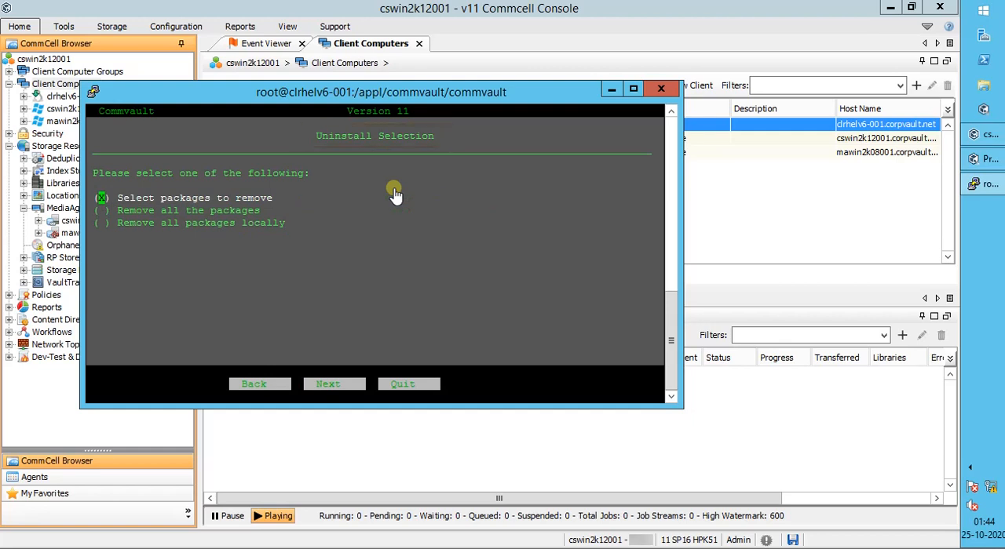
# Step: Try selecting the File System, MediaAgent and File System Core packages individually for removal, and return to the uninstall selection
pyautogui.press('Tab')
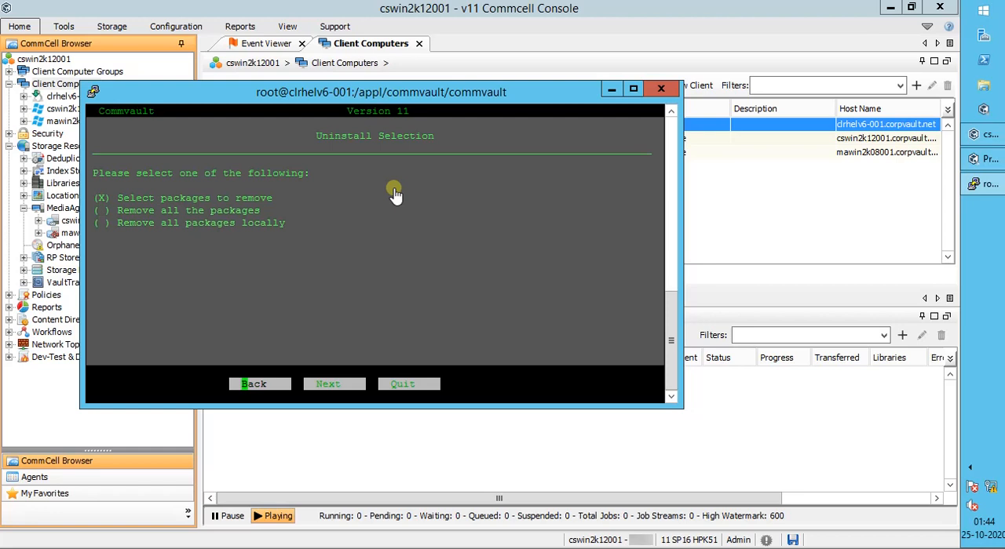
pyautogui.press('Tab')
pyautogui.press('Return')
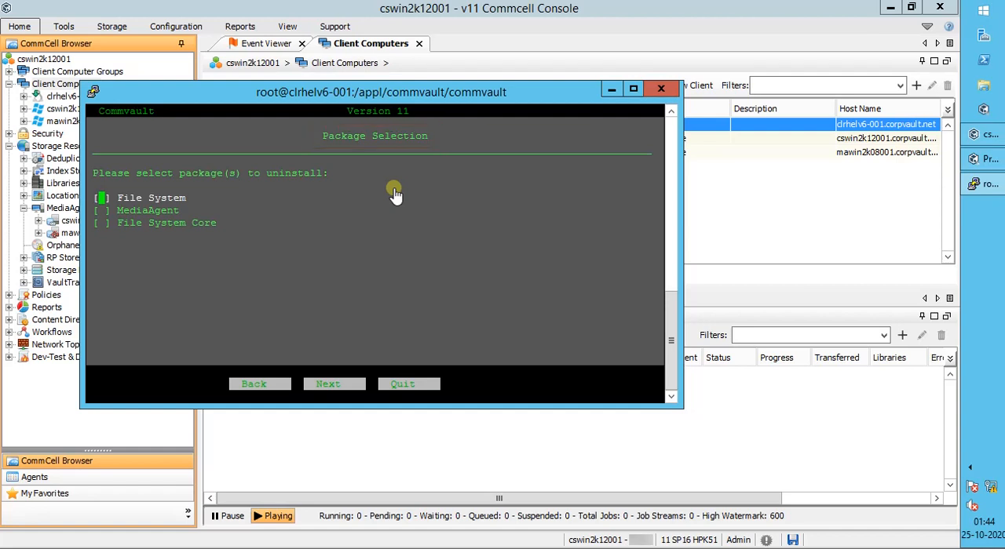
pyautogui.press('space')
pyautogui.press('Down')
pyautogui.press('space')
pyautogui.press('Down')
pyautogui.press('space')
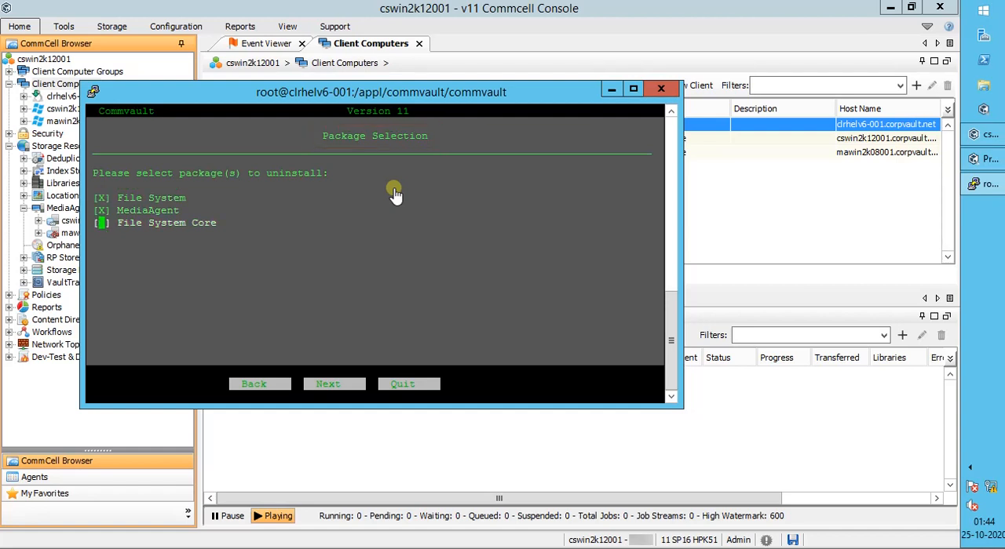
pyautogui.press('Tab')
pyautogui.press('Return')
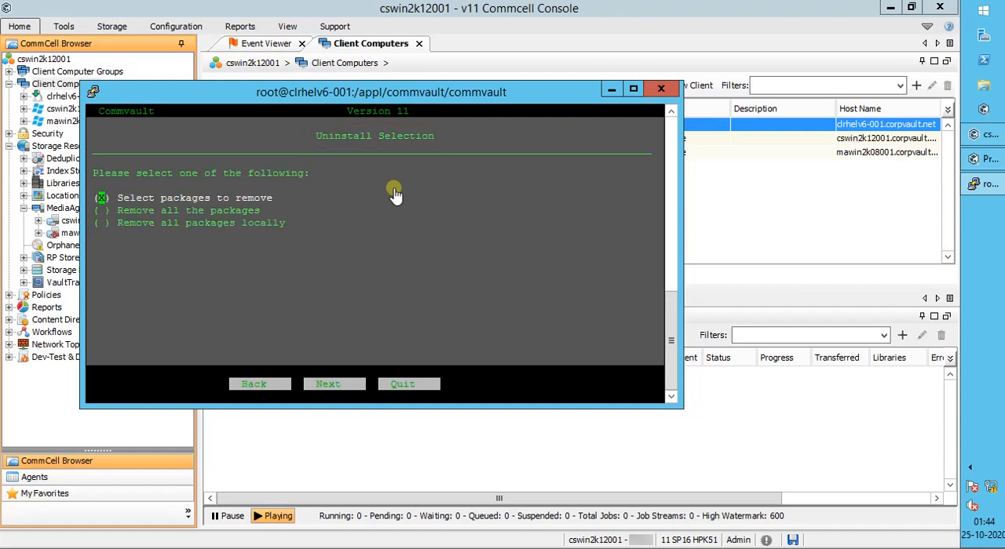
# Step: Choose to remove all the packages, accept the uninstallation summary for Instance001, and run the uninstallation
pyautogui.press('Down')
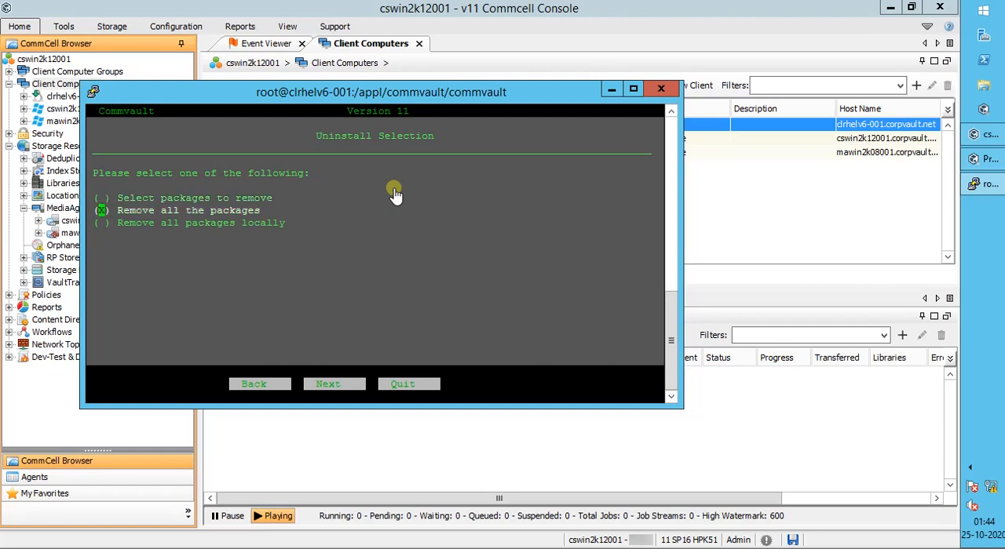
pyautogui.press('Down')
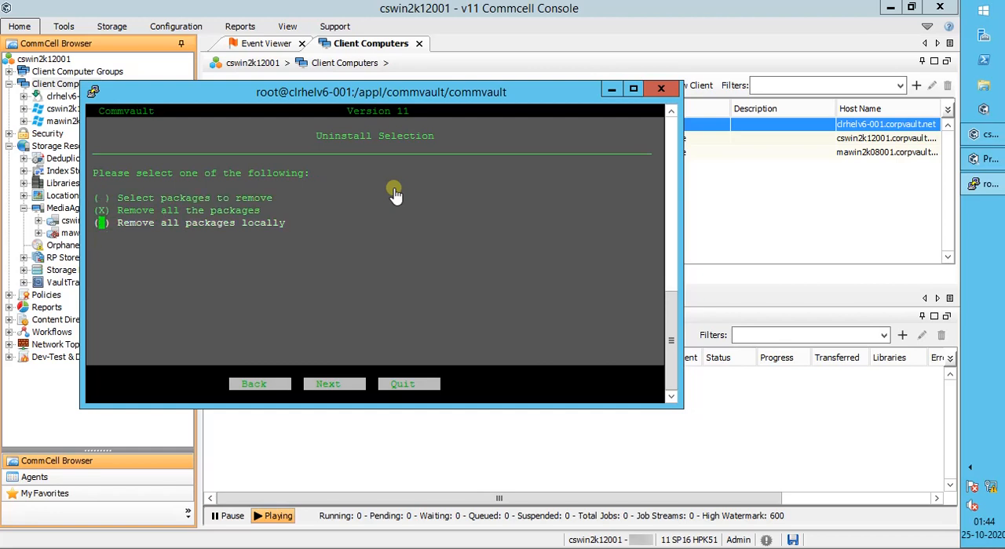
pyautogui.press('Tab')
pyautogui.press('Return')
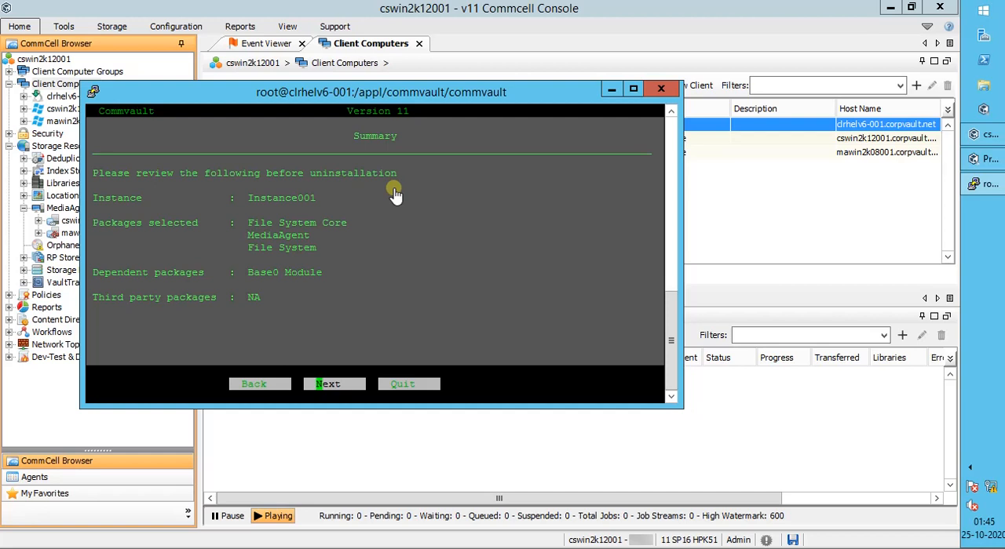
pyautogui.press('Return')
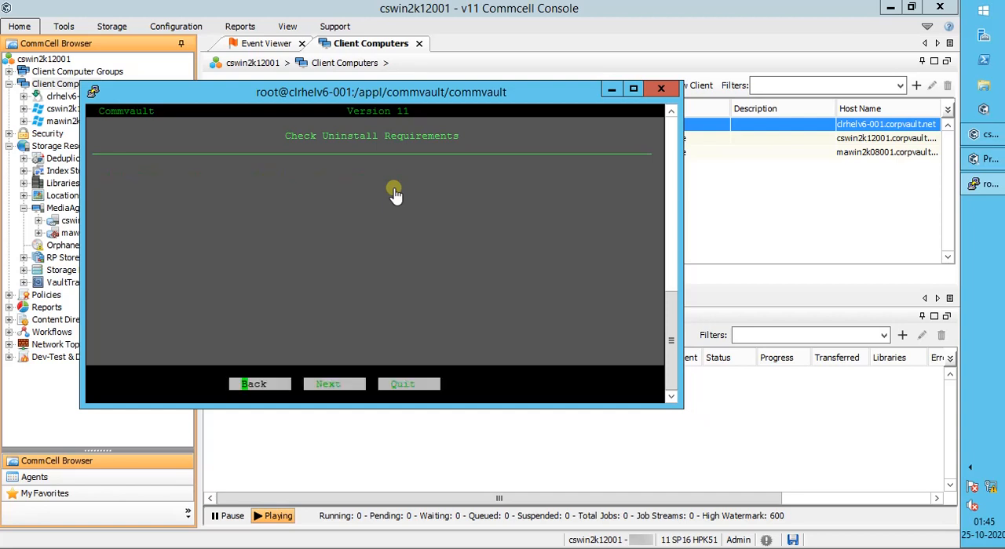
pyautogui.press('Return')
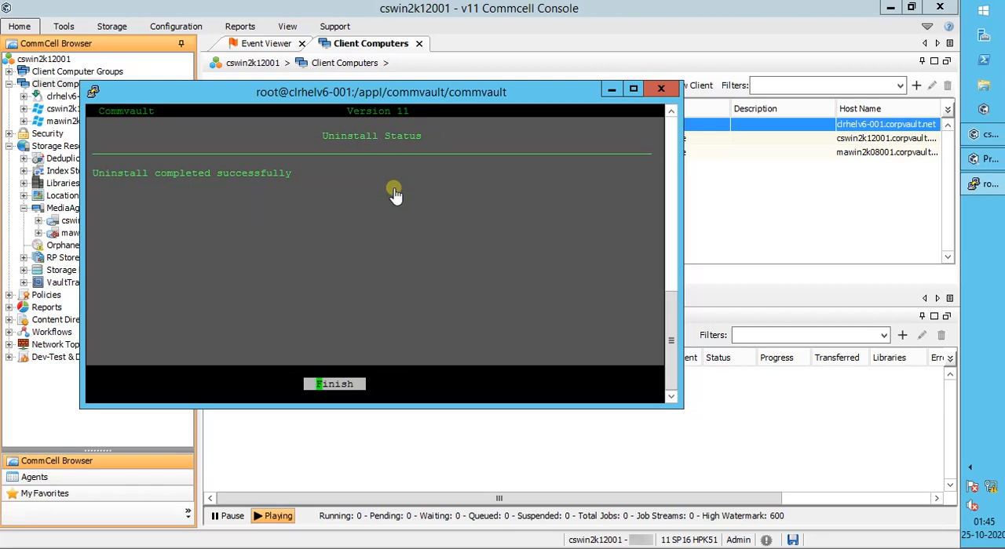
# Step: Finish the uninstaller and check the installation folder's contents with "ls -altr"
pyautogui.press('Return')
pyautogui.write('ls -altr')
pyautogui.press('Return')
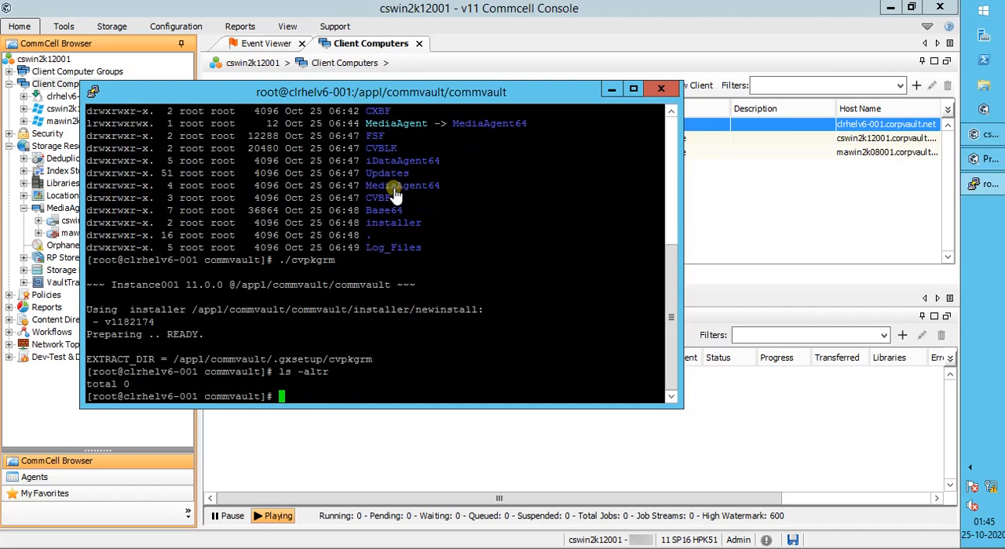
# Step: Move up to the parent folder /appl/commvault and check the current path with "pwd"
pyautogui.write('cd ..')
pyautogui.press('Return')
pyautogui.write('pwd')
pyautogui.press('Return')
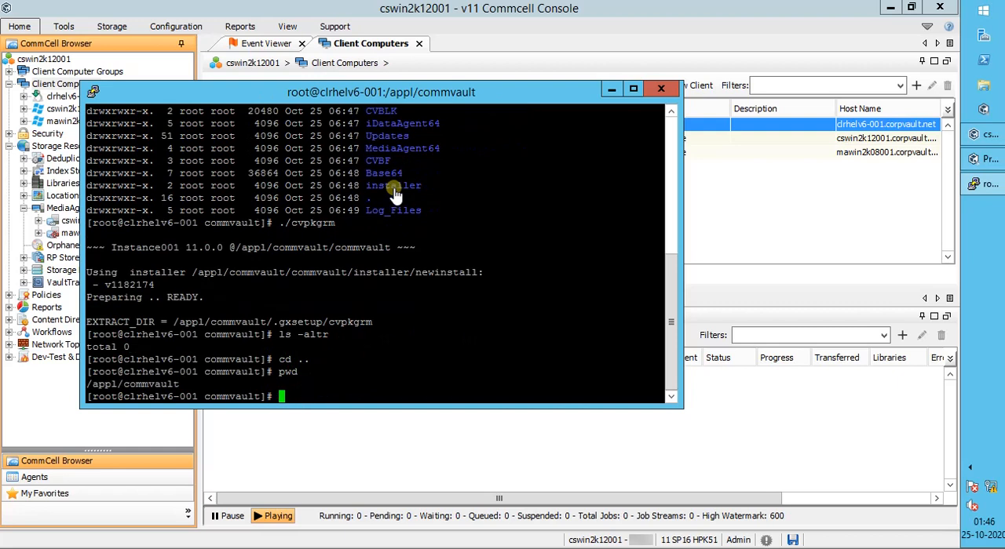
# Step: Check for remaining Commvault services by running "simpana status" and "commvault status"
pyautogui.write('simpana status')
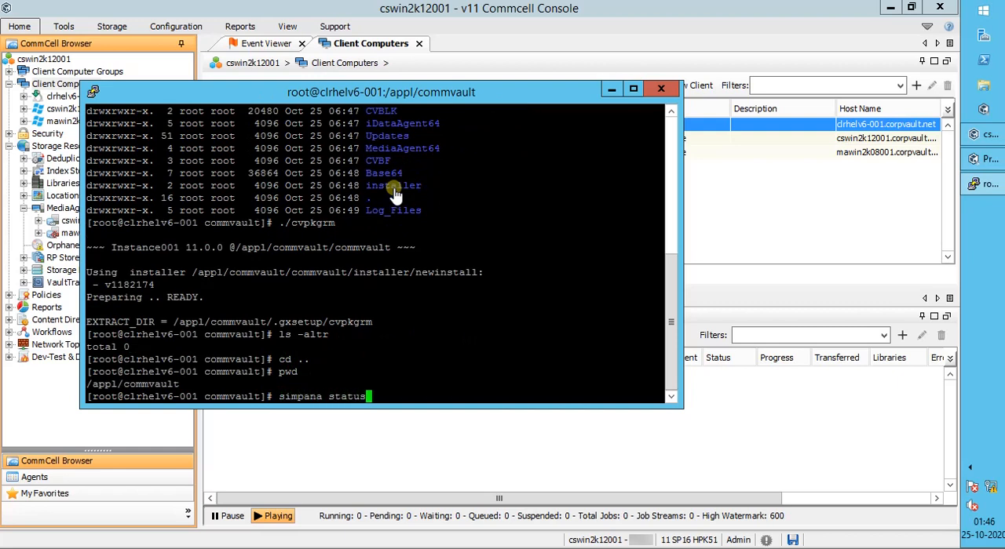
pyautogui.press('Return')
pyautogui.write('commvault status')
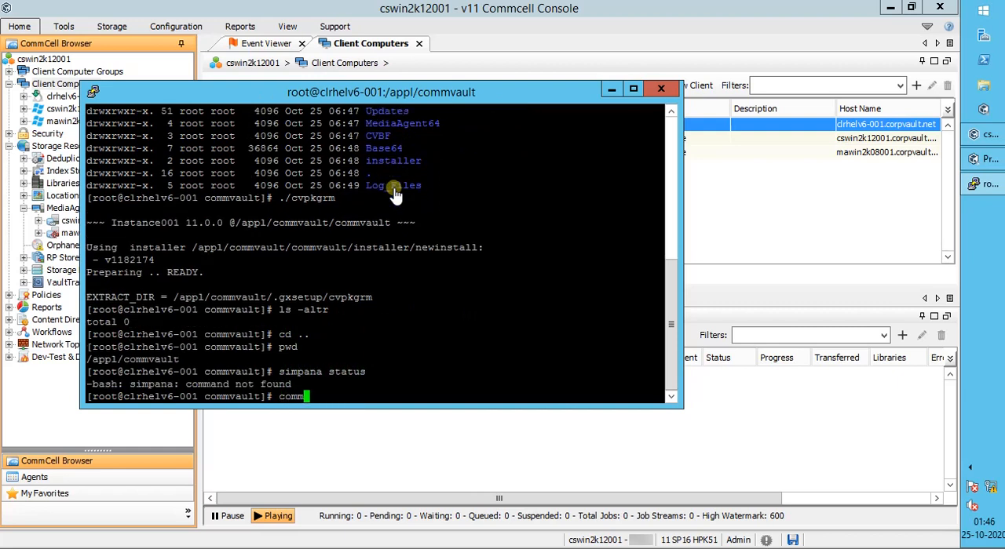
pyautogui.press('Return')
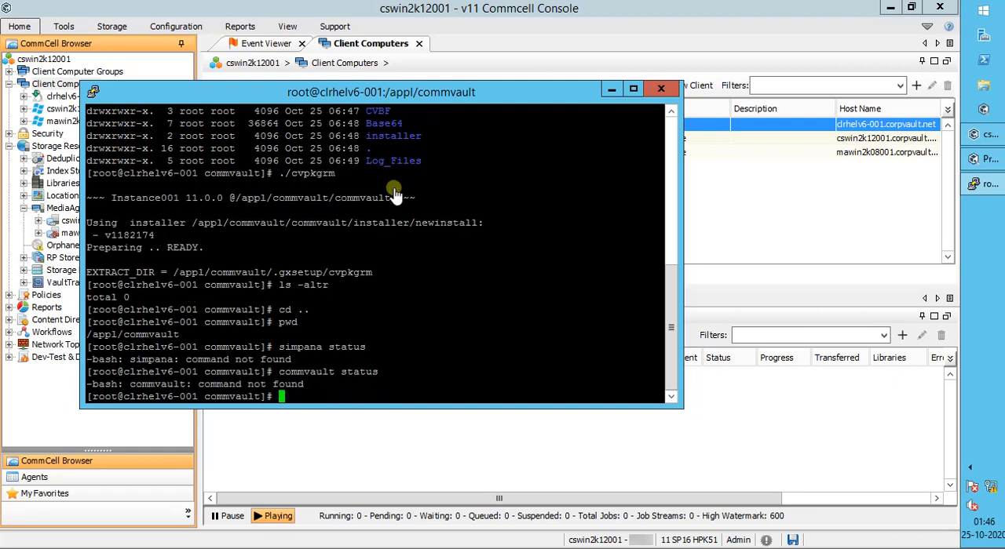
# Step: Switch to the CommCell Console and delete client clrhelv6-001, confirming with the text "erase and reuse media"
pyautogui.click(611, 89)
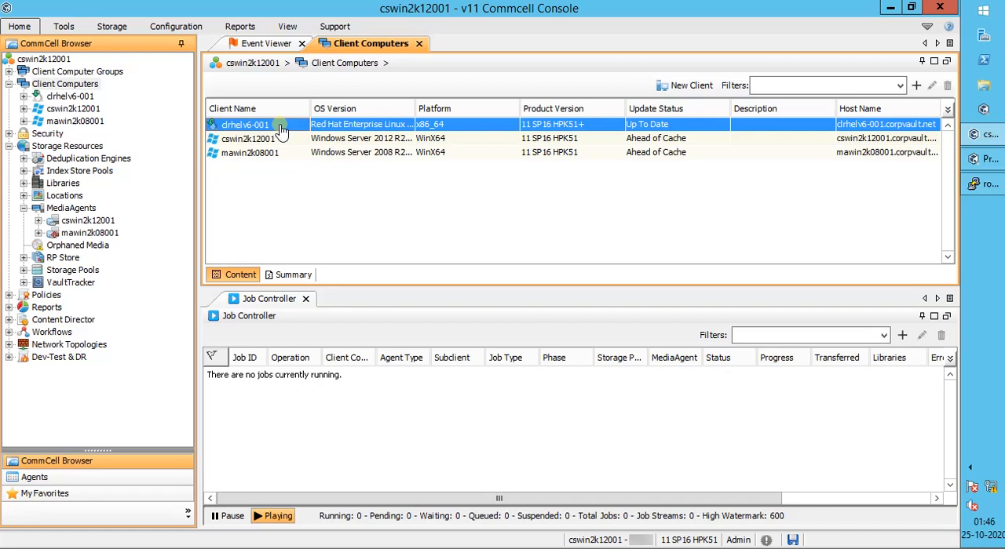
pyautogui.rightClick(281, 131)
pyautogui.moveTo(318, 135)
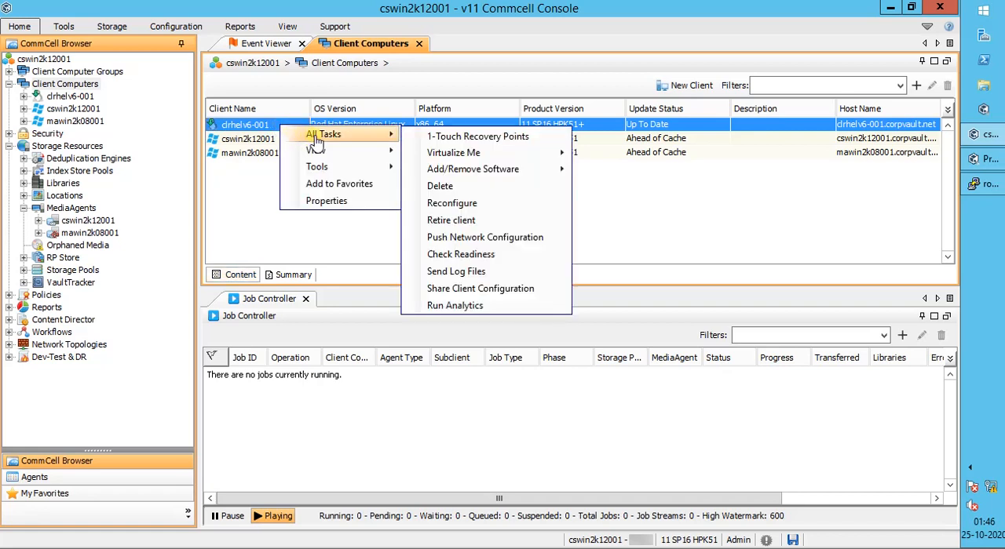
pyautogui.click(474, 189)
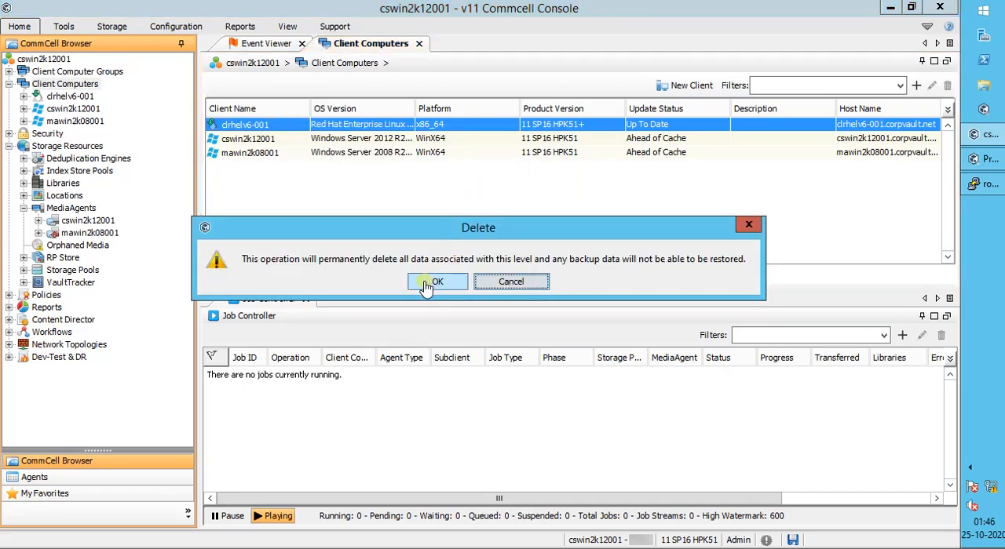
pyautogui.click(427, 287)
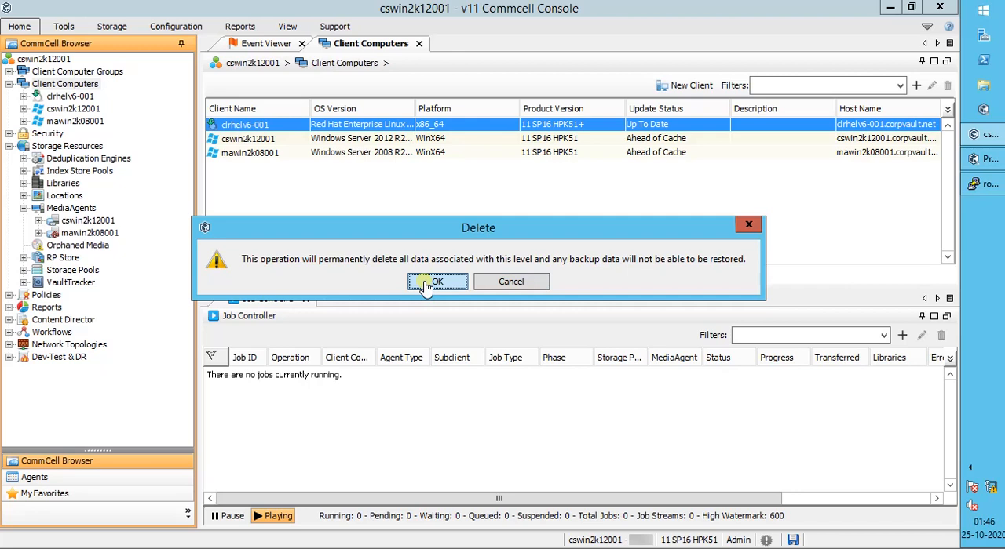
pyautogui.write('era')
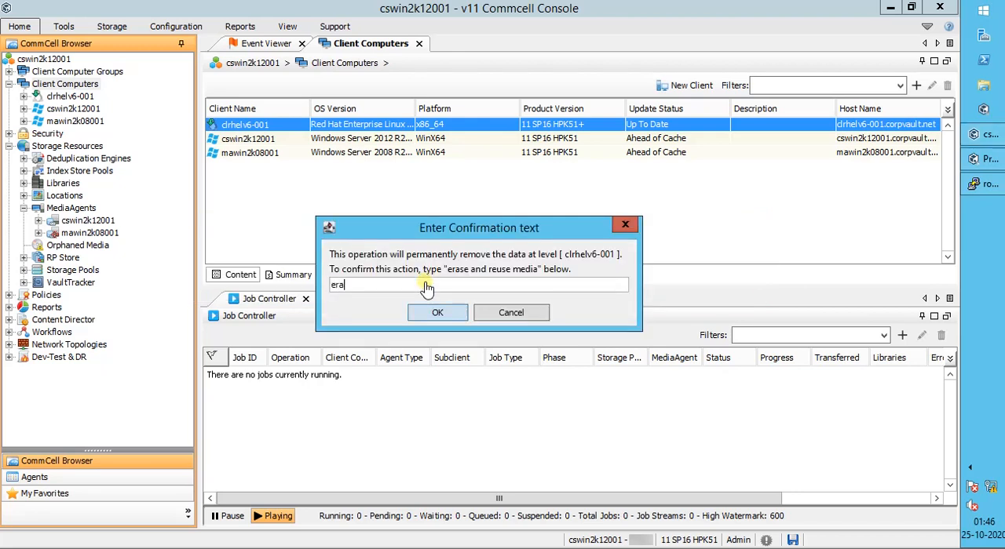
pyautogui.write('se and reuse media')
pyautogui.click(438, 313)
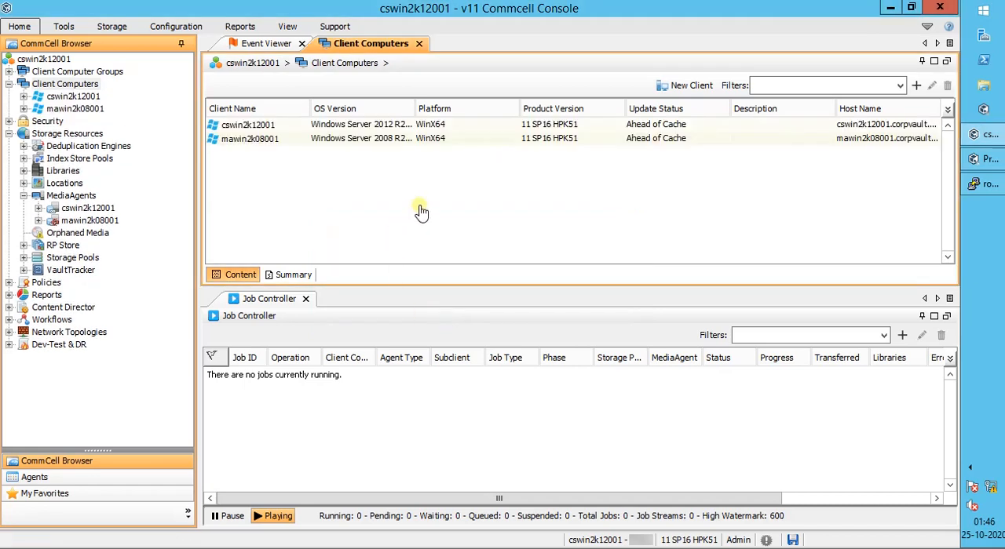
# Step: Return to the terminal, clear it, run the pasted share-mount command containing the account's user name and password, and clear the screen again
pyautogui.click(287, 128)
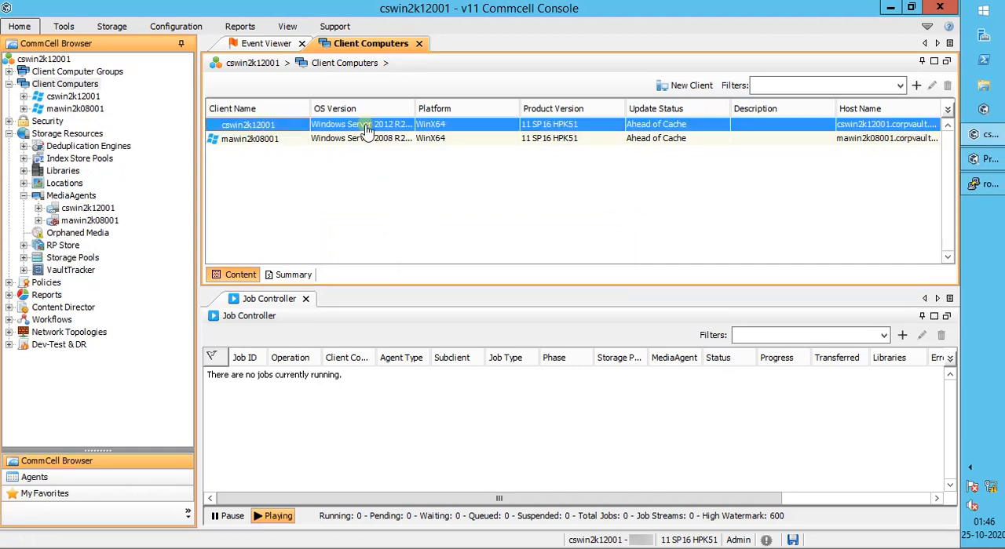
pyautogui.click(984, 184)
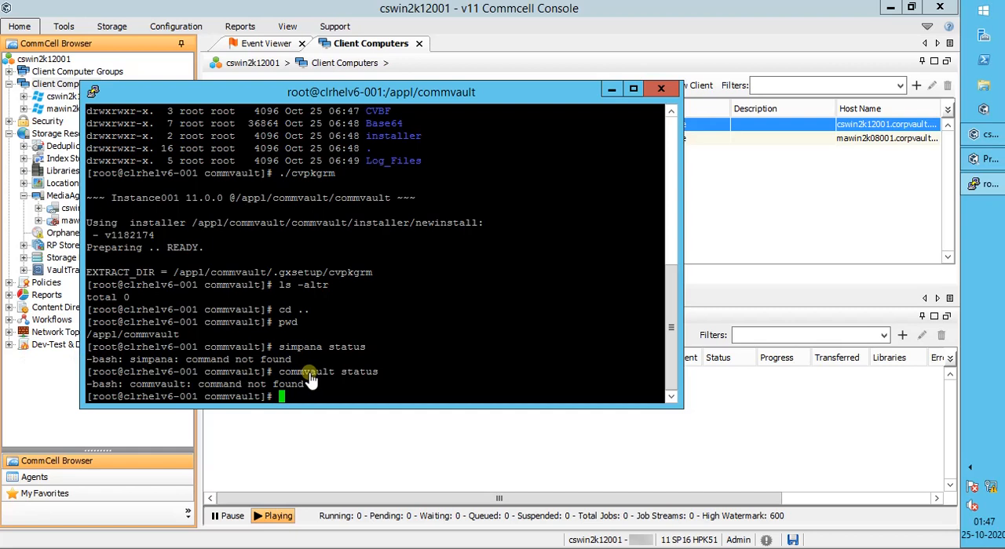
pyautogui.write('clear')
pyautogui.press('Return')
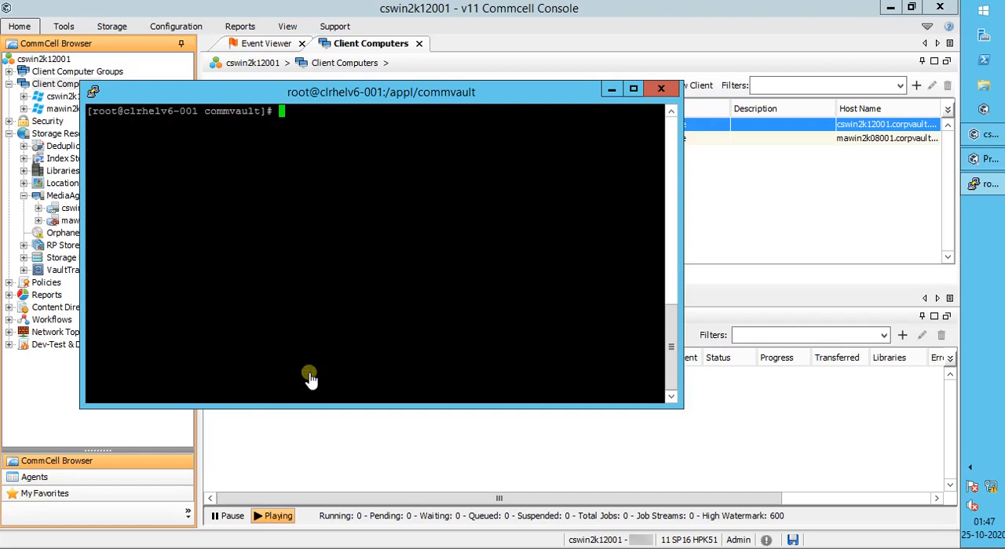
pyautogui.rightClick(330, 334)
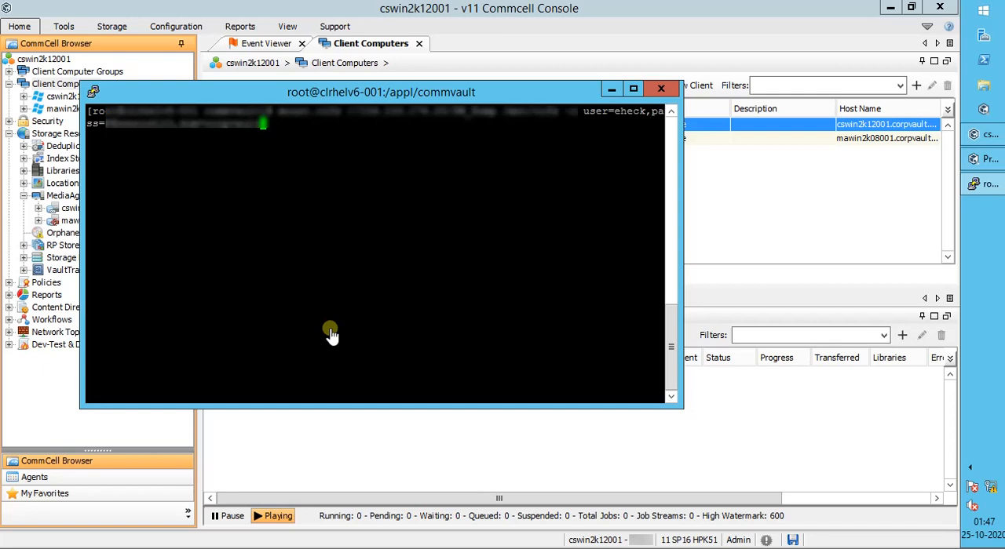
pyautogui.press('Return')
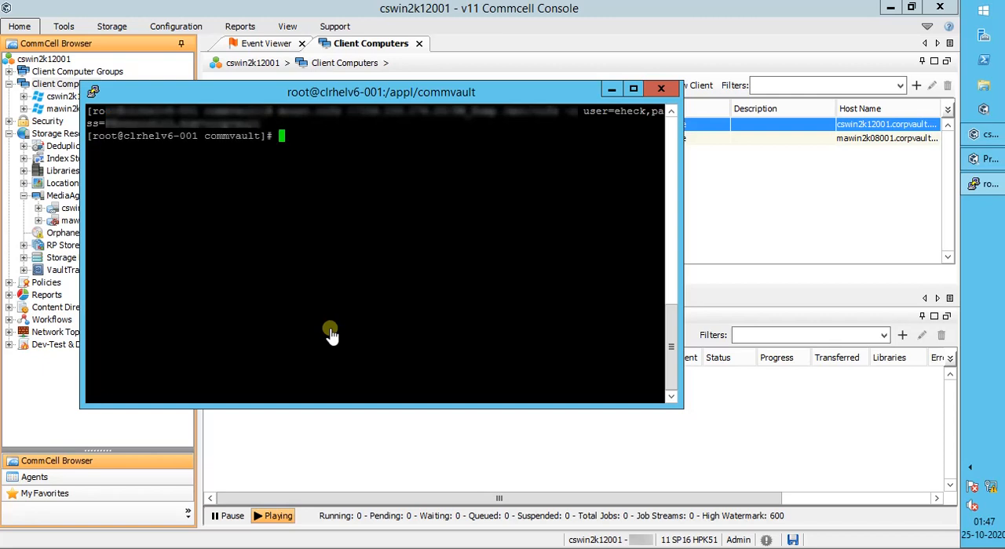
pyautogui.write('clear')
pyautogui.press('Return')
# Step: Change to /mnt and into its cifs folder, listing the contents of each with "ls"
pyautogui.write('cd mnt')
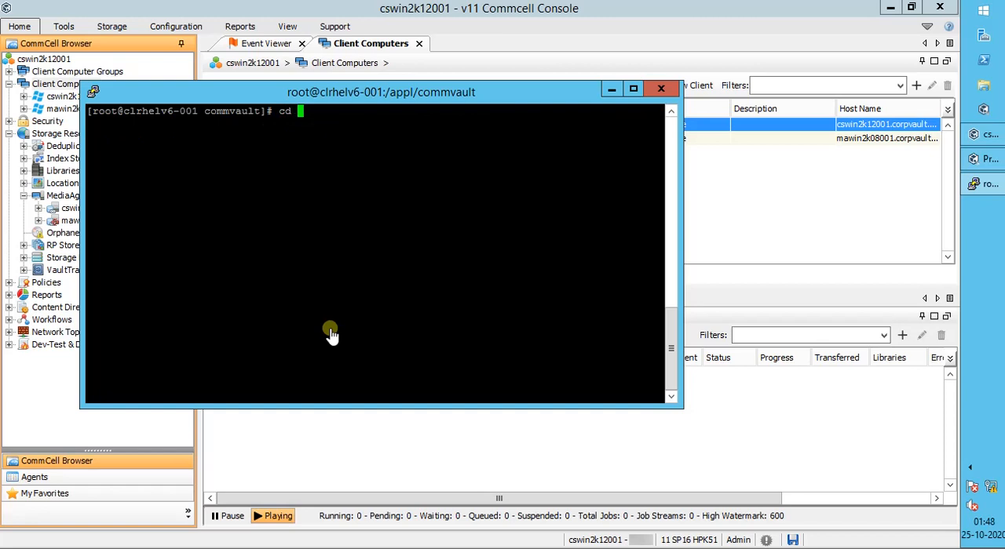
pyautogui.press('Return')
pyautogui.write('cd /mnt')
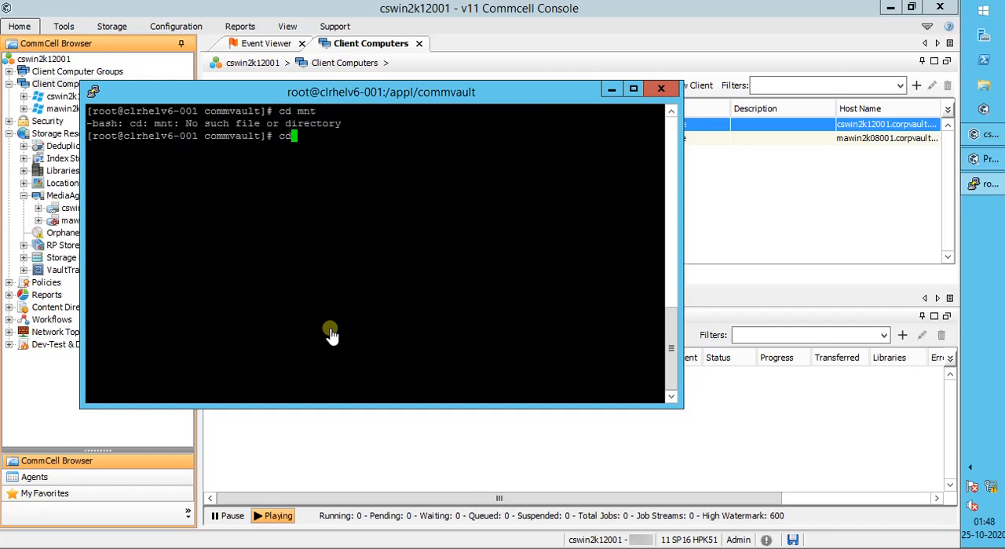
pyautogui.press('Return')
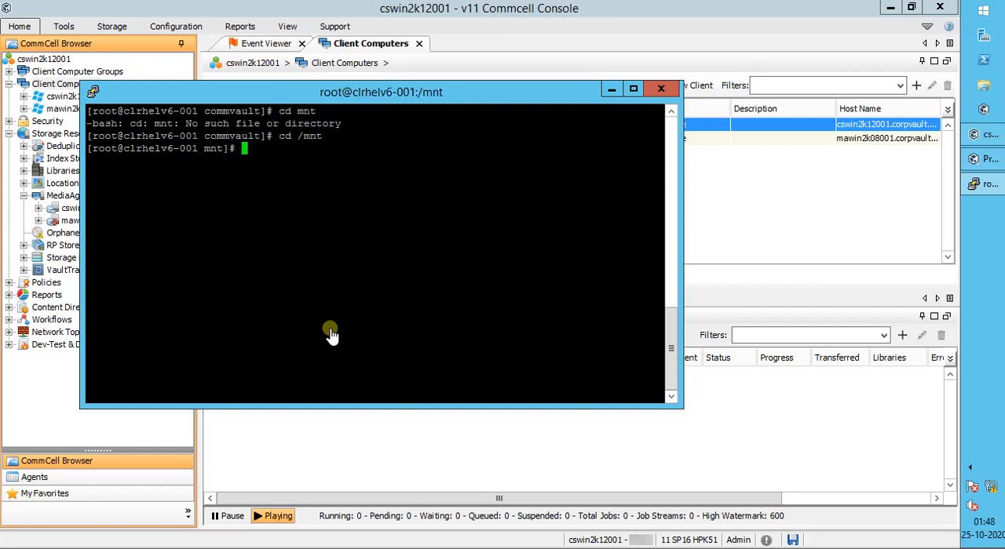
pyautogui.write('ls')
pyautogui.press('Return')
pyautogui.write('cd c')
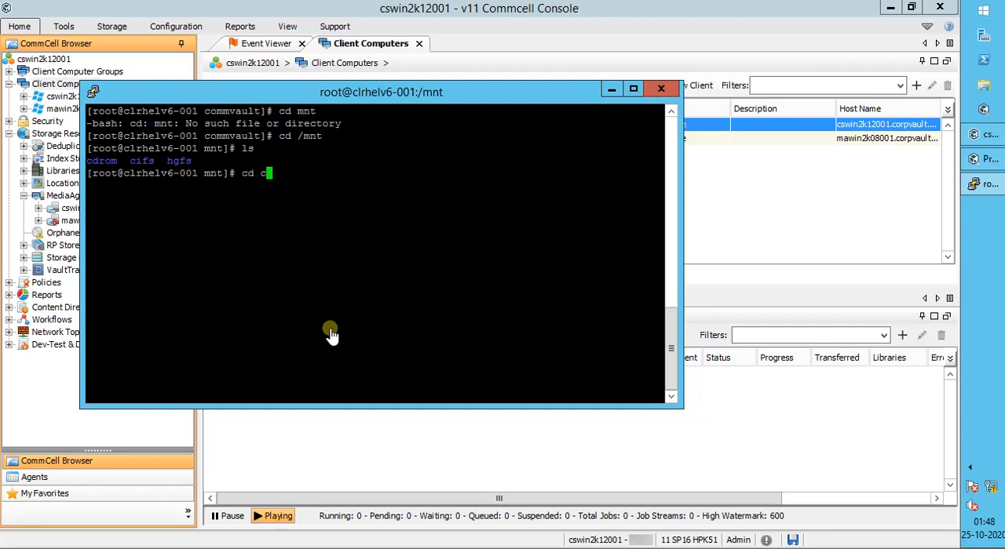
pyautogui.write('ifs')
pyautogui.press('Return')
pyautogui.write('ls')
pyautogui.press('Return')
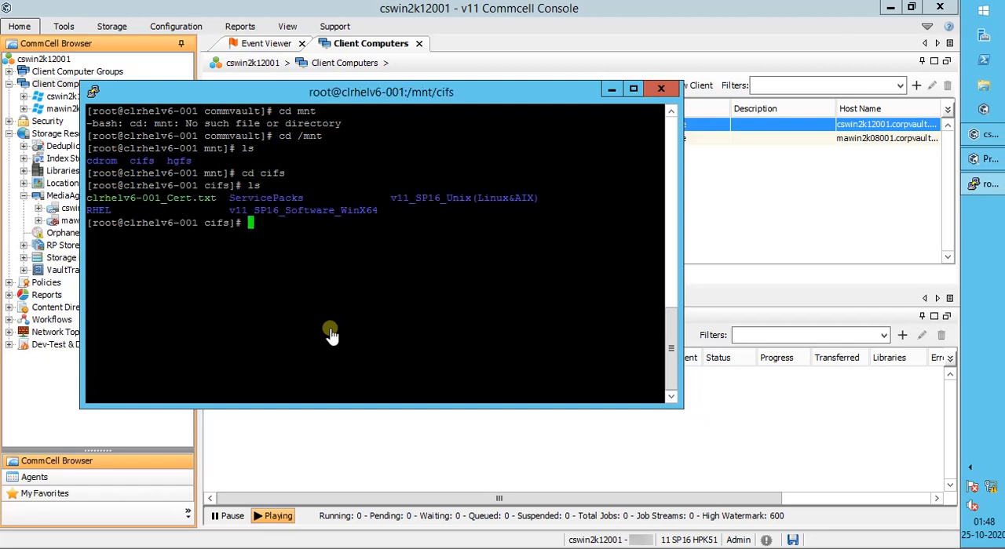
# Step: Change into the folder 'v11_SP16_Unix(Linux&AIX)', enclosing its name in single quotes, and list its contents with "ls"
pyautogui.moveTo(390, 198); pyautogui.dragTo(535, 198)
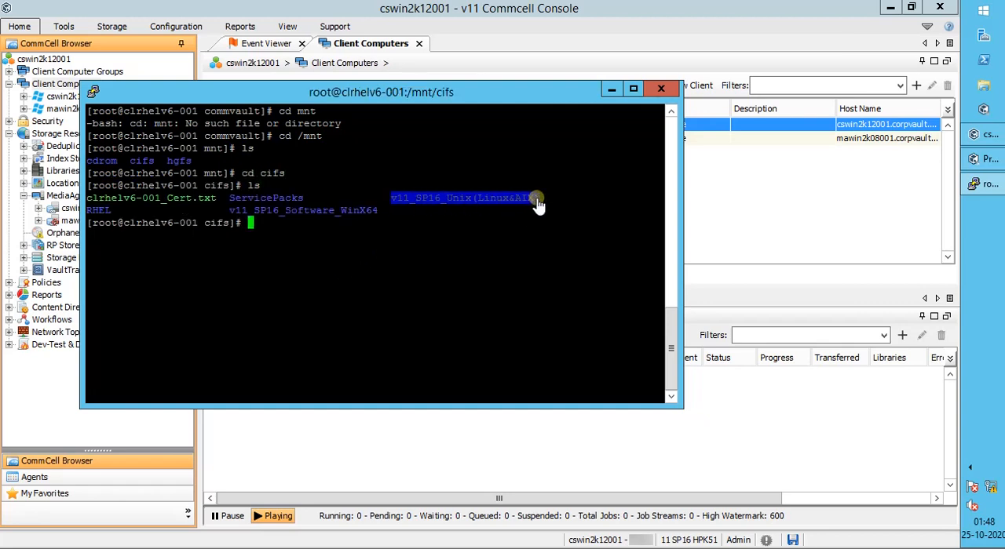
pyautogui.write('cd')
pyautogui.rightClick(535, 201)
pyautogui.press('Return')
pyautogui.press('Up')
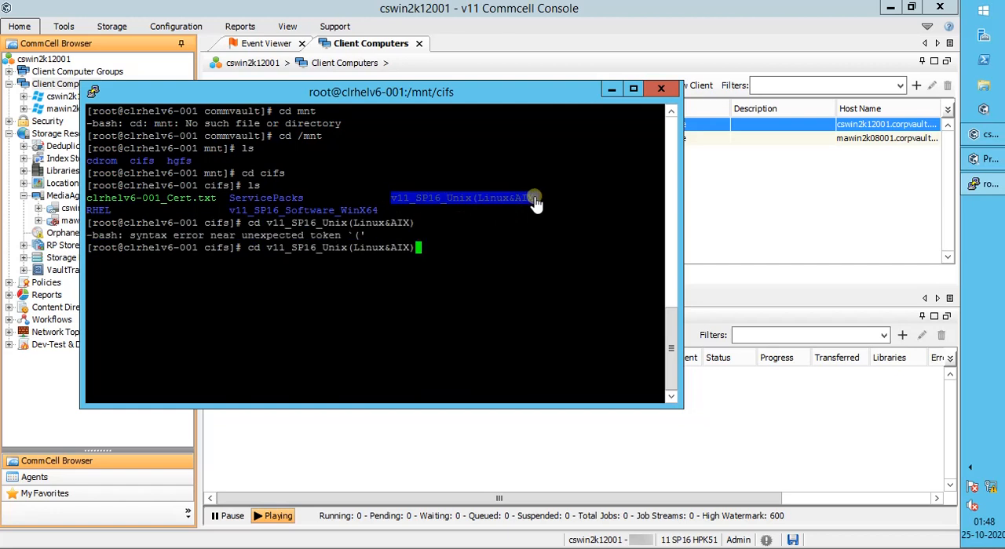
pyautogui.write("'")
pyautogui.hotkey('ctrl', 'Left')
pyautogui.hotkey('ctrl', 'Left')
pyautogui.hotkey('ctrl', 'Left')
pyautogui.hotkey('ctrl', 'Left')
pyautogui.hotkey('ctrl', 'Left')
pyautogui.write("'")
pyautogui.press('Return')
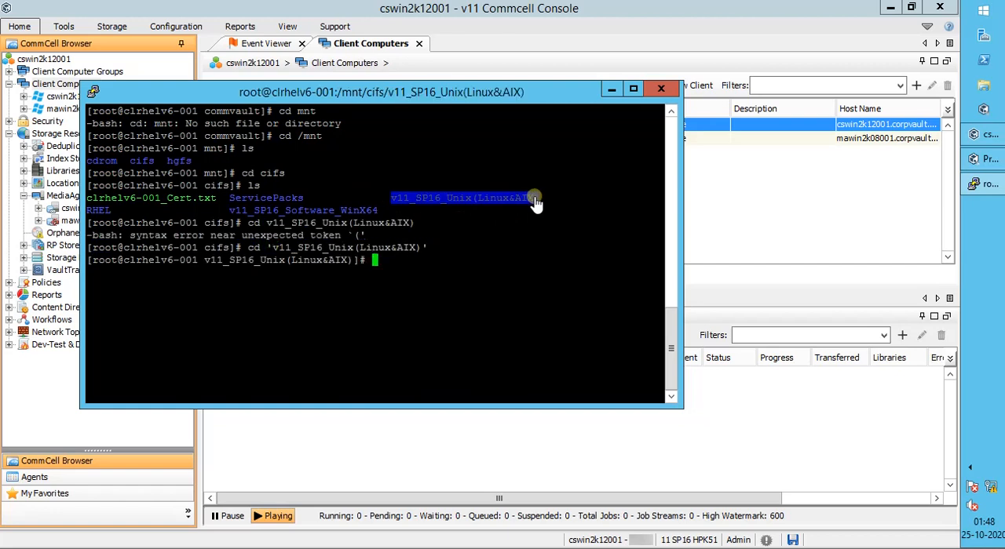
pyautogui.write('ls')
pyautogui.press('Return')
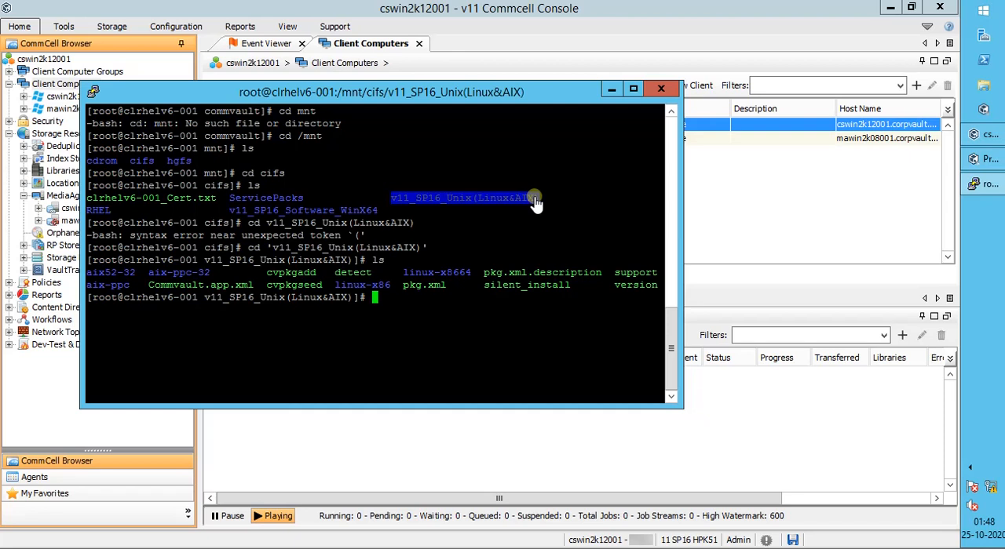
# Step: Run "./cvpkgadd" from the installation media folder and continue past the installer's welcome page
pyautogui.write('./cvpkgadd')
pyautogui.press('Return')
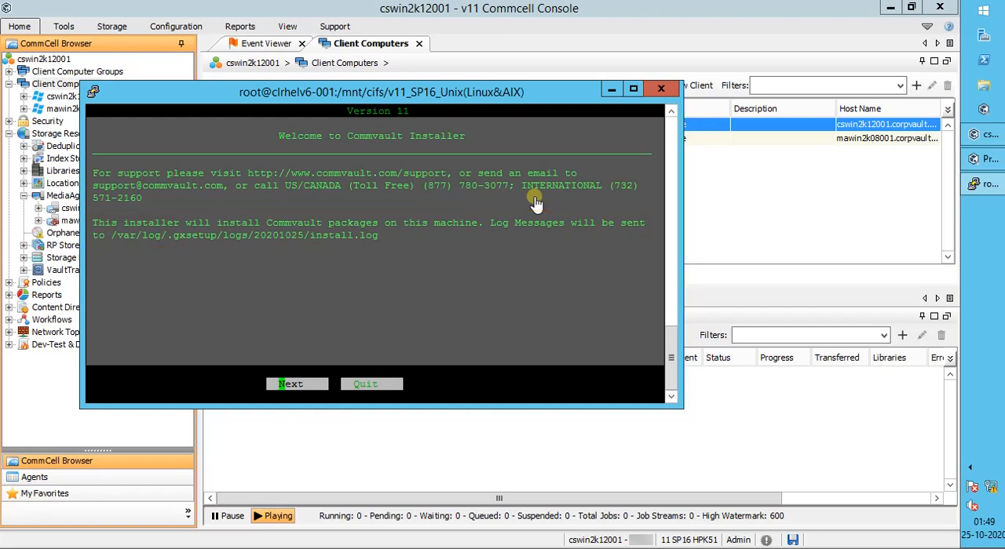
pyautogui.press('Return')
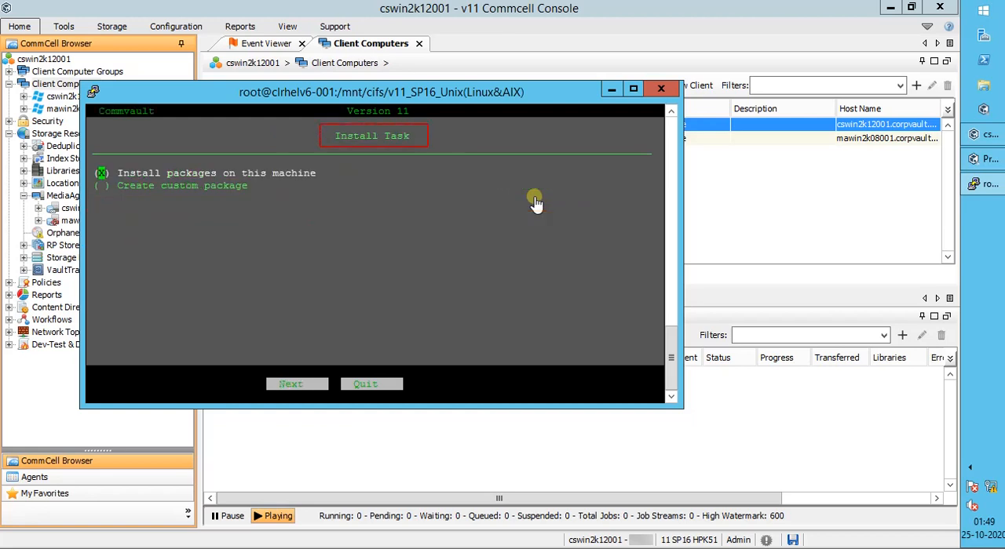
# Step: Keep "Install packages on this machine" as the install task and continue to the package selection
pyautogui.press('Down')
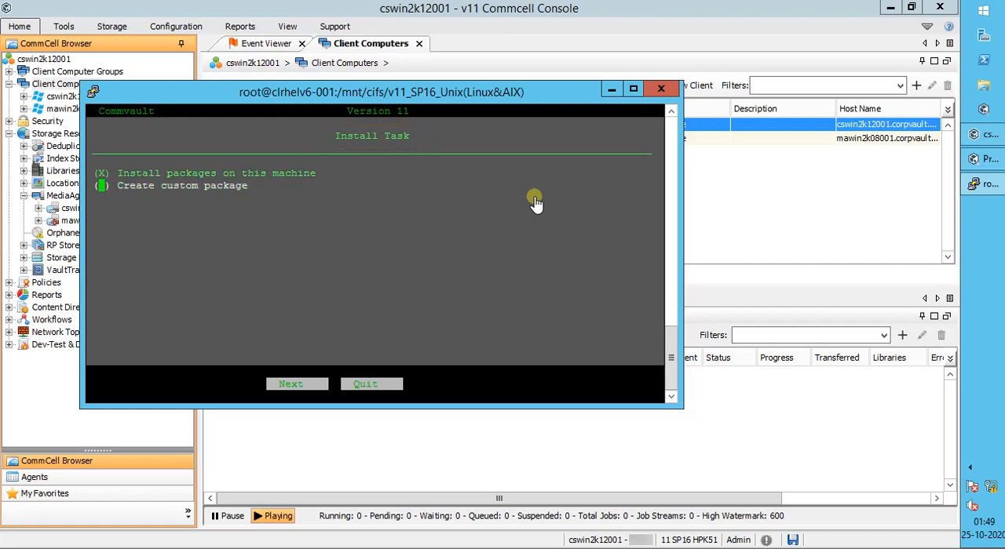
pyautogui.press('Up')
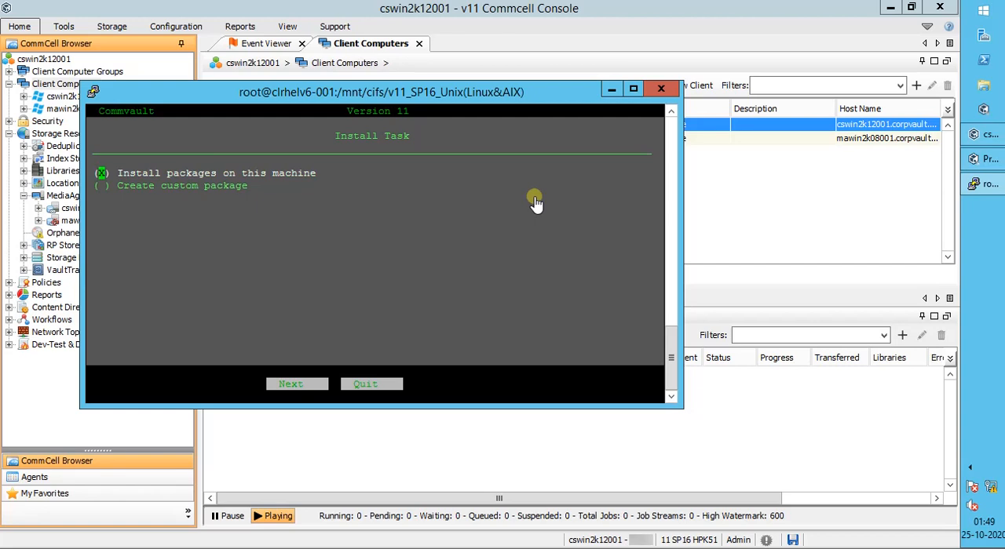
pyautogui.press('Tab')
pyautogui.press('Return')
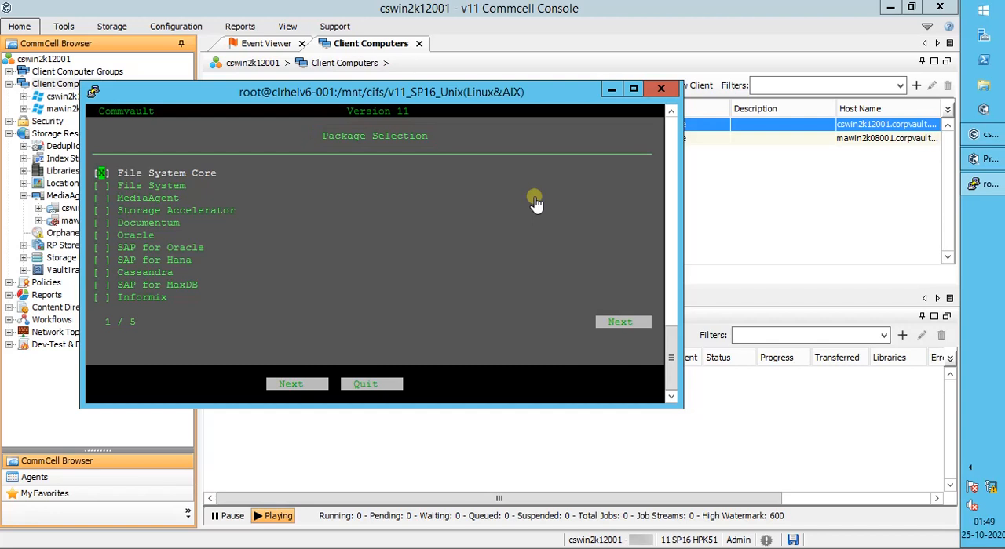
# Step: Select the File System Core, File System and MediaAgent packages for installation and continue
pyautogui.press('space')
pyautogui.press('space')
pyautogui.press('space')
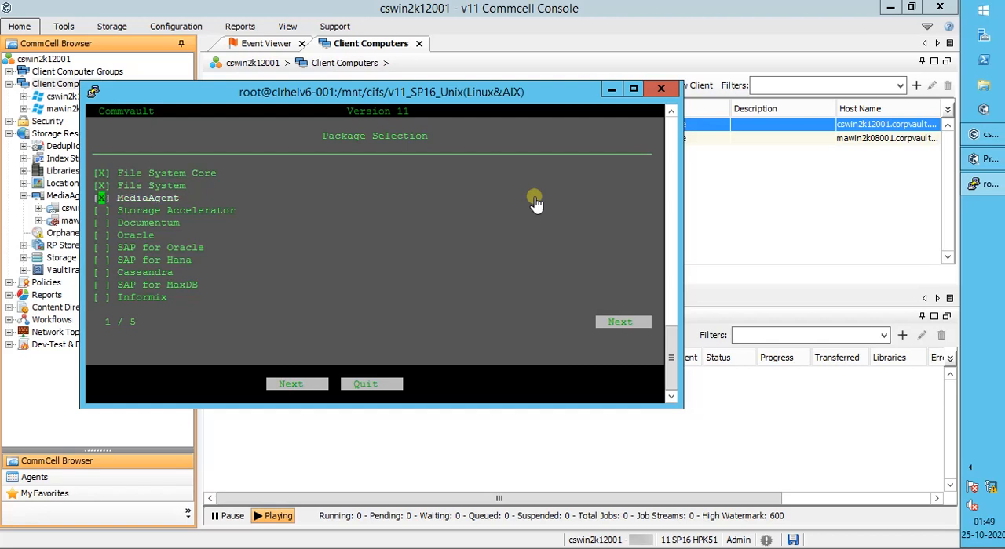
pyautogui.press('Down')
pyautogui.press('Down')
pyautogui.press('Down')
pyautogui.press('Down')
pyautogui.press('Down')
pyautogui.press('Down')
pyautogui.press('Down')
pyautogui.press('Down')
pyautogui.press('Down')
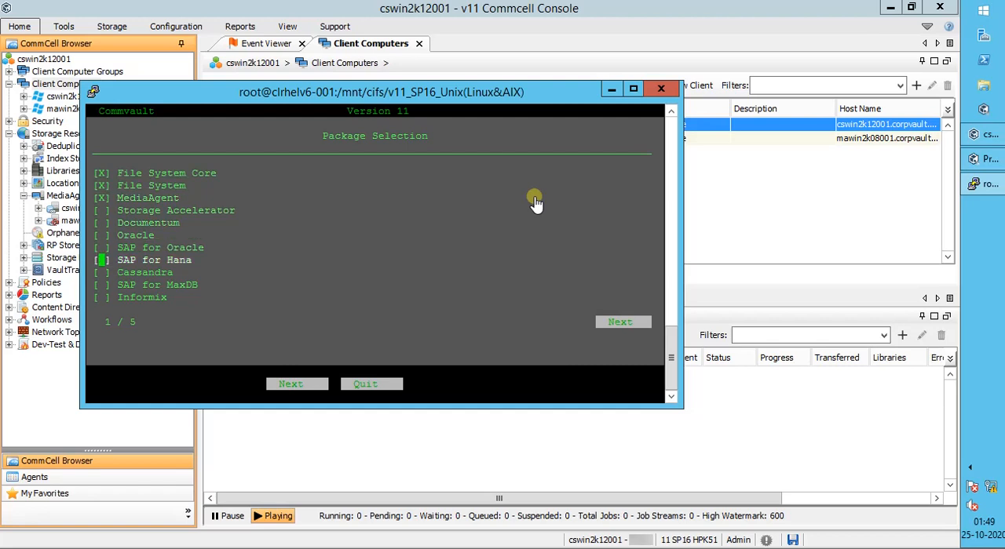
pyautogui.press('Down')
pyautogui.press('Left')
pyautogui.press('Return')
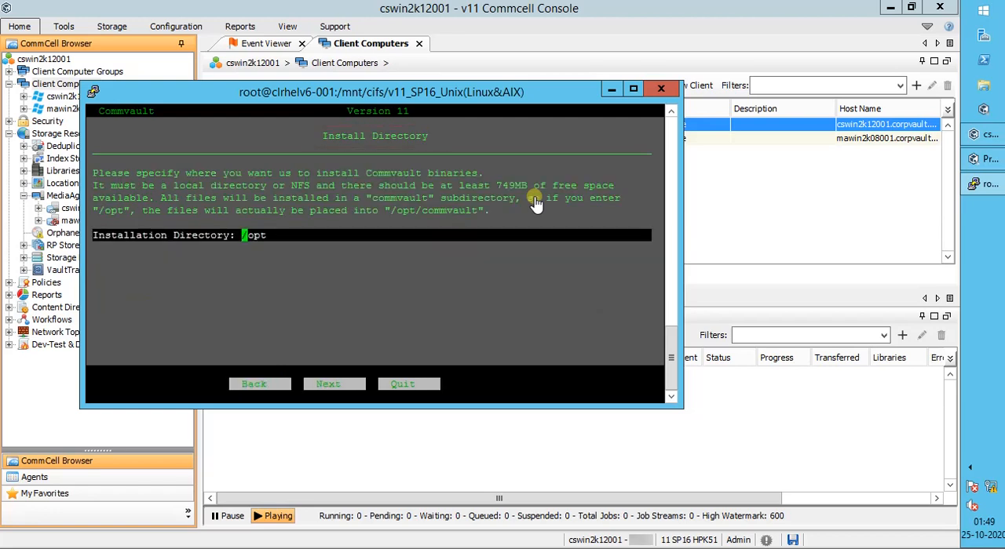
# Step: Set the installation directory to /appl/commvault and continue to the log directory page
pyautogui.press('Right')
pyautogui.press('Right')
pyautogui.press('Right')
pyautogui.press('Right')
pyautogui.press('BackSpace')
pyautogui.press('BackSpace')
pyautogui.press('BackSpace')
pyautogui.write('appl/commvault')
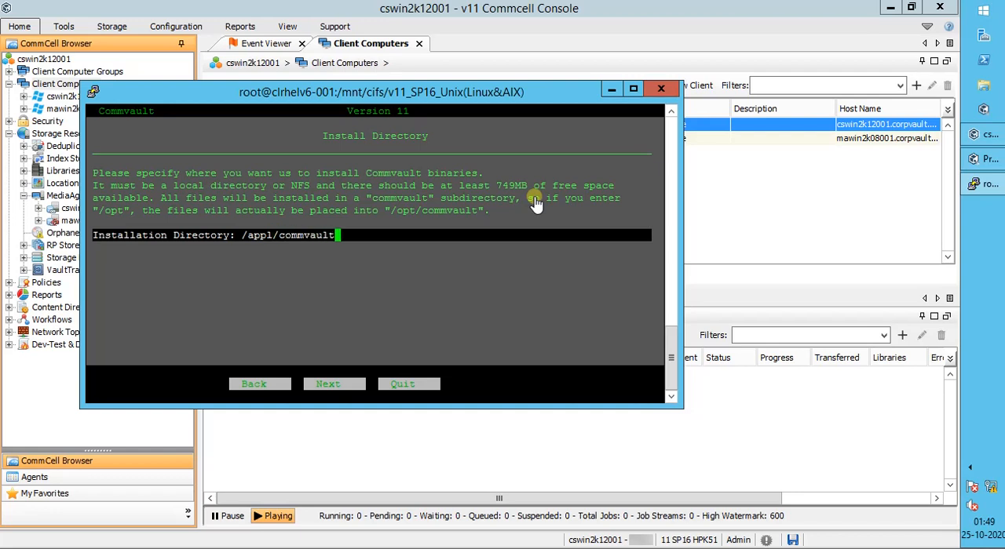
pyautogui.press('Tab')
pyautogui.press('Return')
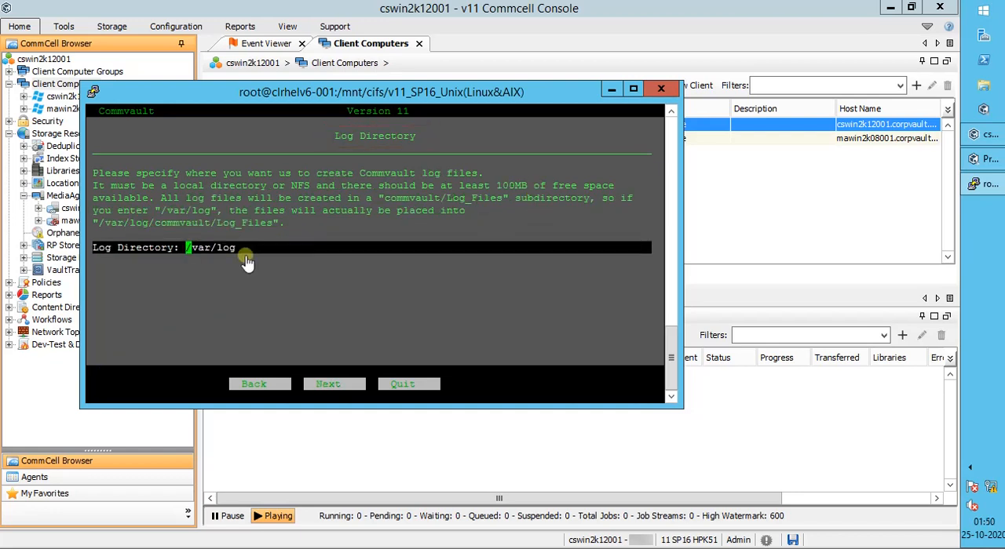
# Step: Set the log directory to /appl/commvault and continue
pyautogui.press('Right')
pyautogui.press('Right')
pyautogui.press('Right')
pyautogui.press('Right')
pyautogui.press('Right')
pyautogui.press('Right')
pyautogui.press('Right')
pyautogui.press('Right')
pyautogui.press('BackSpace')
pyautogui.press('BackSpace')
pyautogui.press('BackSpace')
pyautogui.press('BackSpace')
pyautogui.press('BackSpace')
pyautogui.press('BackSpace')
pyautogui.press('BackSpace')
pyautogui.write('appl/commvault')
pyautogui.press('Tab')
pyautogui.press('Tab')
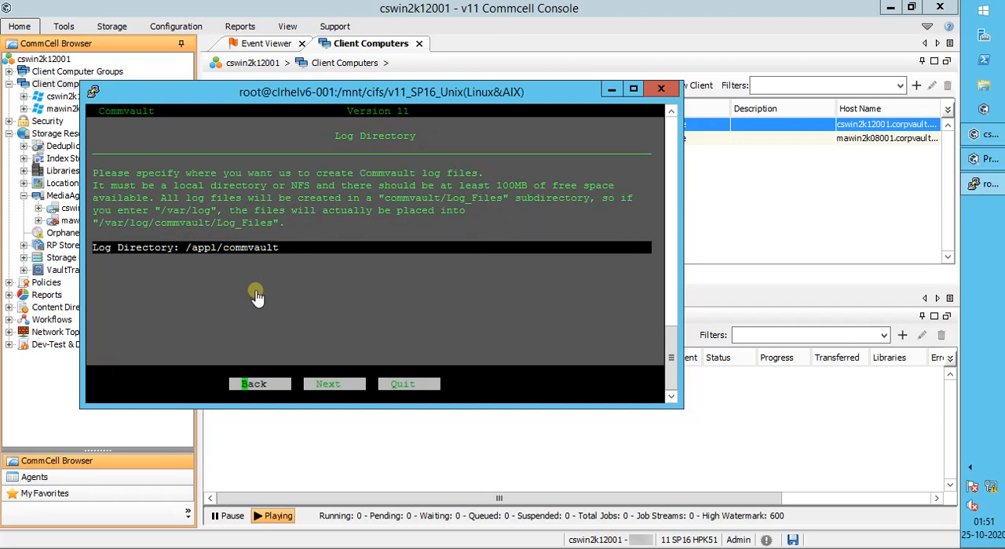
pyautogui.press('Return')
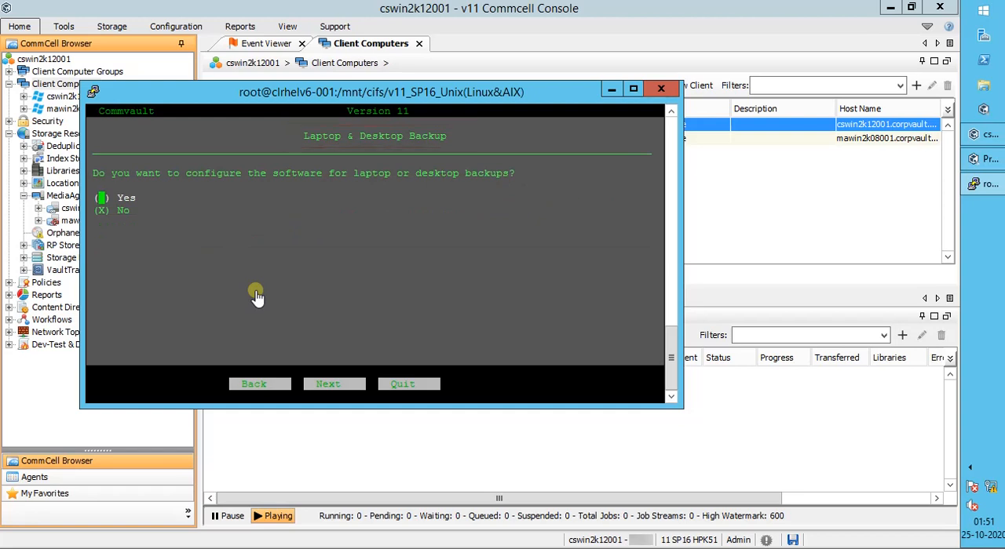
# Step: Answer No to laptop or desktop backup configuration and No to assigning a dedicated Unix group
pyautogui.press('Down')
pyautogui.press('Tab')
pyautogui.press('Tab')
pyautogui.press('Return')
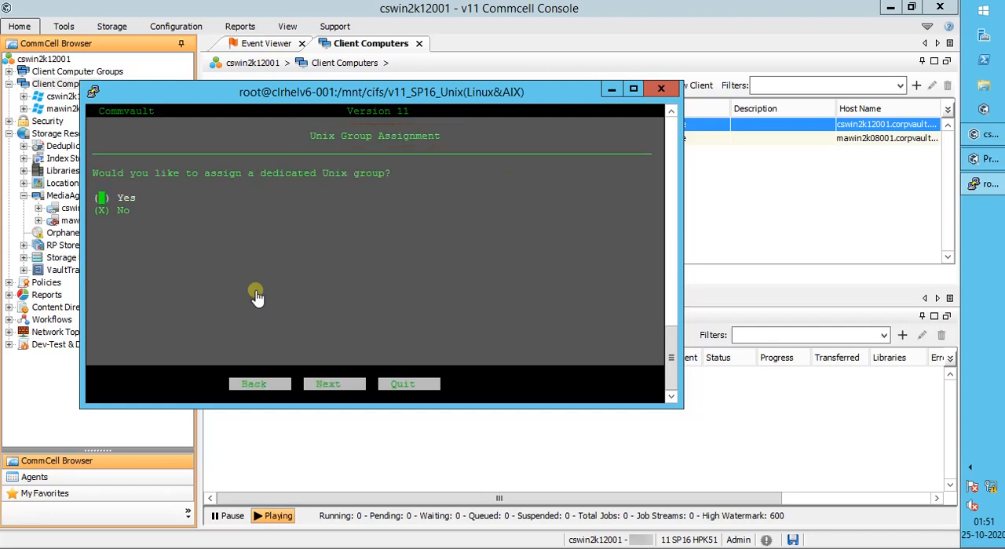
pyautogui.press('Tab')
pyautogui.press('Tab')
pyautogui.press('Tab')
pyautogui.press('Return')
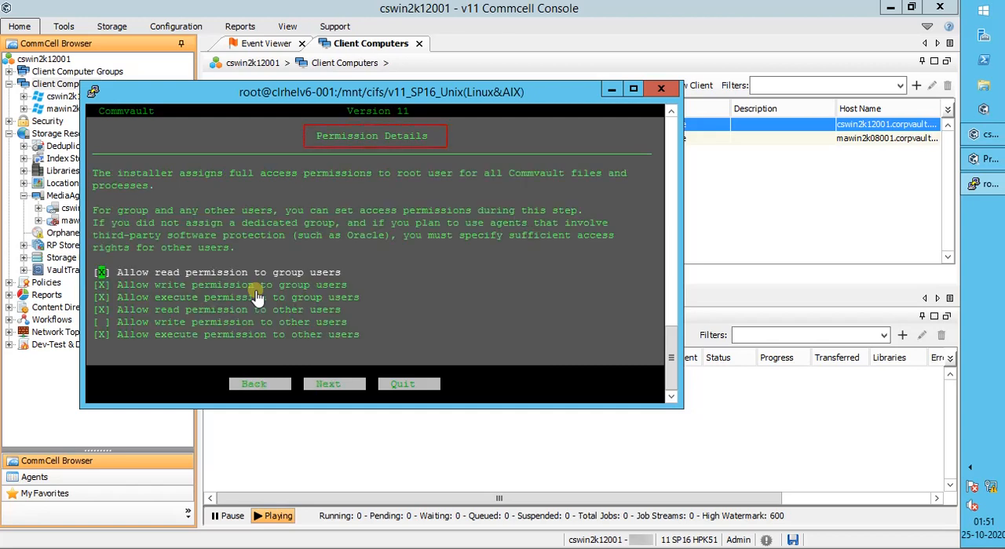
# Step: Keep the default access permissions for group and other users and continue to the client host information
pyautogui.press('Down')
pyautogui.press('Down')
pyautogui.press('Down')
pyautogui.press('Down')
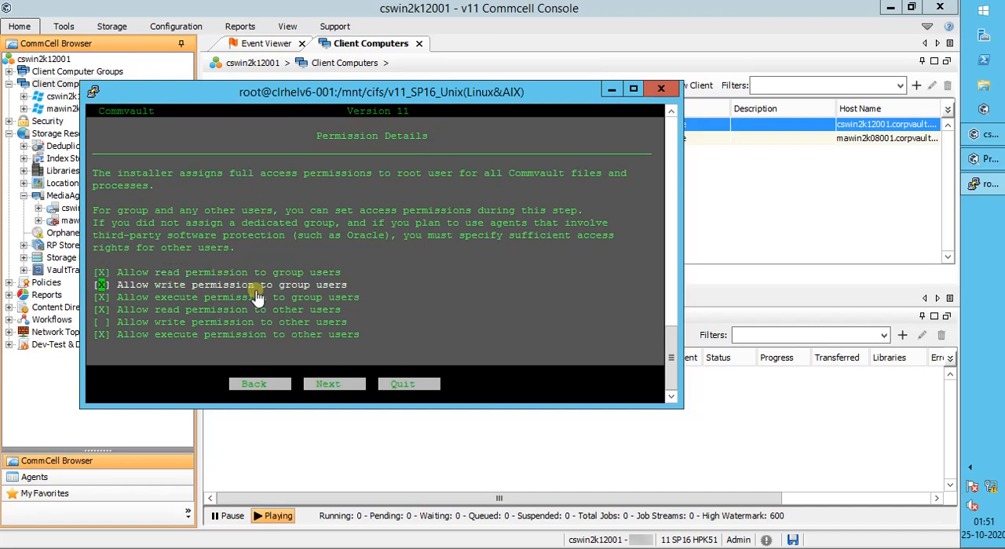
pyautogui.press('Down')
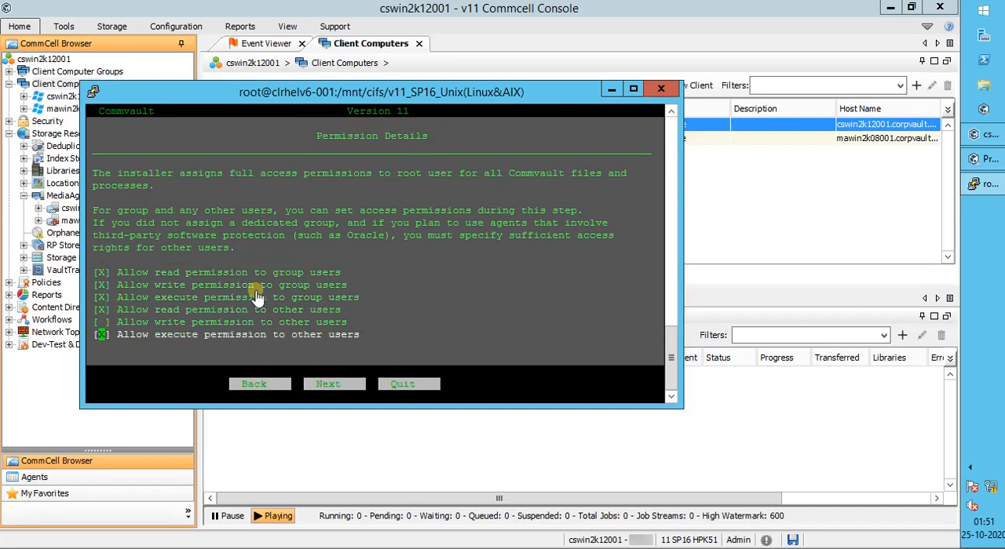
pyautogui.press('Tab')
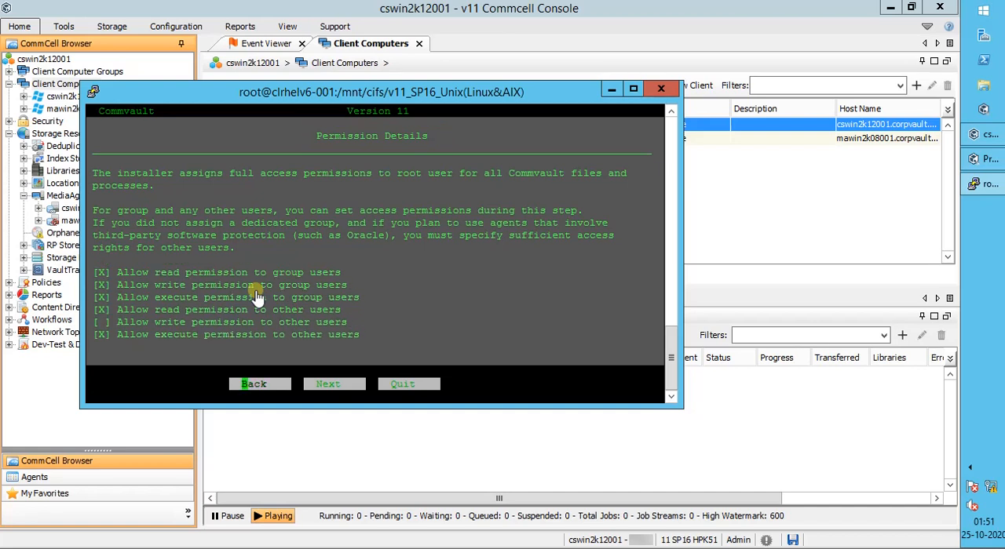
pyautogui.press('Right')
pyautogui.press('Return')
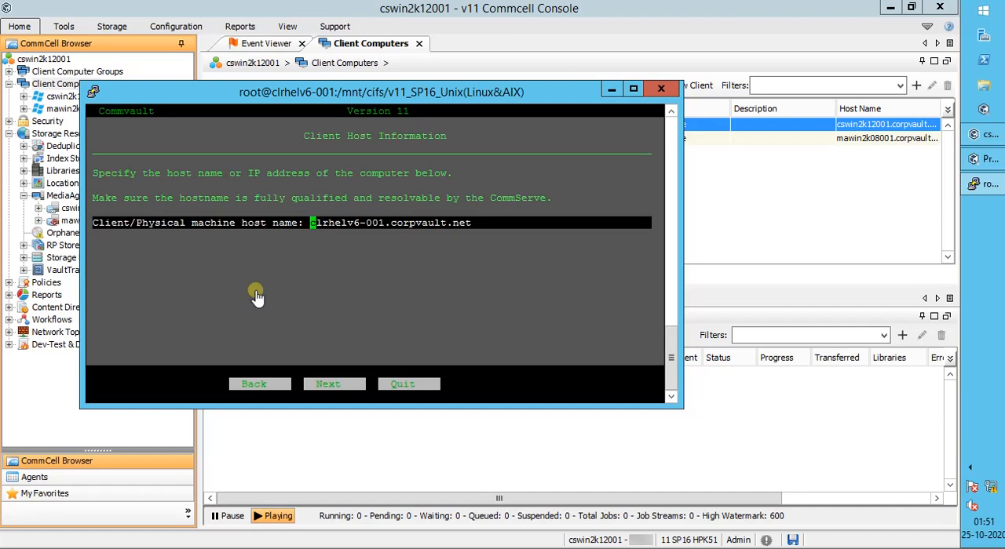
# Step: Accept clrhelv6-001.corpvault.net as the client host name and clrhelv6-001 as the client name
pyautogui.press('Tab')
pyautogui.press('Return')
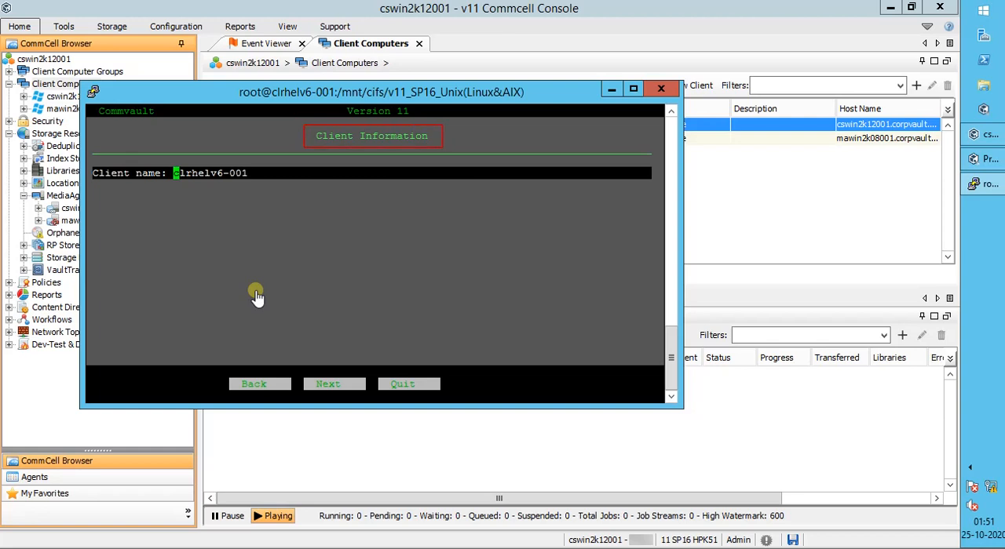
pyautogui.press('Tab')
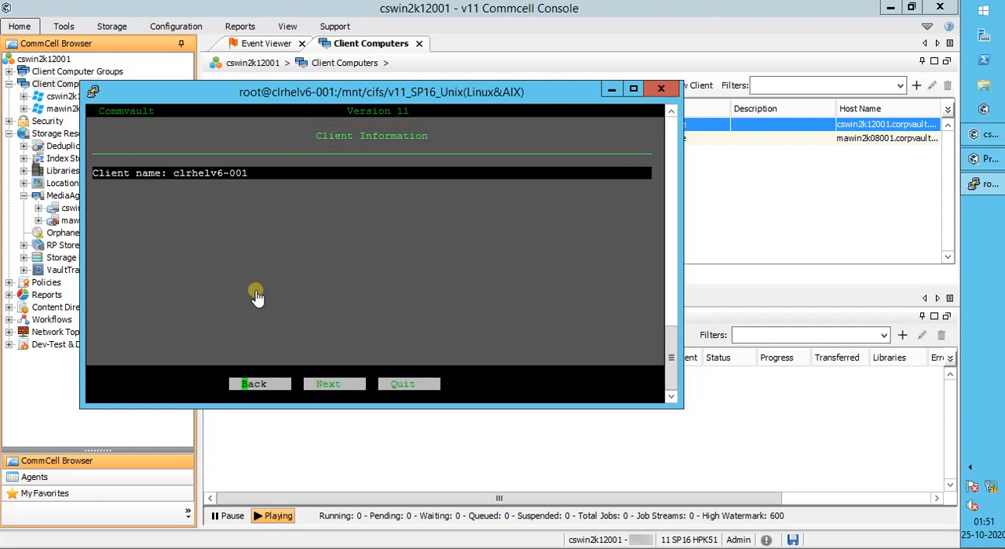
pyautogui.press('Tab')
pyautogui.press('Return')
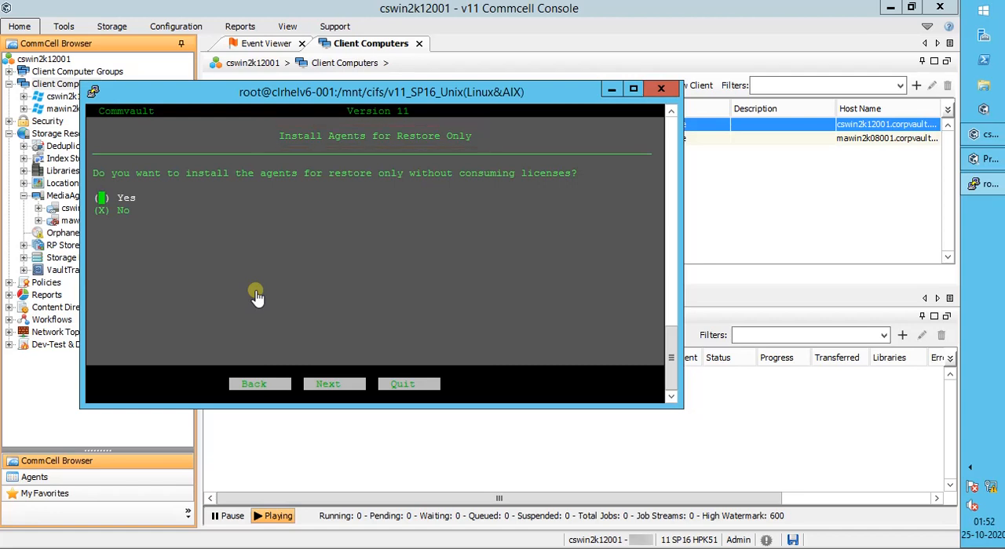
# Step: Decline installing the agents for restore only and keep /appl/commvault as the index cache directory
pyautogui.press('Down')
pyautogui.press('Tab')
pyautogui.press('Tab')
pyautogui.press('Return')
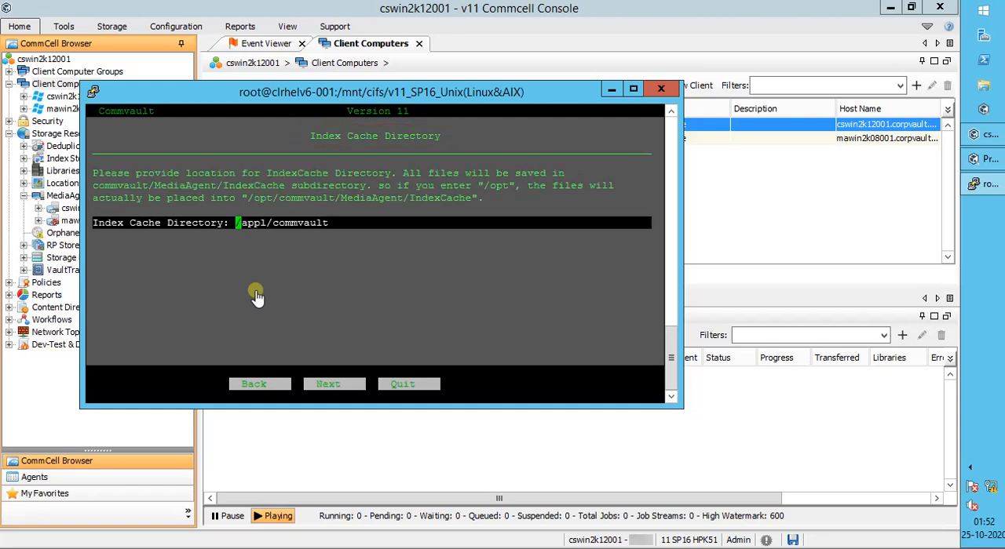
pyautogui.press('Tab')
pyautogui.press('Tab')
pyautogui.press('Return')
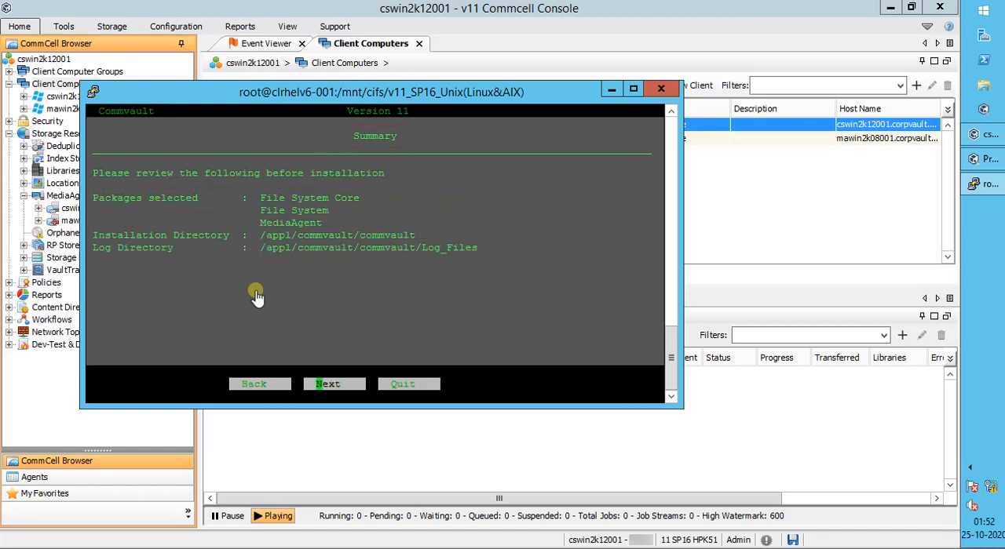
# Step: Accept the installation summary and start installing the selected packages
pyautogui.press('Tab')
pyautogui.press('Tab')
pyautogui.press('Tab')
pyautogui.press('Return')
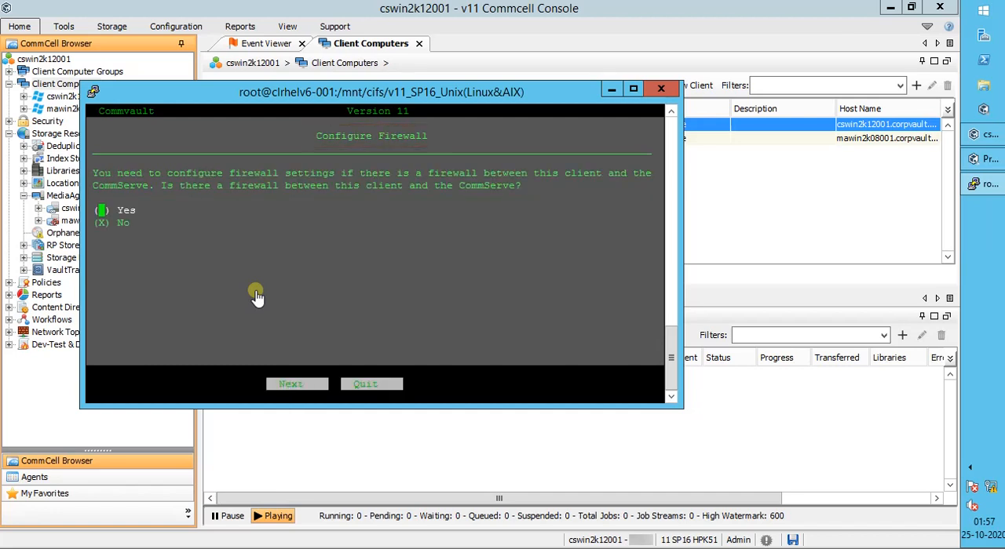
# Step: Answer No to a firewall between client and CommServe, and set the CommServe host name to cswin2k12001.corpvault.net
pyautogui.press('Down')
pyautogui.press('Tab')
pyautogui.press('Return')
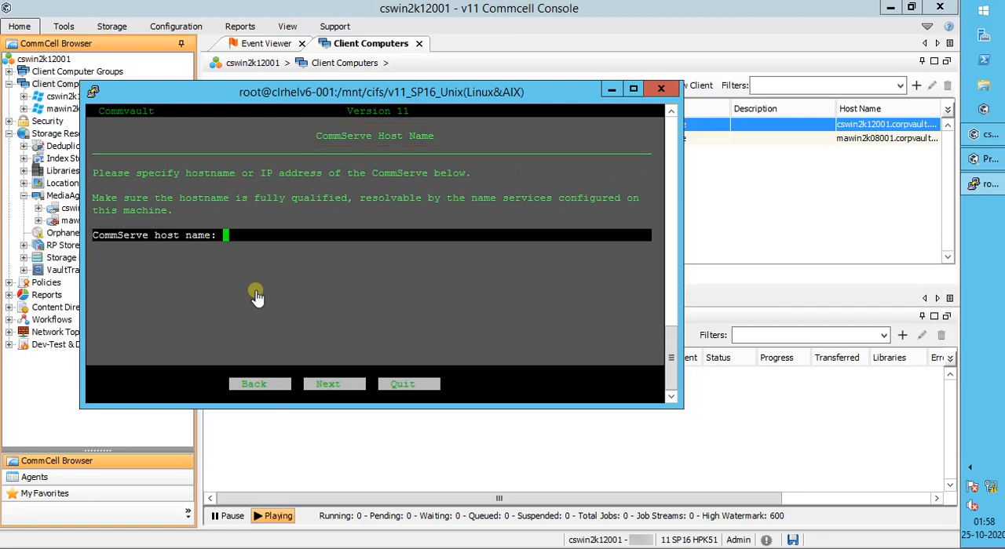
pyautogui.write('cswin2k12001.corpvault.net')
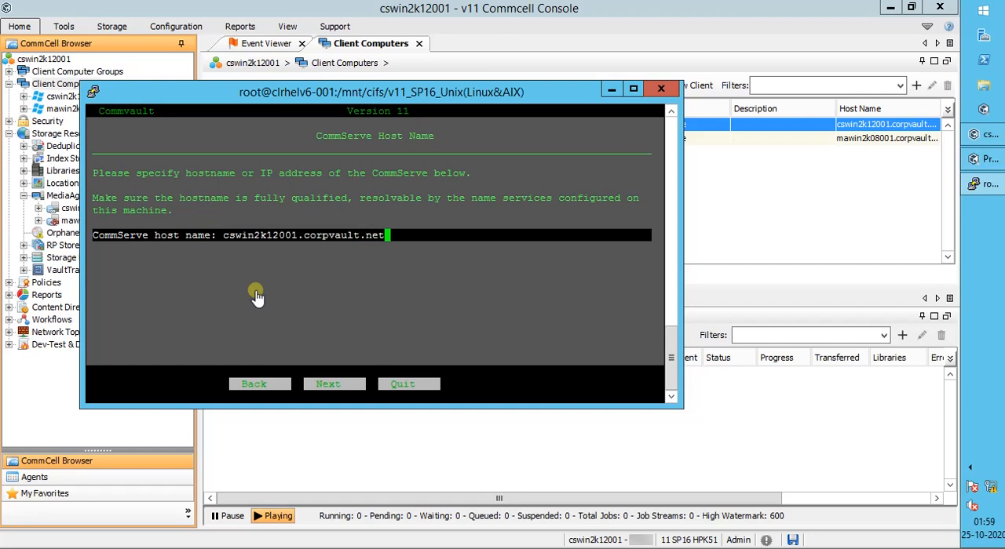
pyautogui.press('Return')
pyautogui.press('Return')
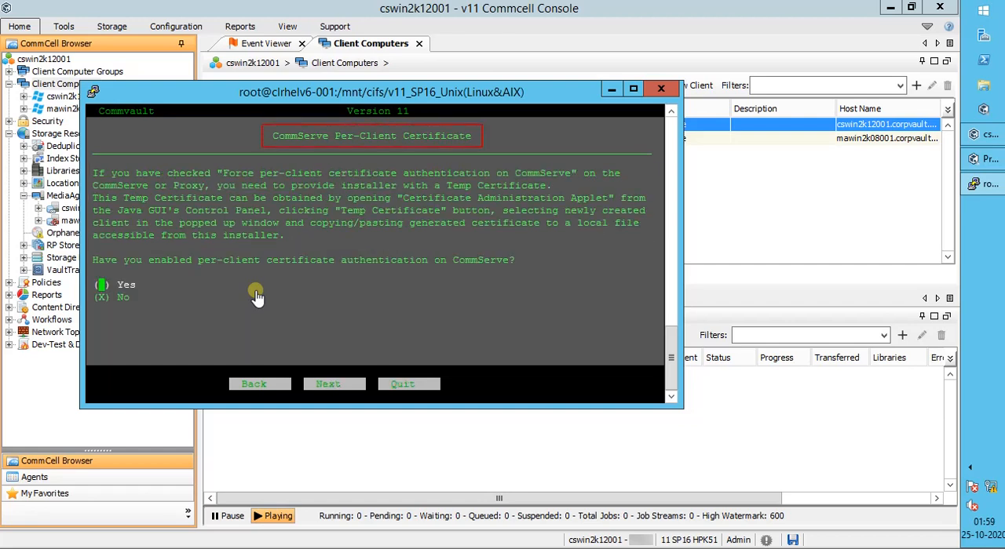
# Step: Answer No to per-client certificate authentication on the CommServe and continue to CommCell authentication
pyautogui.press('Down')
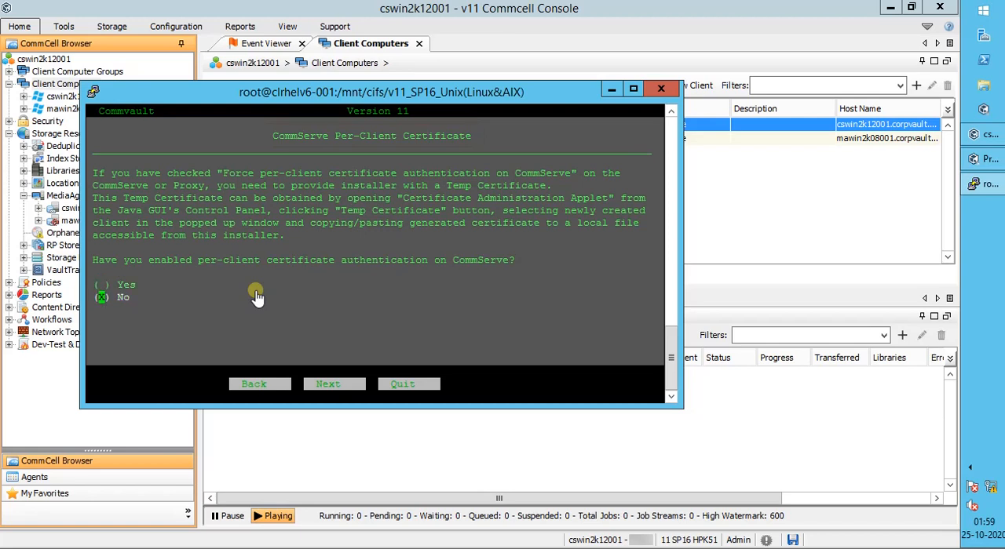
pyautogui.press('Tab')
pyautogui.press('Tab')
pyautogui.press('Return')
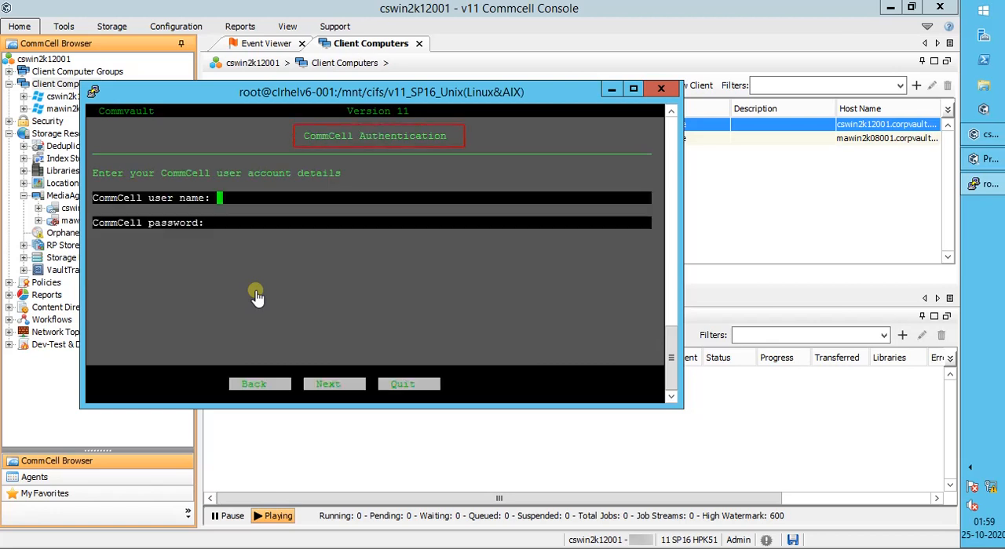
# Step: Authenticate to the CommCell with the user name Admin and the account password
pyautogui.write('Admin')
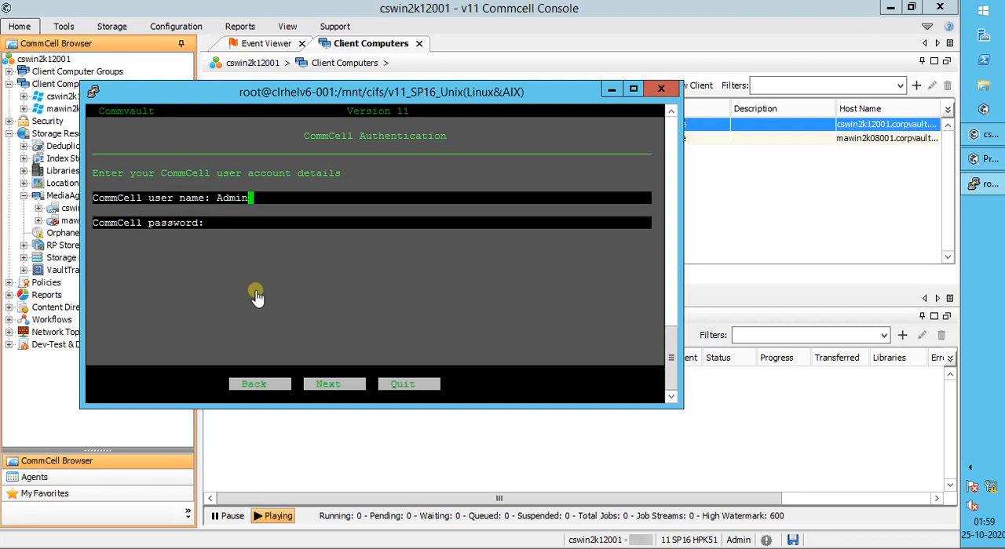
pyautogui.press('Return')
pyautogui.write('***********')
pyautogui.press('Tab')
pyautogui.press('Tab')
pyautogui.press('Return')
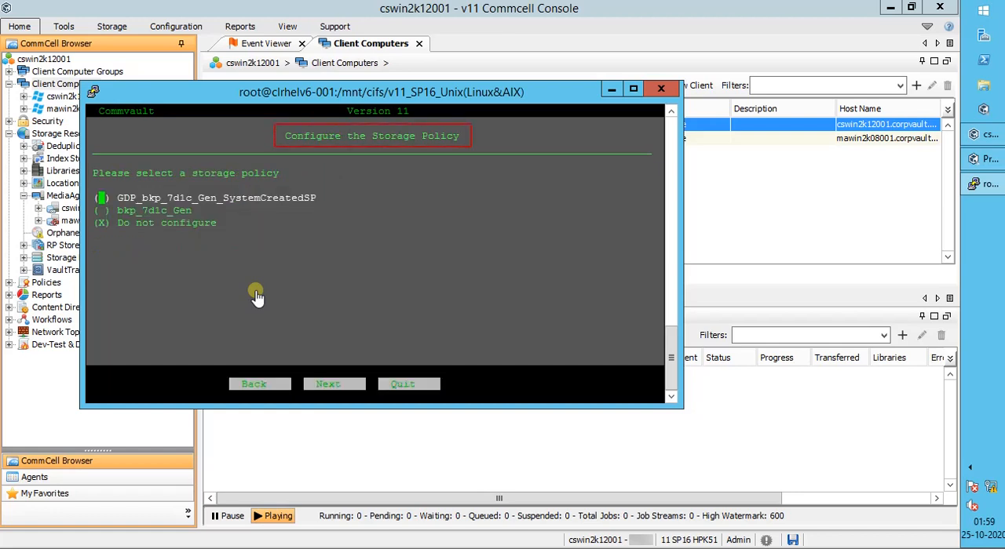
# Step: Select the bkp_7d1c_Gen storage policy, continue, and finish the installer
pyautogui.press('Down')
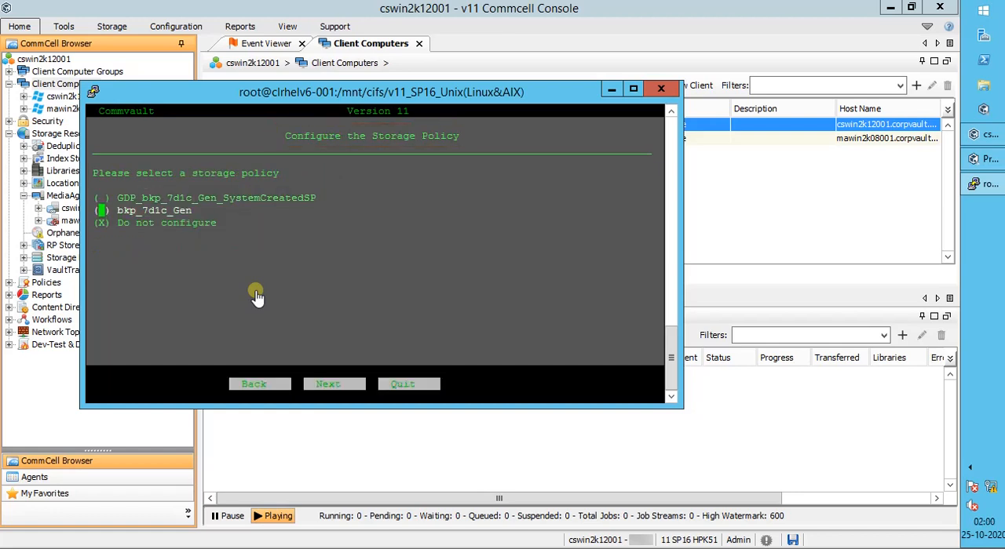
pyautogui.press('space')
pyautogui.press('Tab')
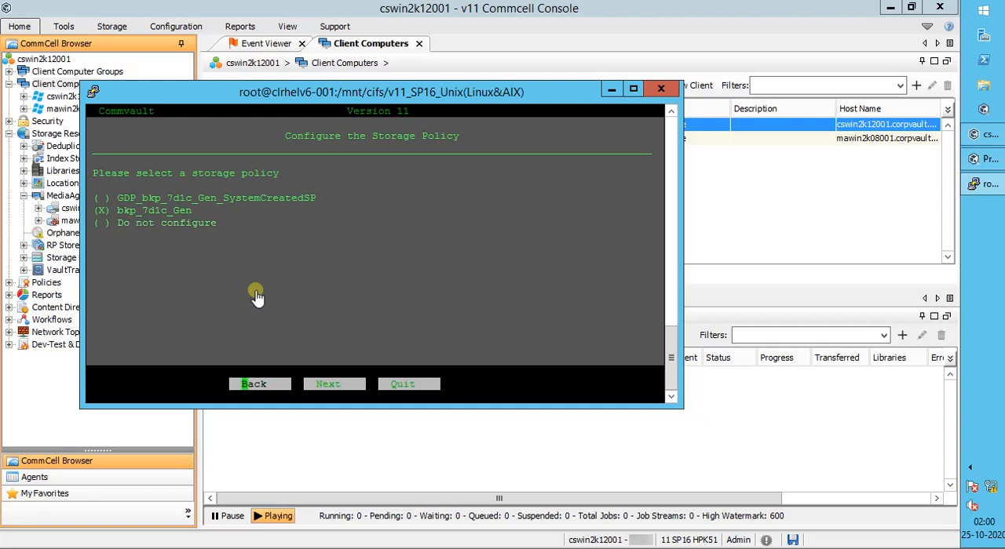
pyautogui.press('Tab')
pyautogui.press('Return')
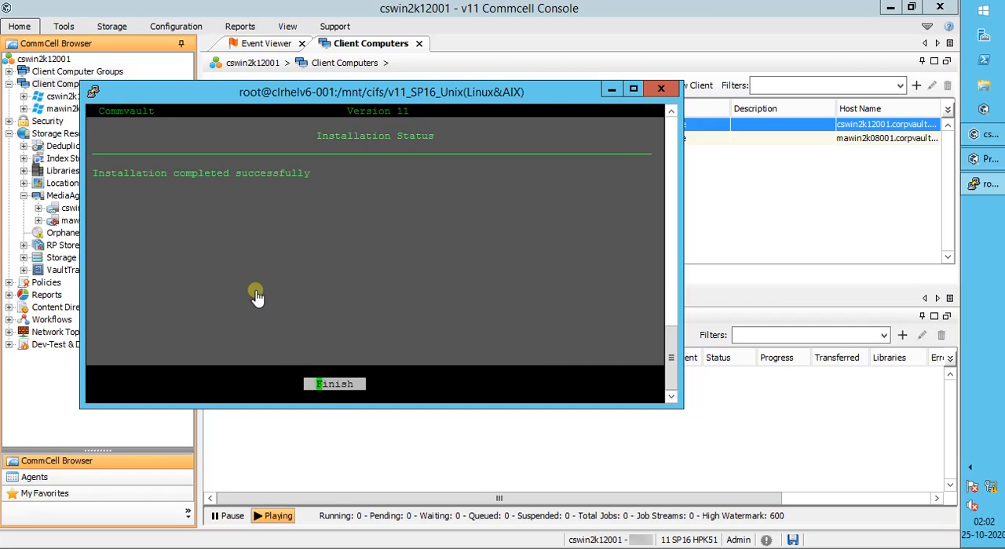
pyautogui.press('Return')
# Step: Check the installed instance and its packages with "simpana status" and "commvault status"
pyautogui.write('simpana s')
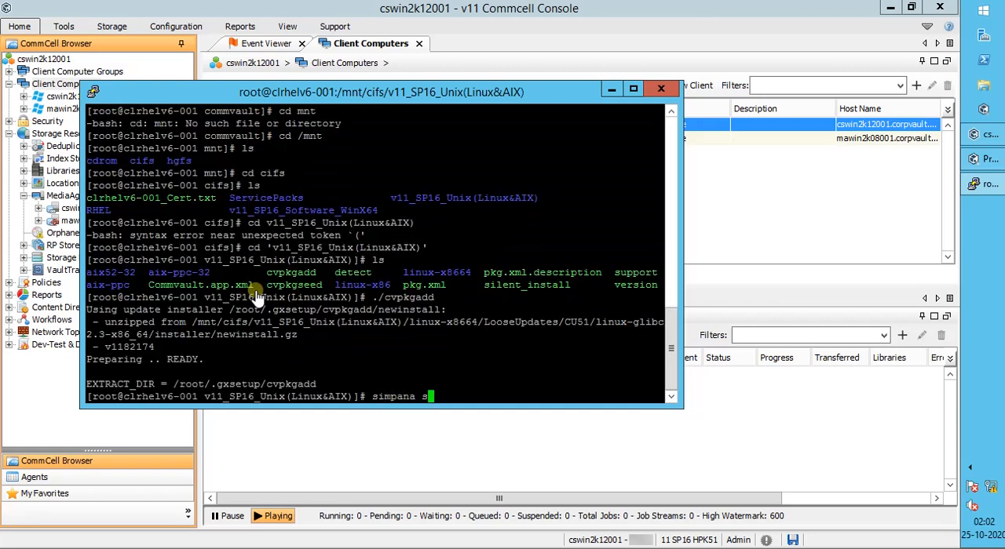
pyautogui.write('tatus')
pyautogui.press('Return')
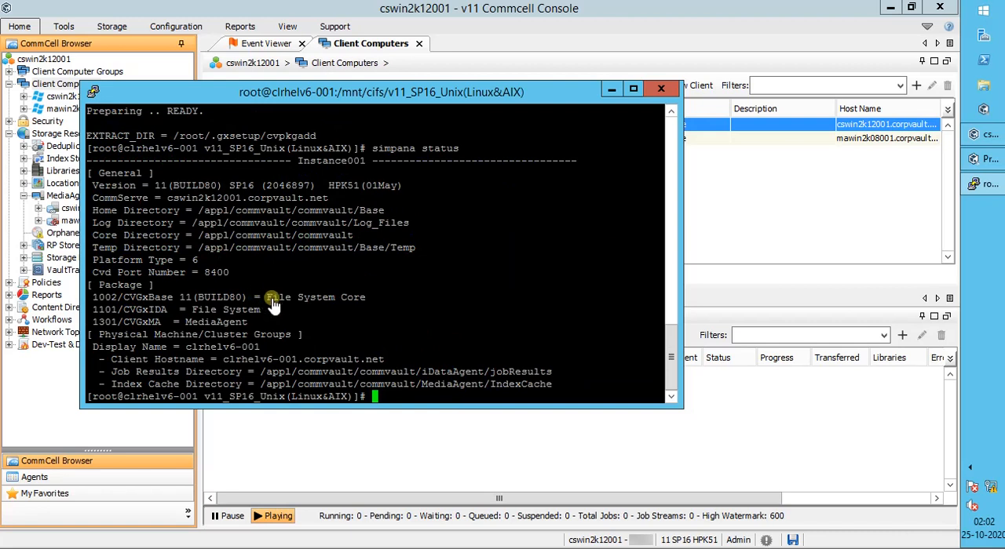
pyautogui.moveTo(268, 296); pyautogui.dragTo(350, 298)
pyautogui.moveTo(194, 309); pyautogui.dragTo(242, 323)
pyautogui.click(278, 330)
pyautogui.write('commvault status')
pyautogui.press('Return')
# Step: List the contents of /etc/CommVaultRegistry/ and its Galaxy folder with "ls -altr", and return to the root directory
pyautogui.write('cd /etc/CommVaultRegistry/')
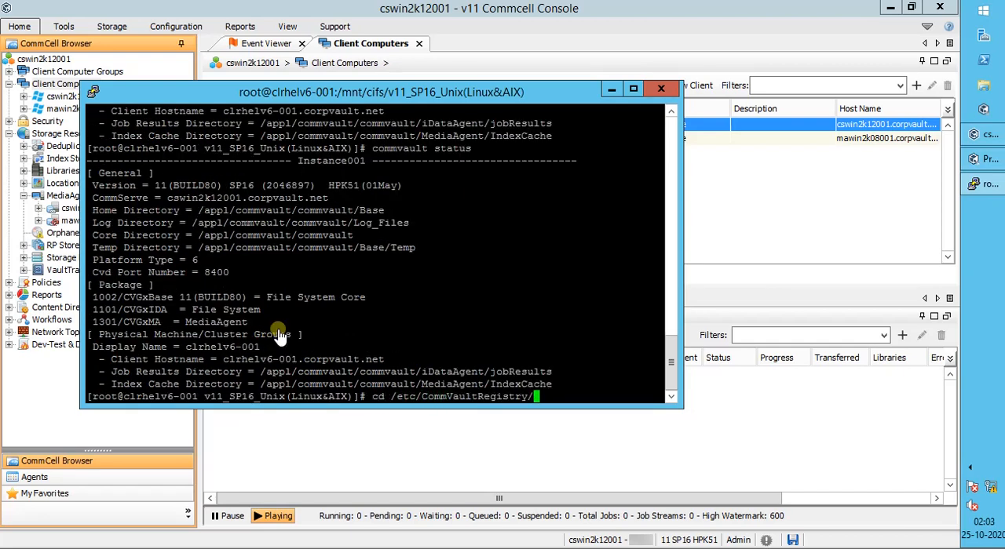
pyautogui.press('Return')
pyautogui.write('ls')
pyautogui.press('Return')
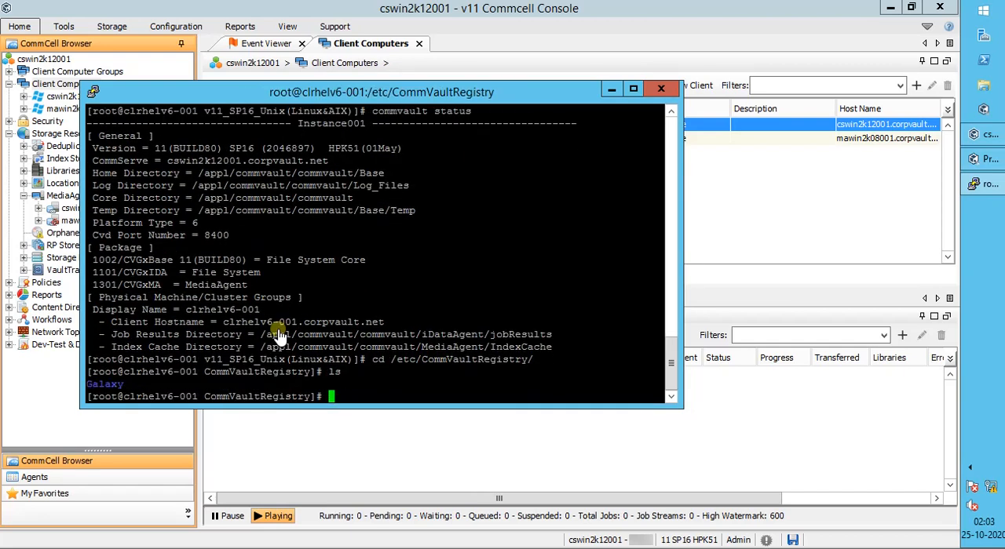
pyautogui.write('cd Galaxy/')
pyautogui.press('Return')
pyautogui.write('ls -altr')
pyautogui.press('Return')
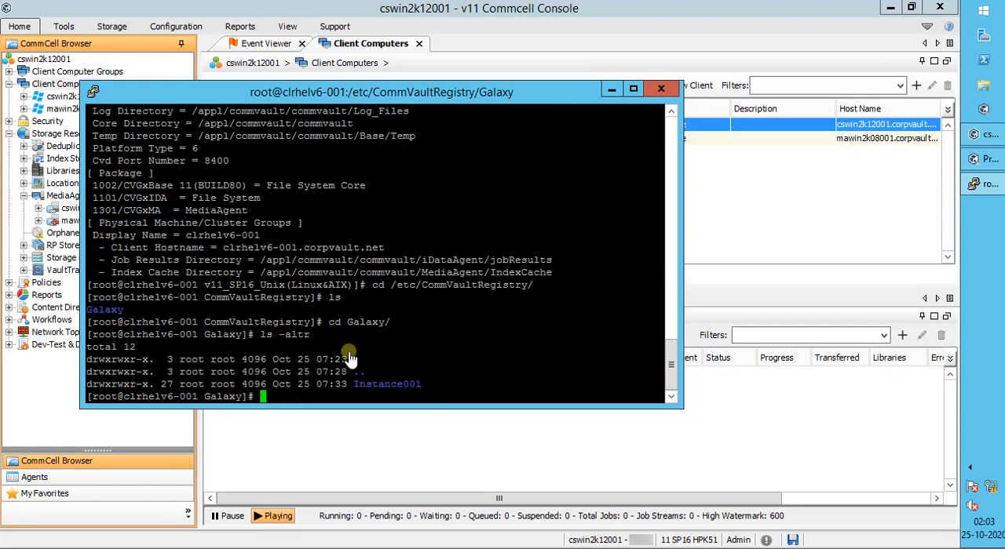
pyautogui.write('cd /')
pyautogui.press('Return')
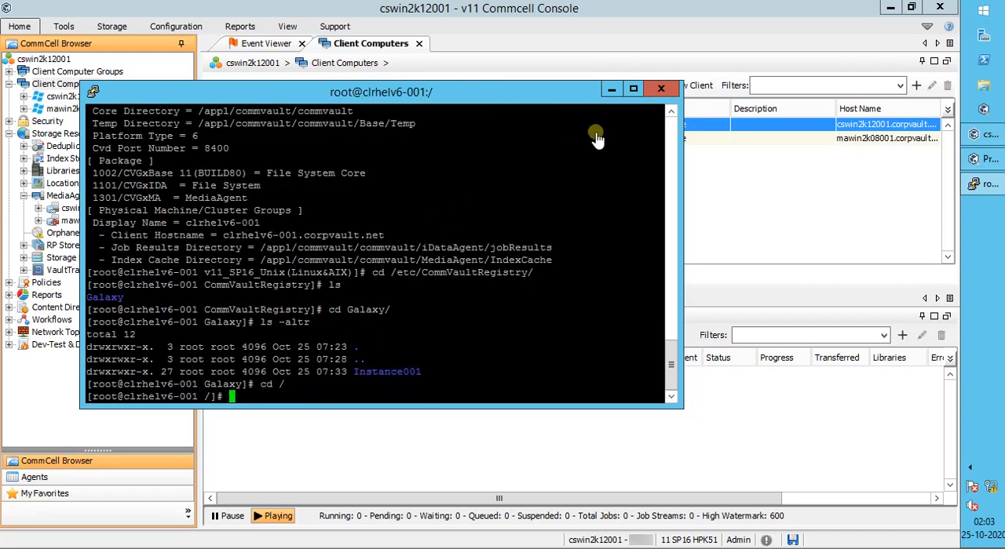
# Step: Switch to the CommCell Console, refresh the Client Computers list and select client clrhelv6-001
pyautogui.click(611, 89)
pyautogui.click(288, 25)
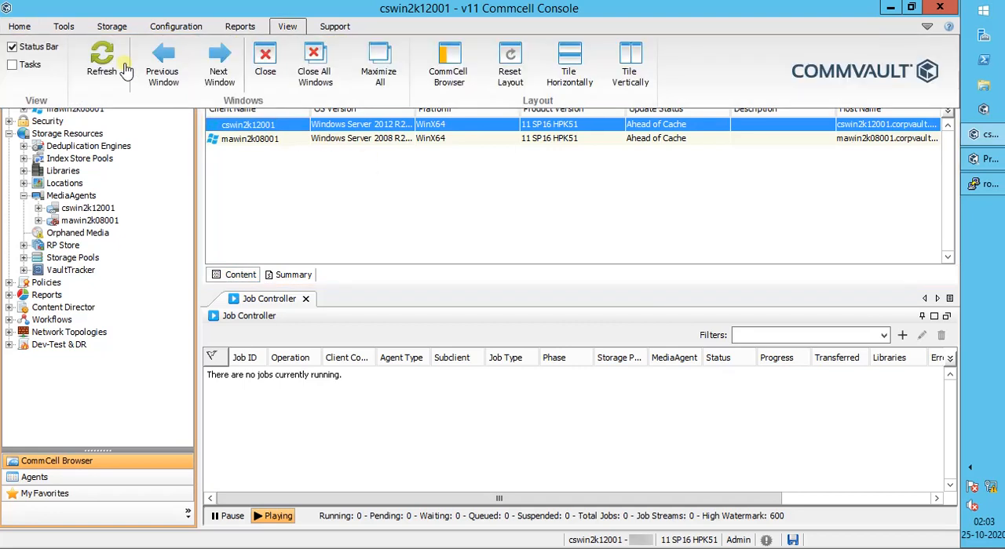
pyautogui.click(96, 58)
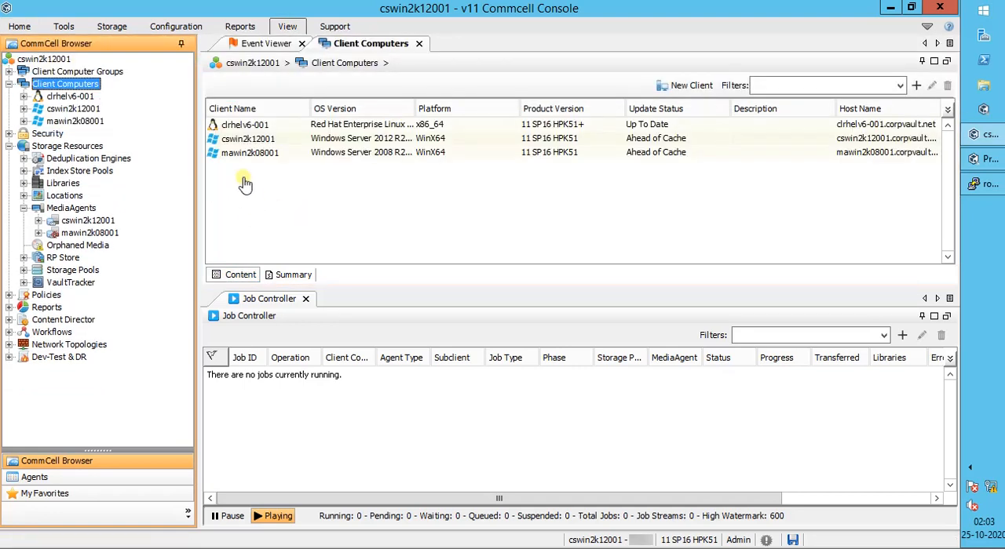
pyautogui.click(254, 127)
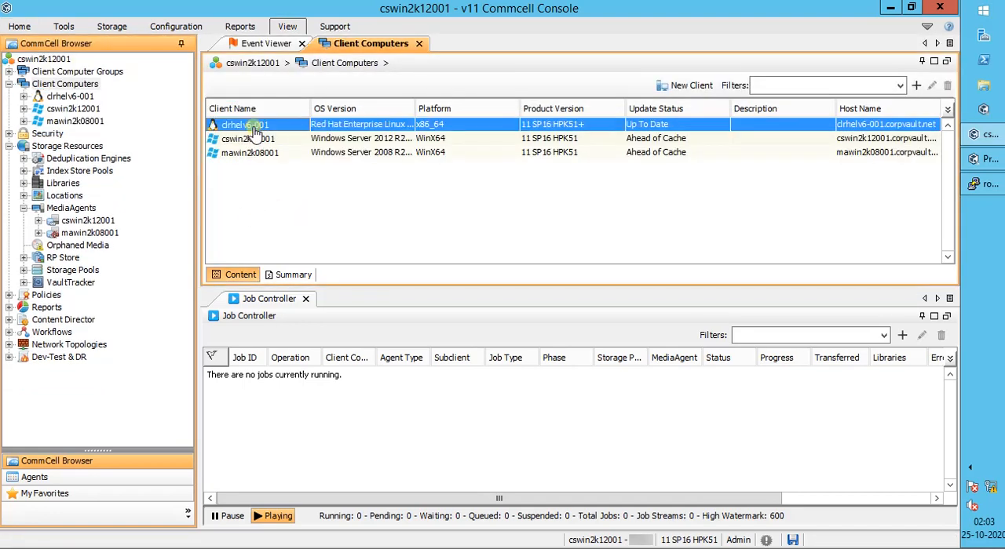
# Step: Refresh the MediaAgents list, check the clrhelv6-001 entry and go back to Client Computers
pyautogui.click(64, 208)
pyautogui.click(288, 26)
pyautogui.click(99, 62)
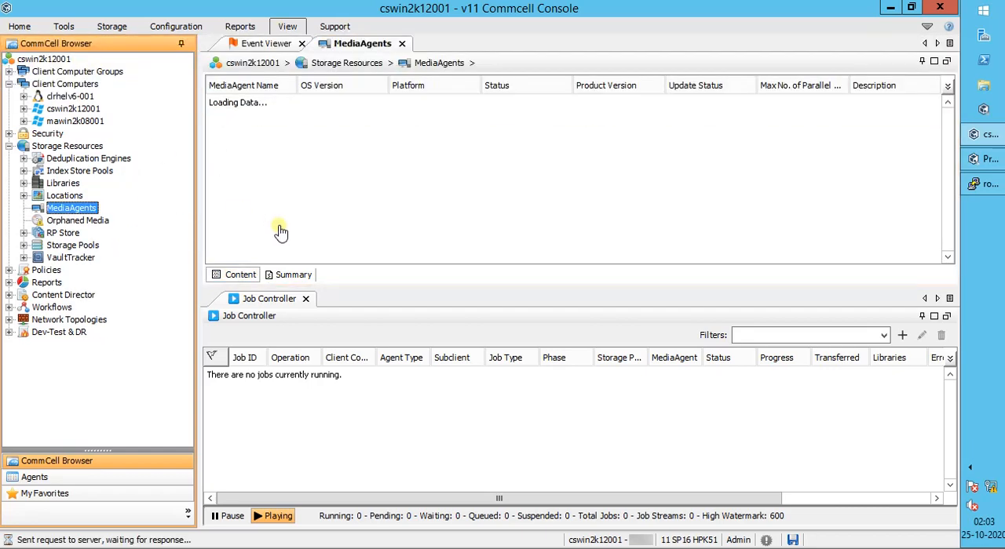
pyautogui.click(269, 105)
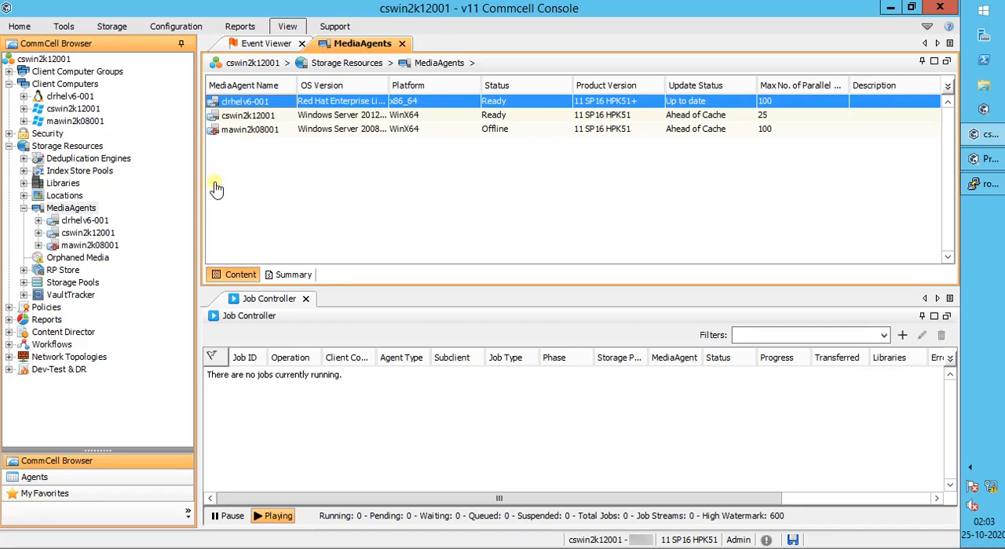
pyautogui.click(77, 85)
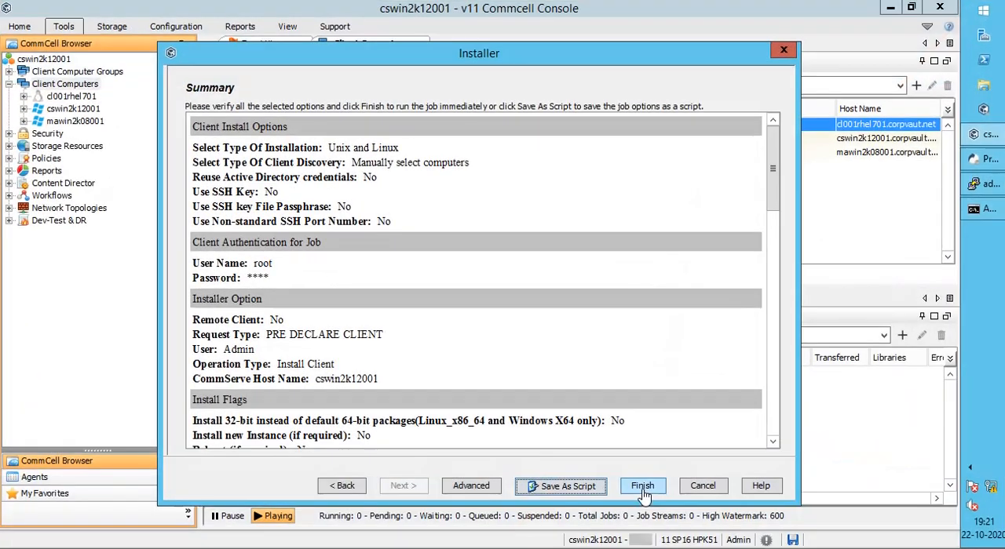
# Step: Run the client install job with the summarized options and view the job's general and progress details
pyautogui.click(642, 487)
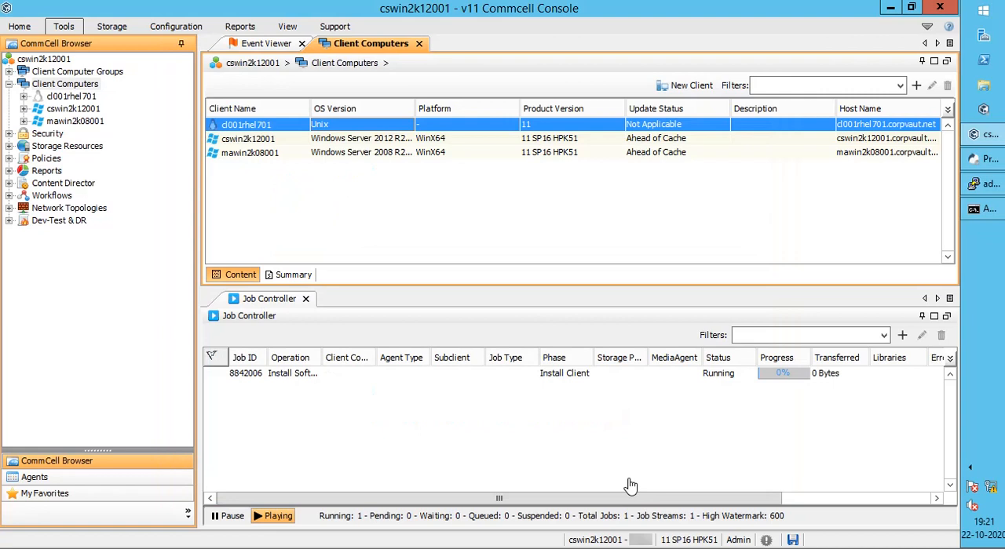
pyautogui.doubleClick(572, 378)
pyautogui.click(297, 119)
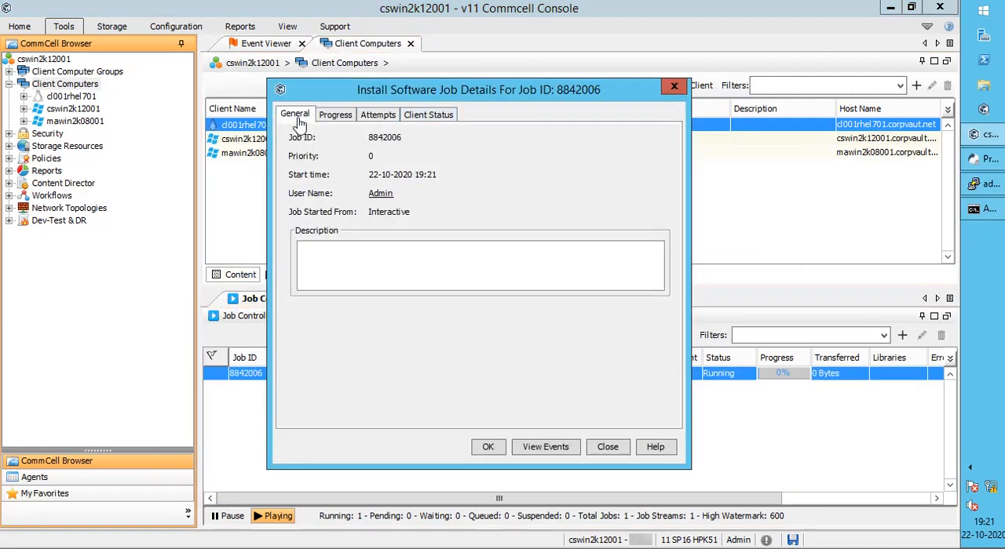
pyautogui.click(336, 118)
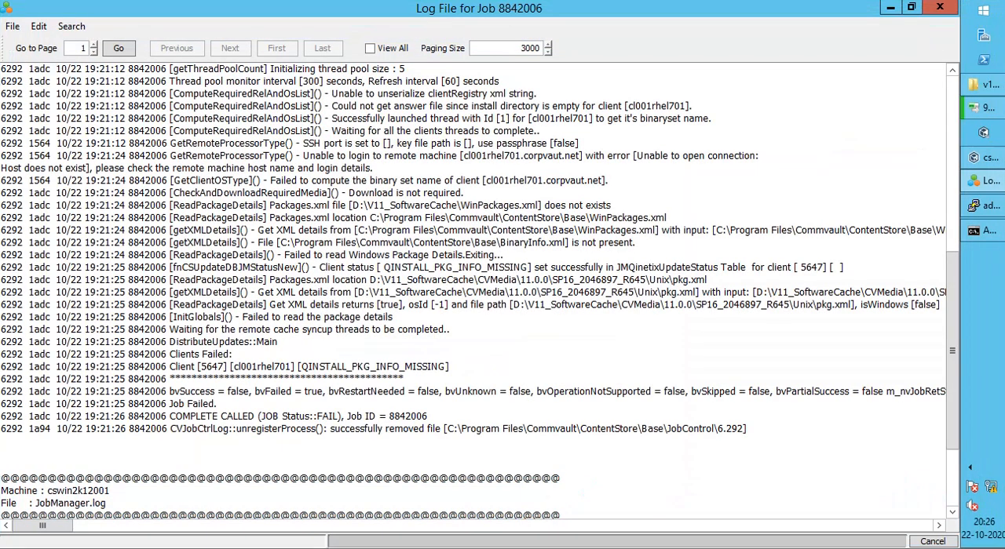
# Step: Examine the remote login error and the client's domain name in the log of job 8842006, and minimise the log
pyautogui.moveTo(303, 155); pyautogui.dragTo(372, 168)
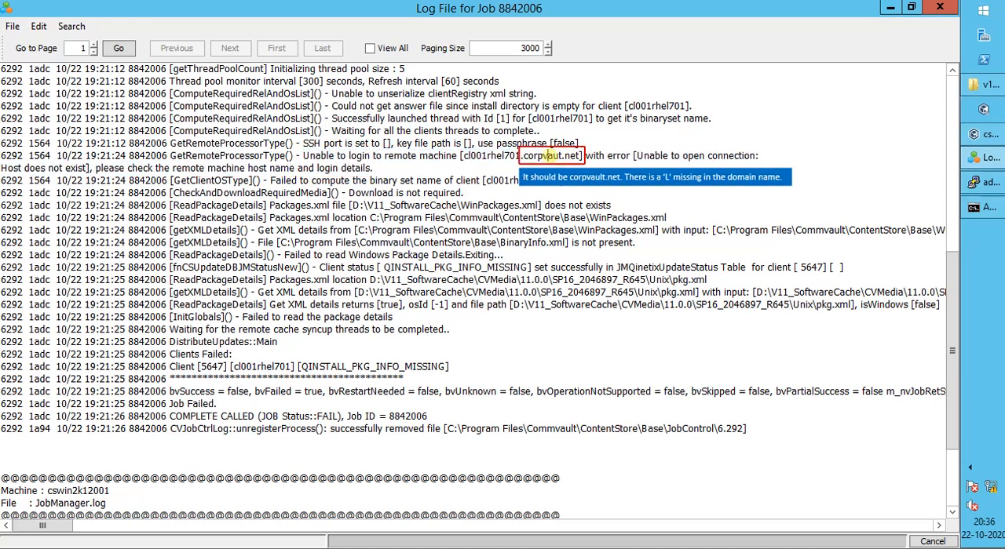
pyautogui.doubleClick(554, 156)
pyautogui.click(890, 7)
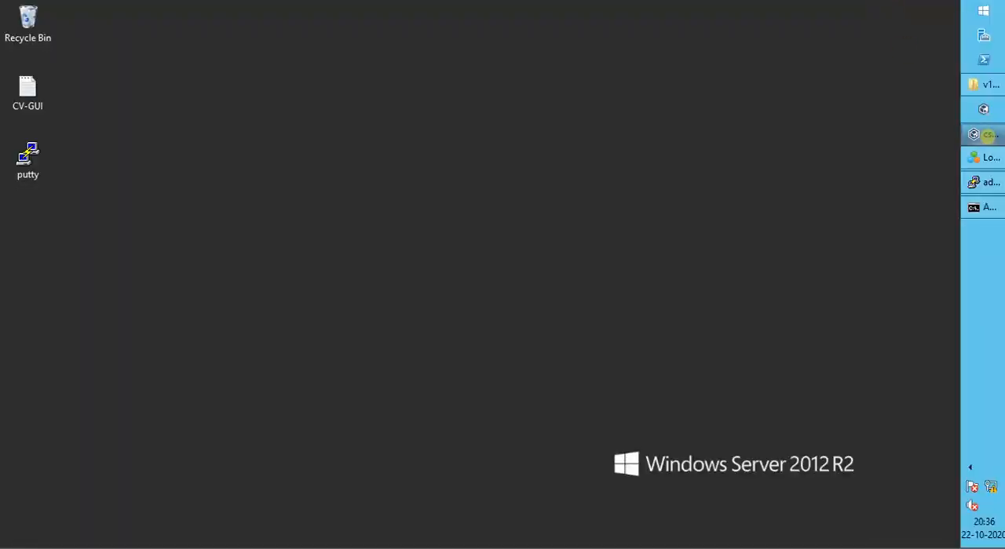
# Step: Switch to the CommCell Console and change the host name of client cl001rhel701 to cl001rhel701.corpvault.net, accepting the network name confirmation
pyautogui.click(981, 134)
pyautogui.rightClick(320, 126)
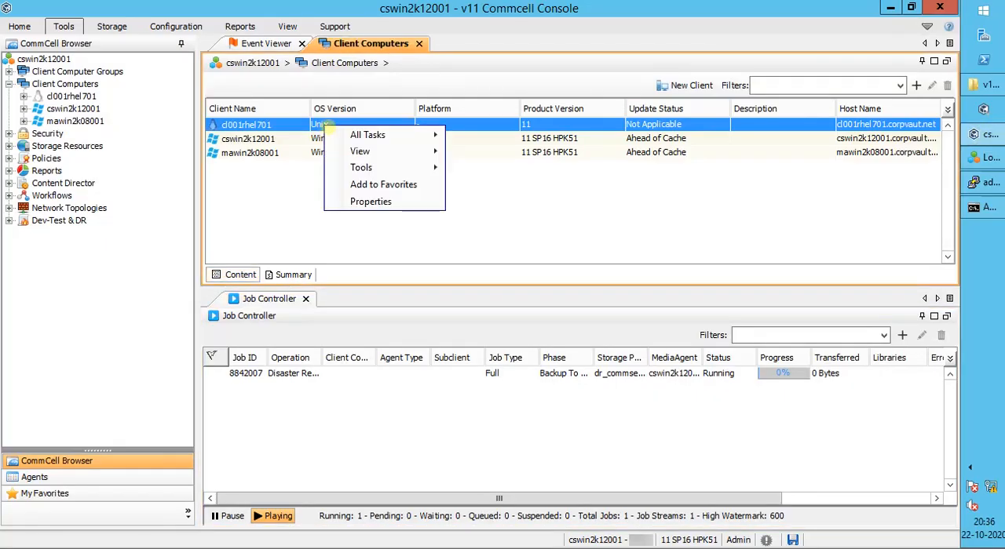
pyautogui.click(358, 199)
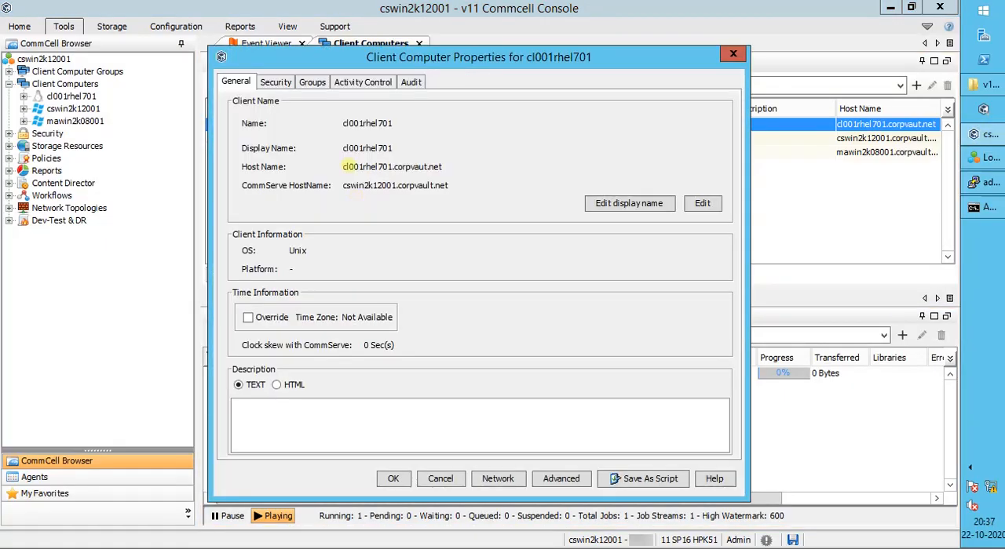
pyautogui.click(703, 203)
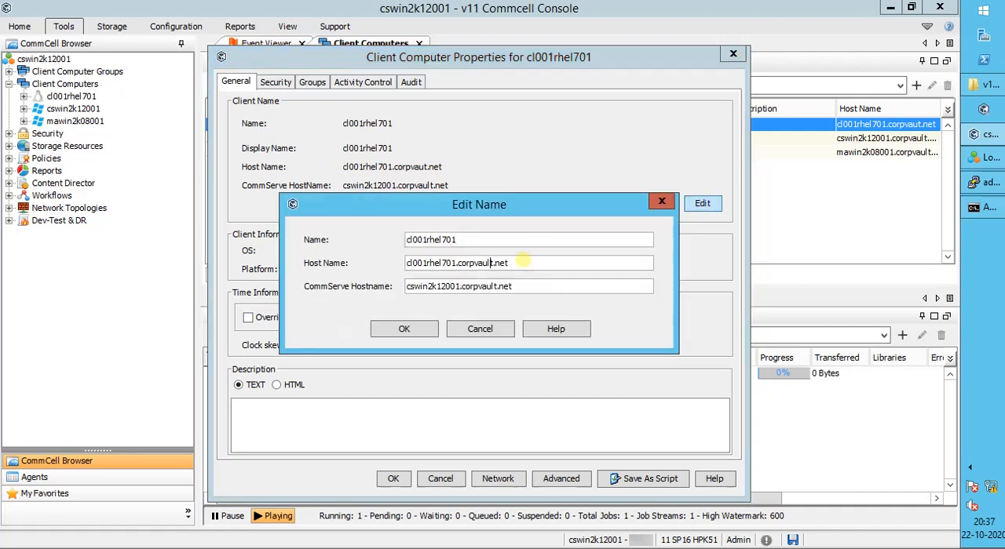
pyautogui.moveTo(461, 286); pyautogui.dragTo(519, 287)
pyautogui.moveTo(459, 263); pyautogui.dragTo(509, 263)
pyautogui.click(509, 263)
pyautogui.click(430, 327)
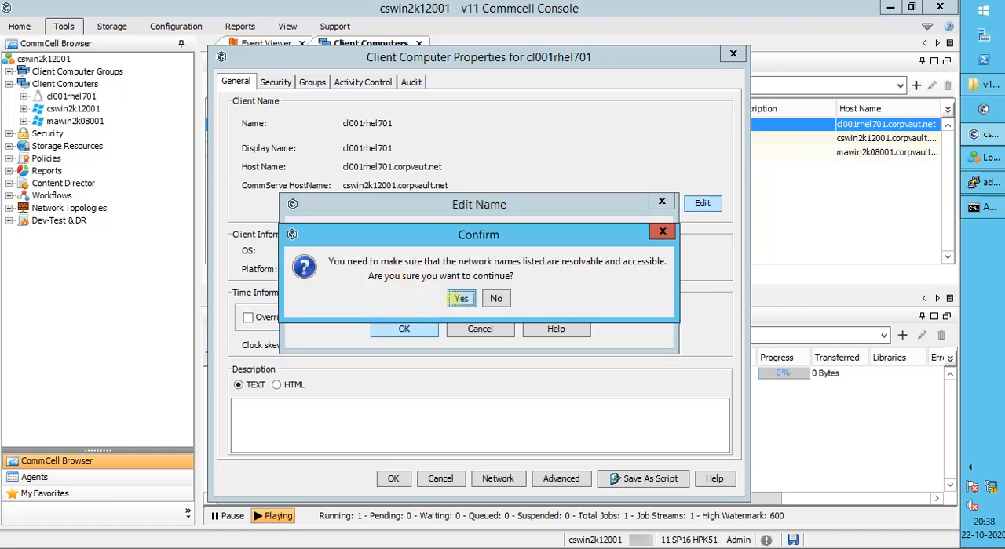
pyautogui.click(453, 299)
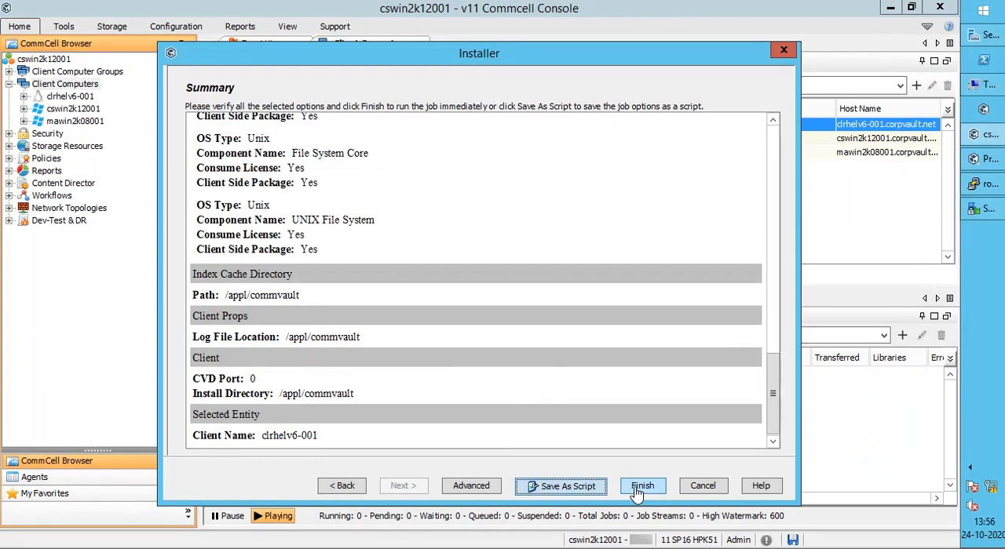
# Step: Run the install job for client clrhelv6-001 and open its job details
pyautogui.click(639, 487)
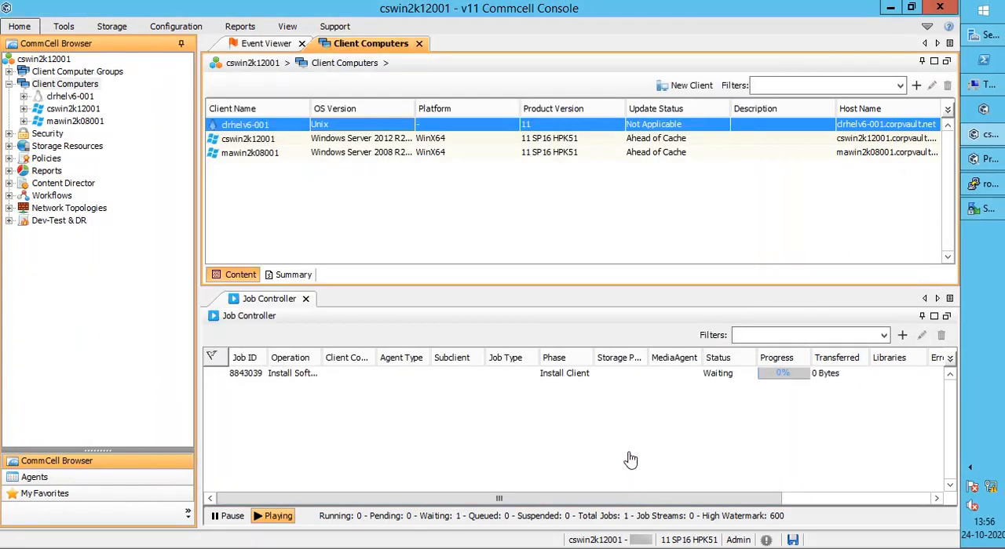
pyautogui.click(508, 380)
pyautogui.doubleClick(509, 380)
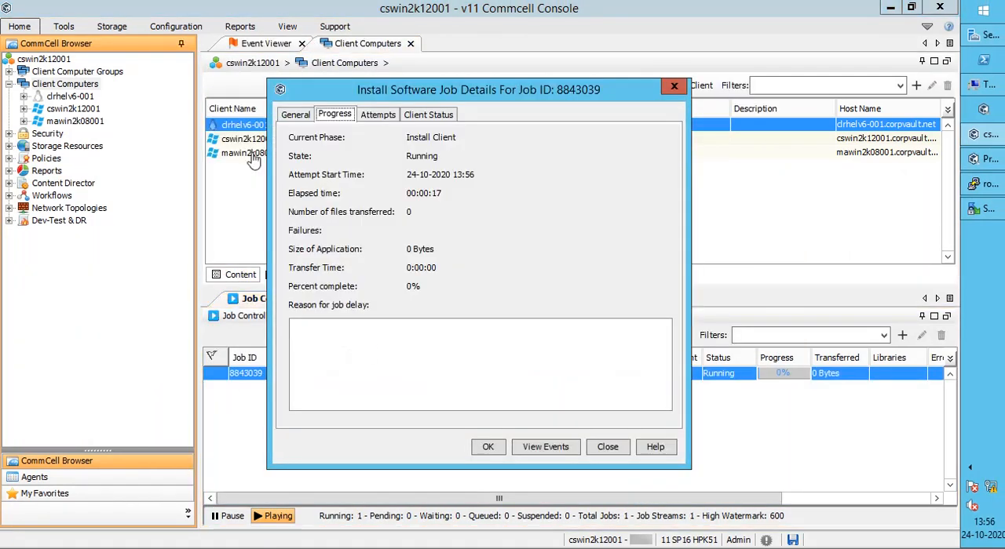
# Step: Review the job's general, attempts and client status details, resizing the dialog and columns to read the status and reason, and close them
pyautogui.click(295, 116)
pyautogui.click(378, 115)
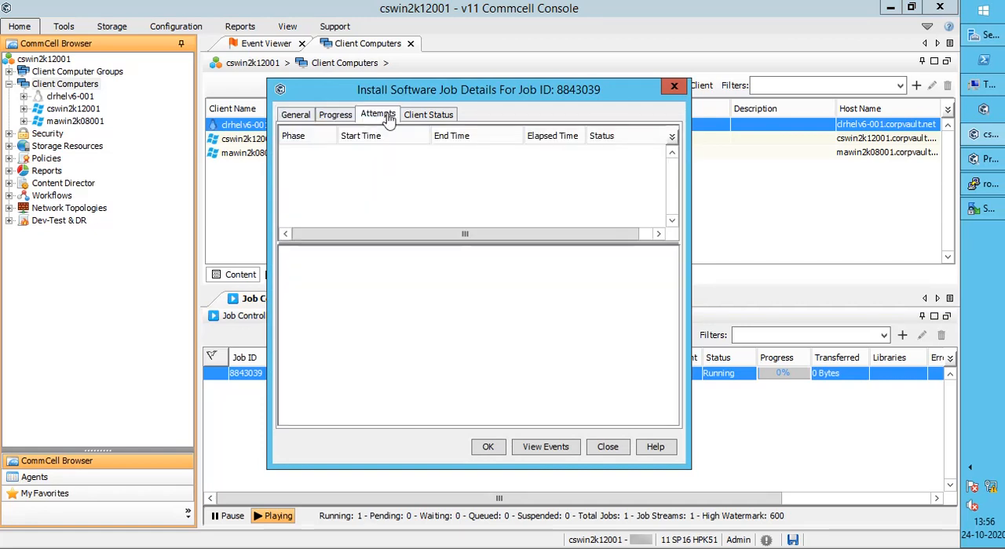
pyautogui.click(429, 115)
pyautogui.moveTo(270, 284); pyautogui.dragTo(198, 288)
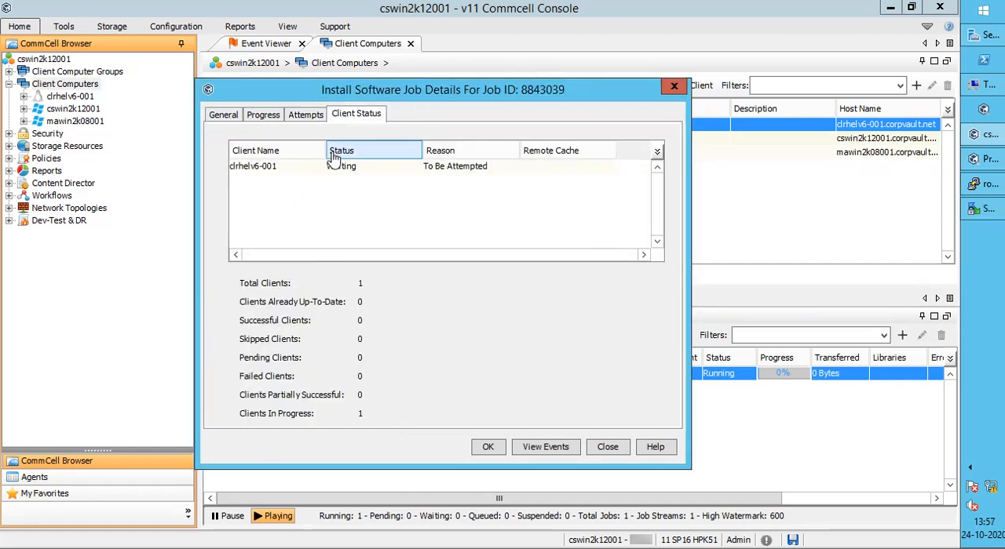
pyautogui.moveTo(327, 154); pyautogui.dragTo(290, 155)
pyautogui.moveTo(384, 153); pyautogui.dragTo(347, 156)
pyautogui.moveTo(446, 153); pyautogui.dragTo(589, 161)
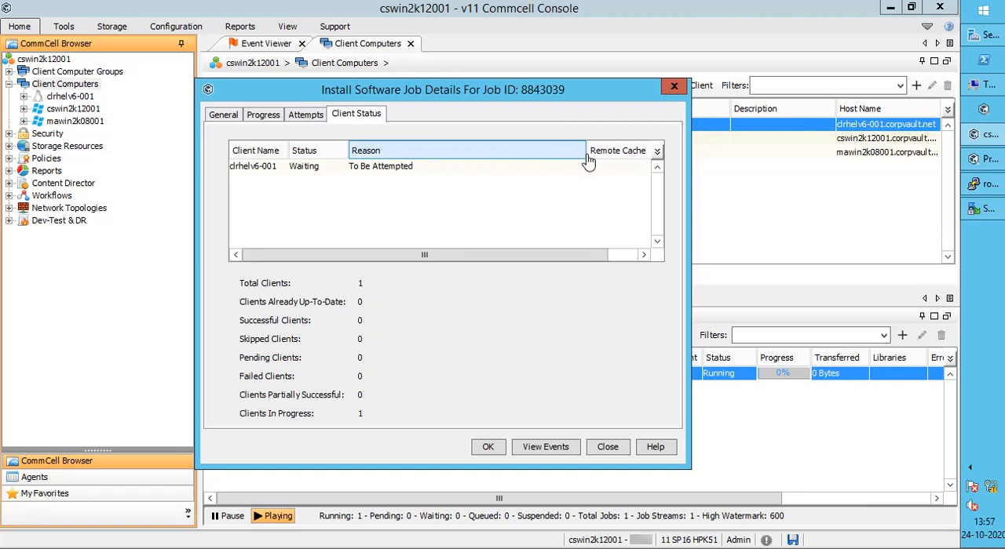
pyautogui.click(606, 446)
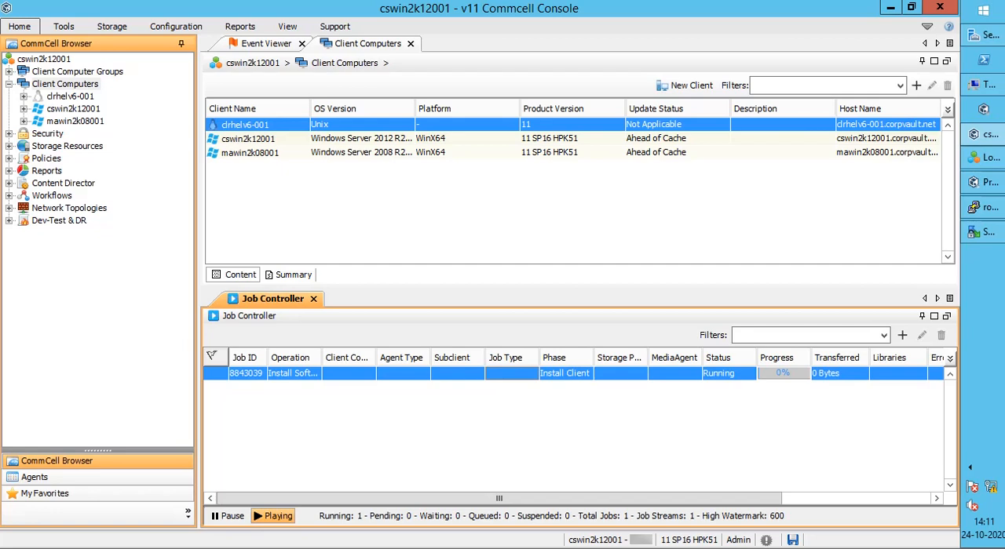
# Step: Recheck the install job's progress, view its log, highlight the line "Client doesn't have valid certificate to connect" and minimise the log
pyautogui.doubleClick(487, 374)
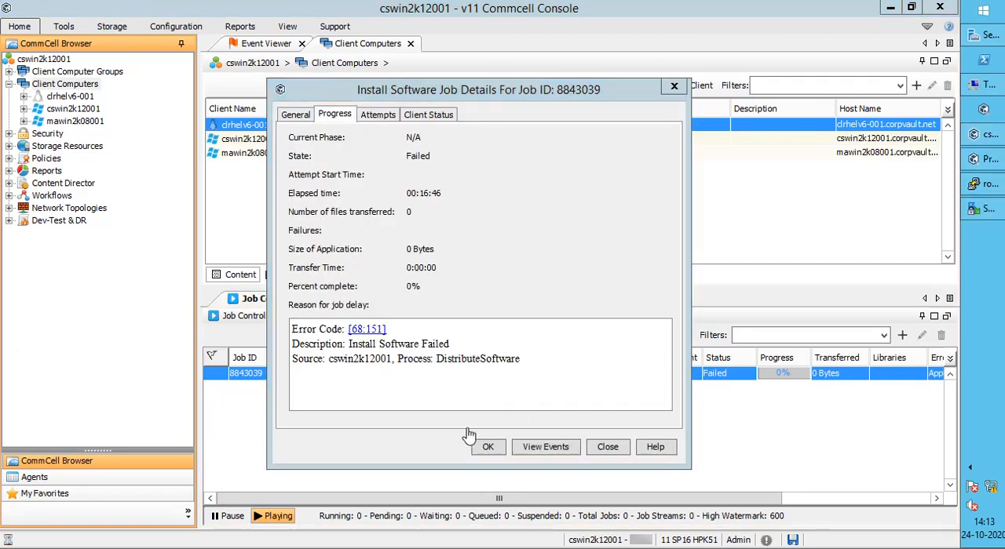
pyautogui.click(602, 450)
pyautogui.rightClick(393, 378)
pyautogui.moveTo(502, 366)
pyautogui.click(588, 369)
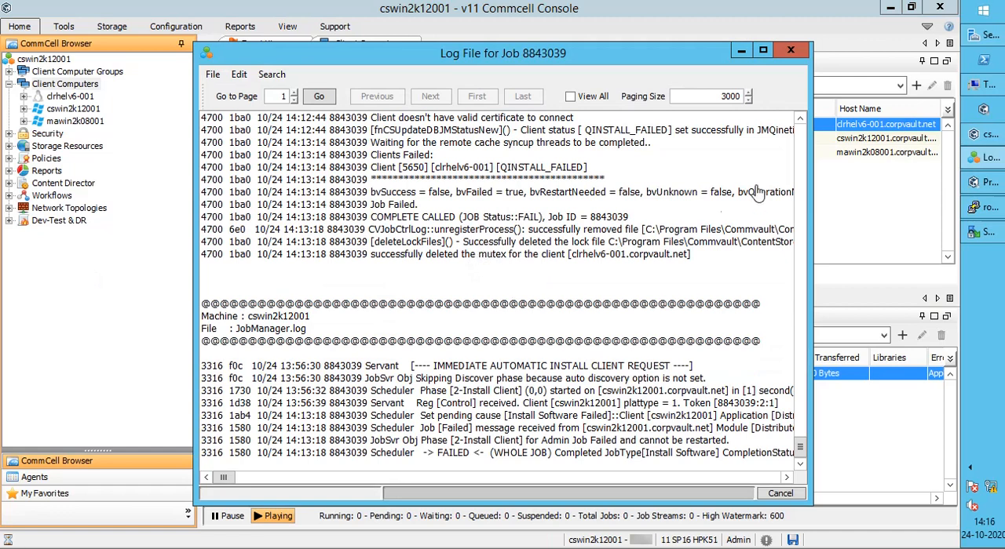
pyautogui.scroll(3, 763, 439)
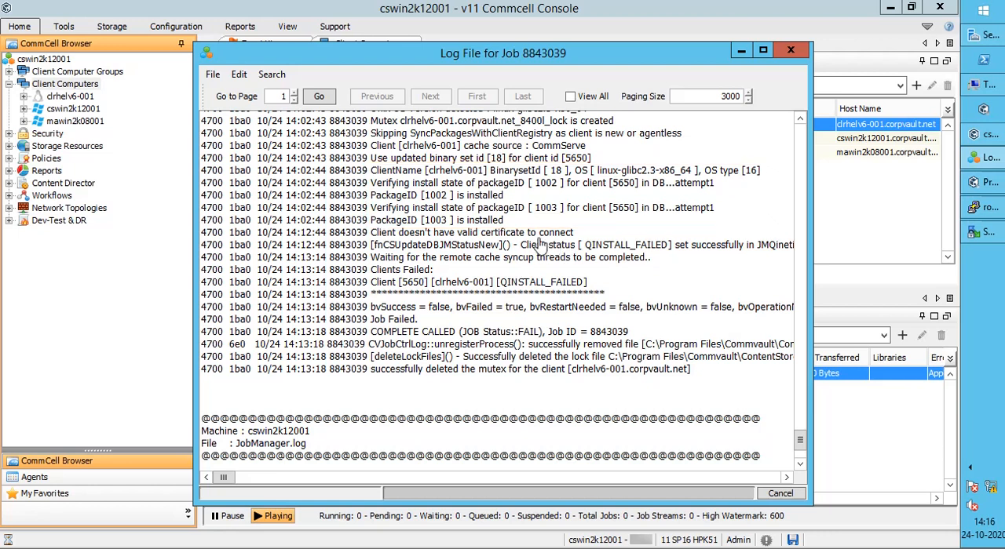
pyautogui.moveTo(581, 235); pyautogui.dragTo(374, 243)
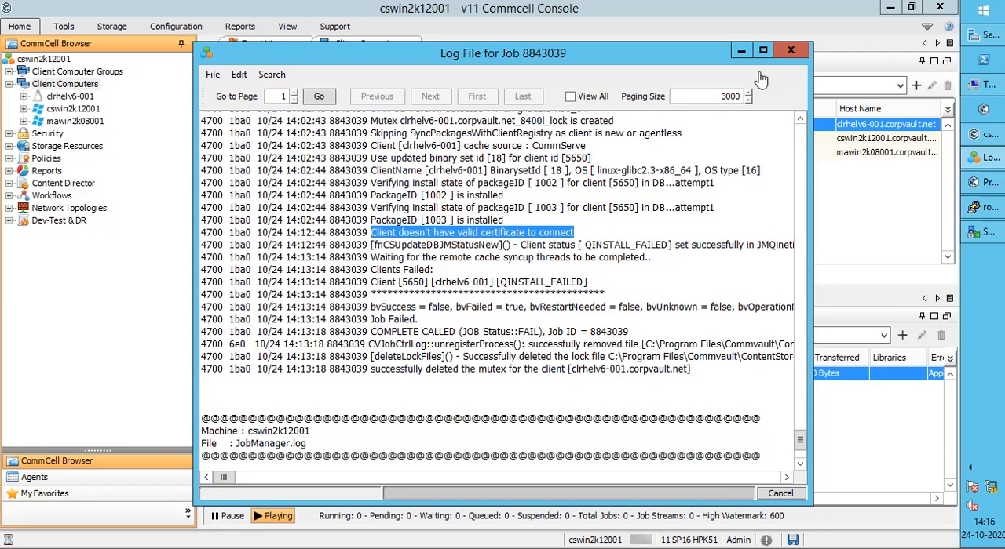
pyautogui.click(742, 54)
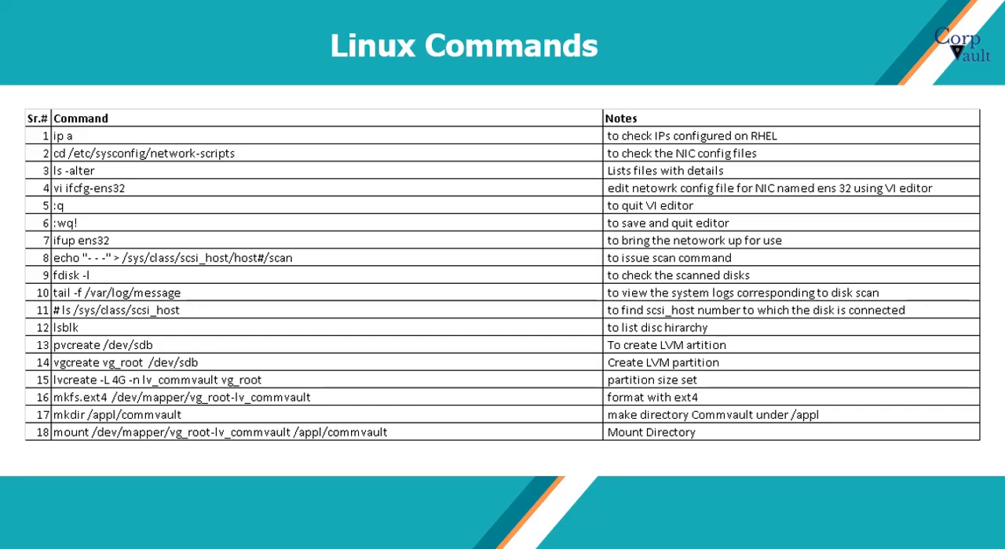
pyautogui.press('Right')
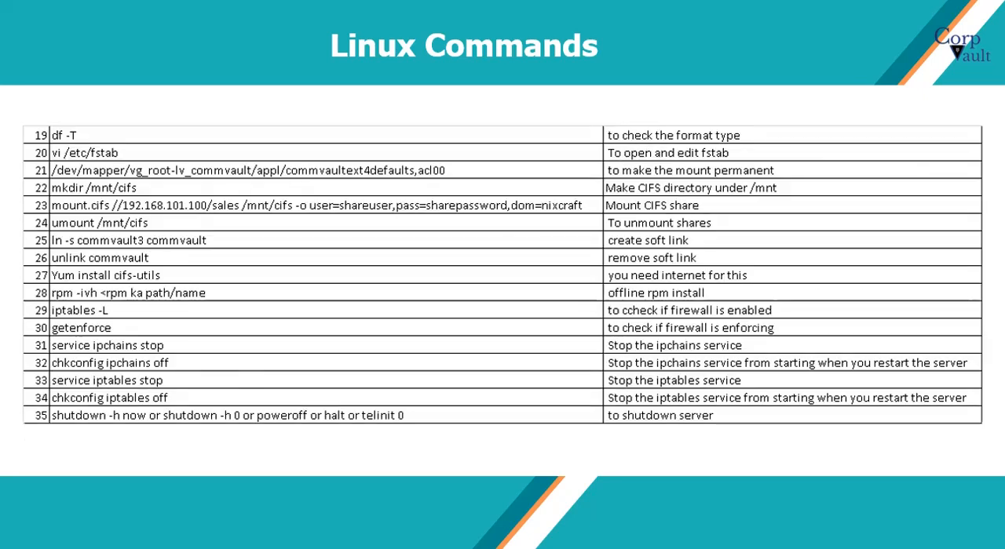